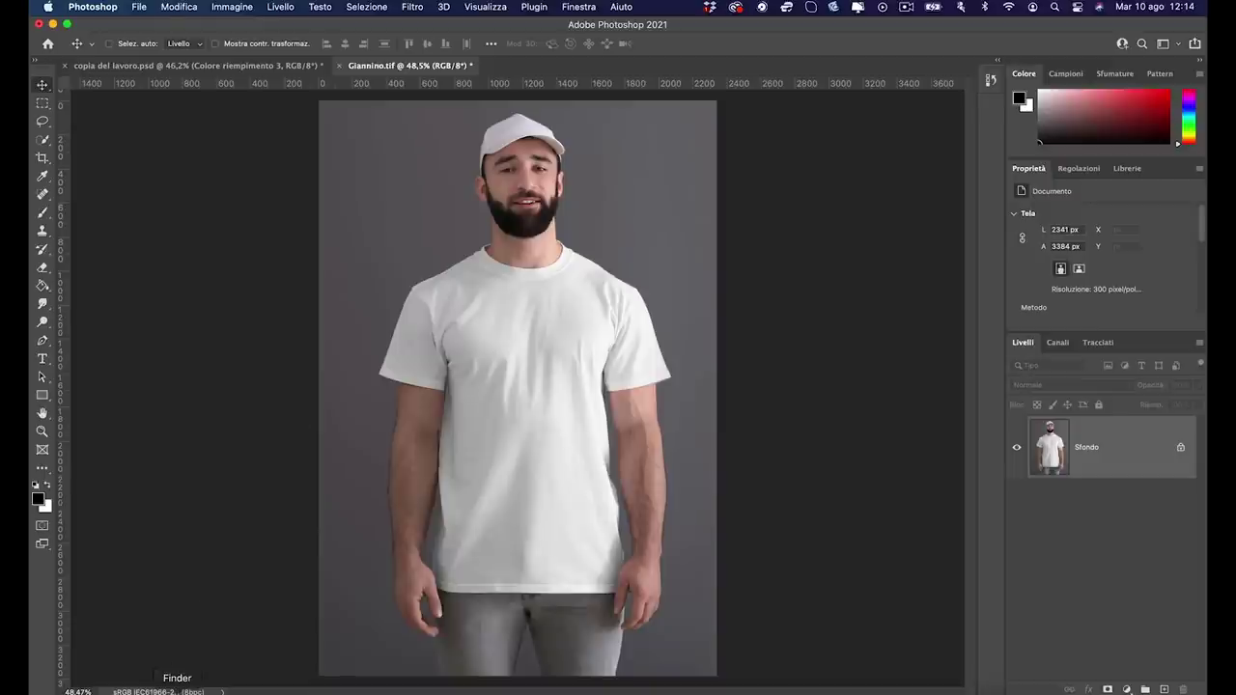
Preview Pattern_1.tif in Finder and open it as a new Photoshop document
left_click(177, 688)
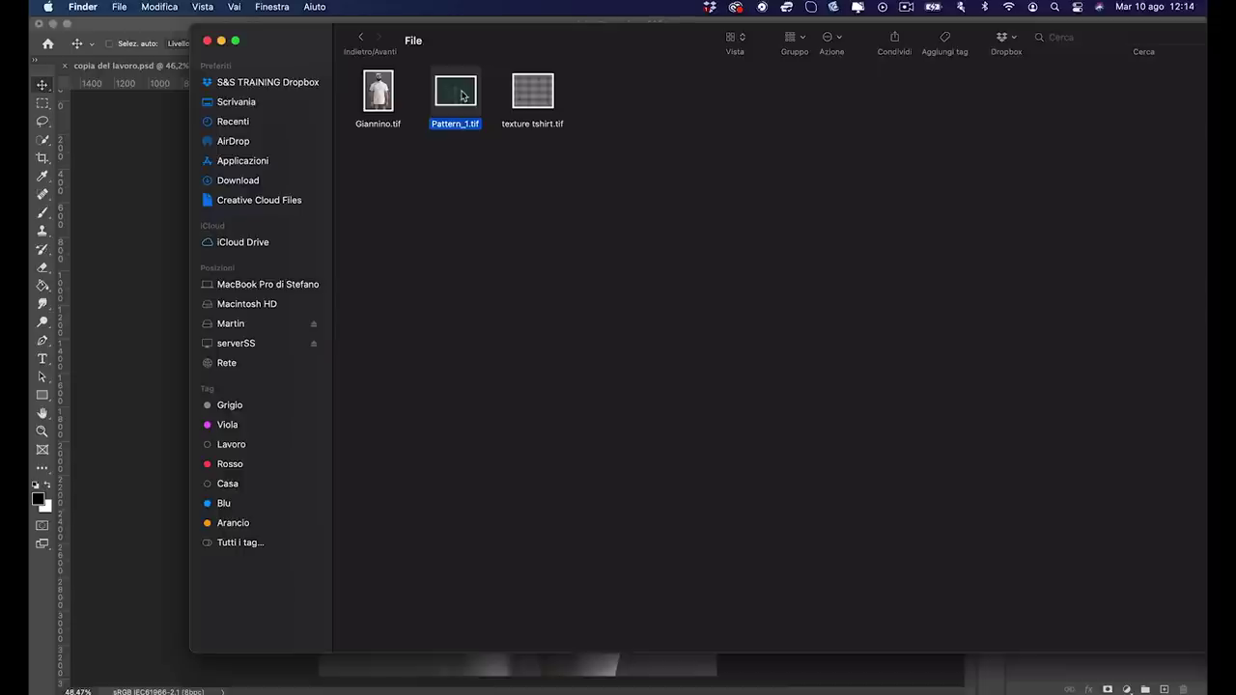
key("space")
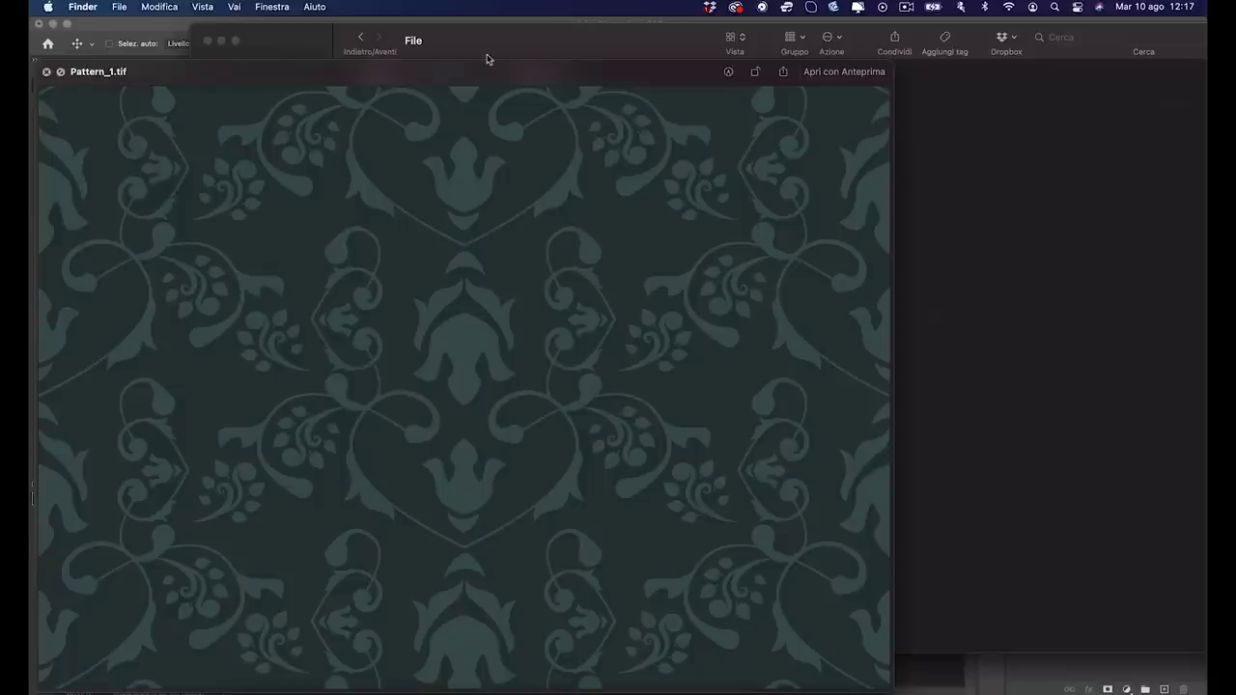
key("space")
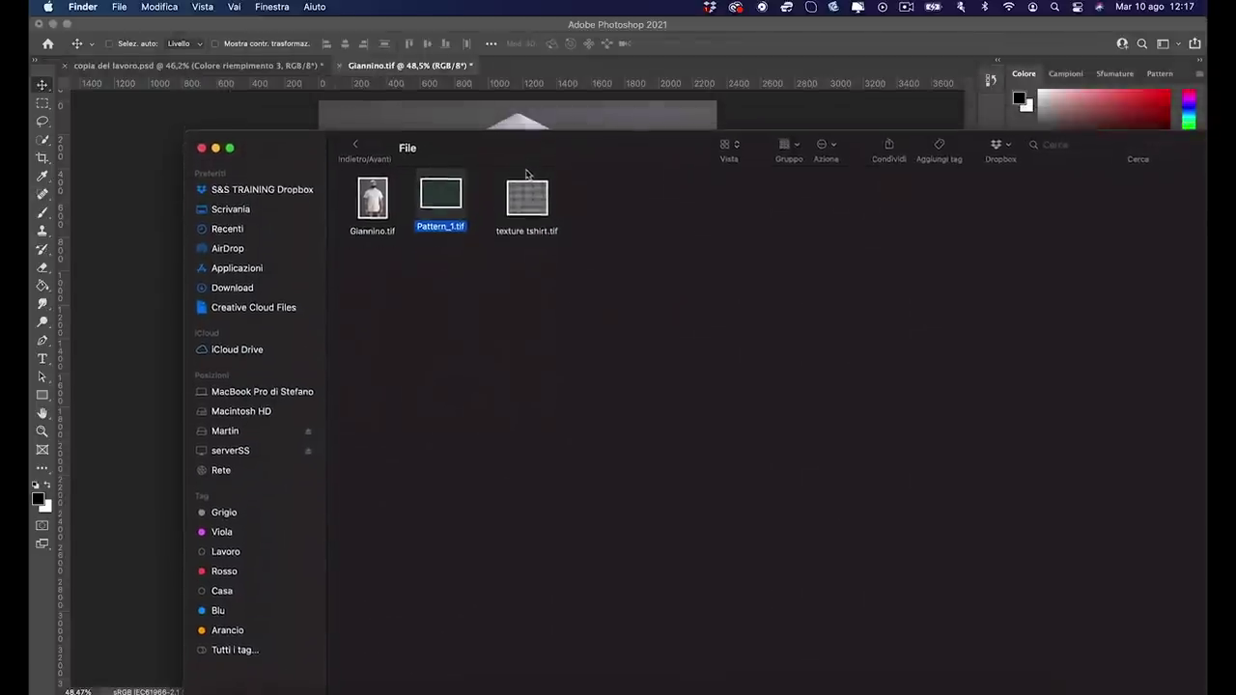
left_click_drag(526, 174, 511, 278)
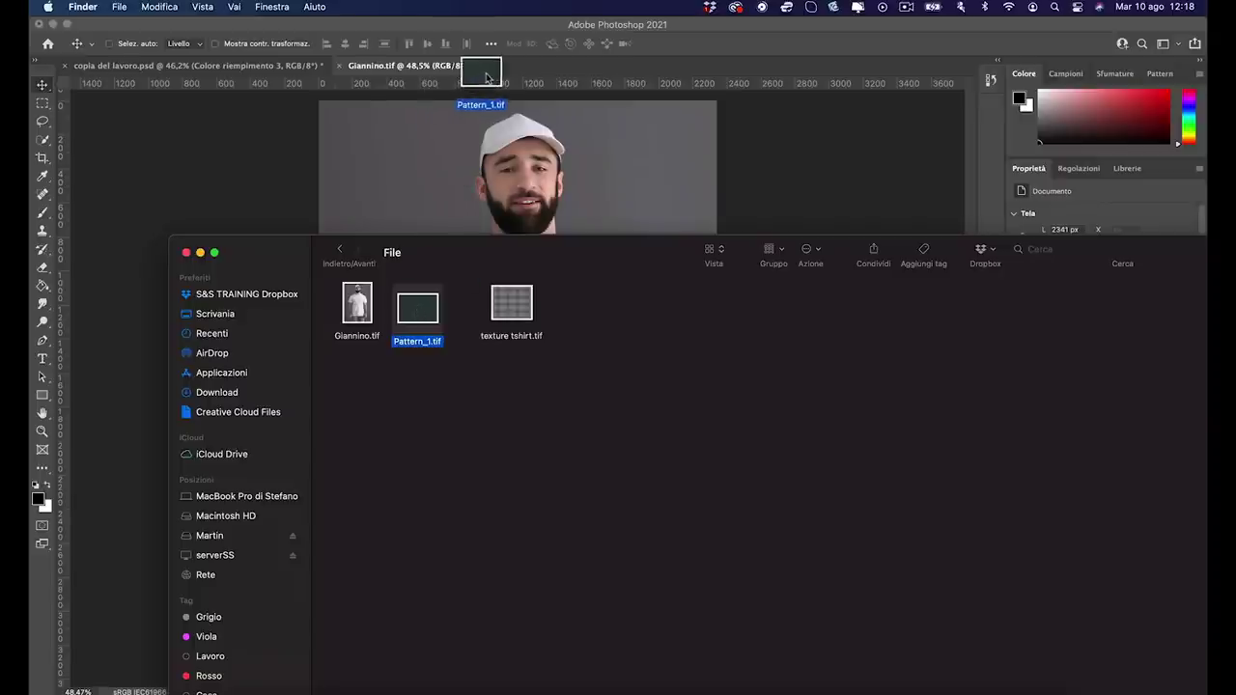
left_click_drag(512, 68, 513, 67)
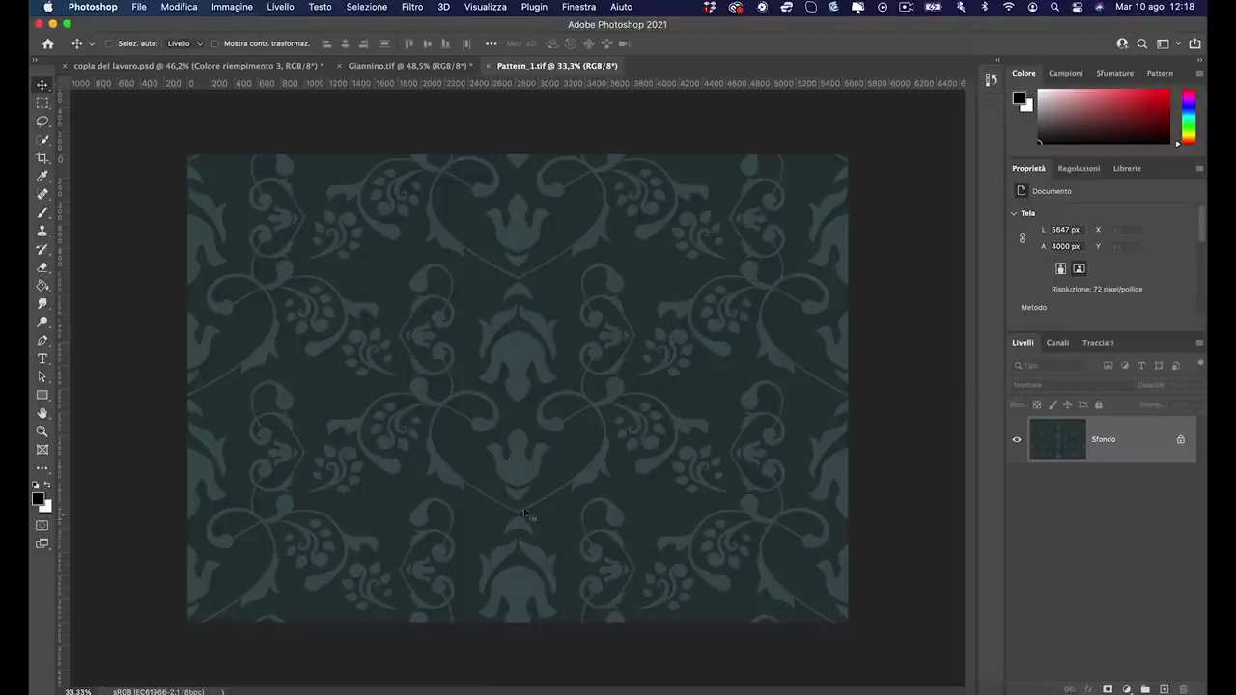
left_click(368, 6)
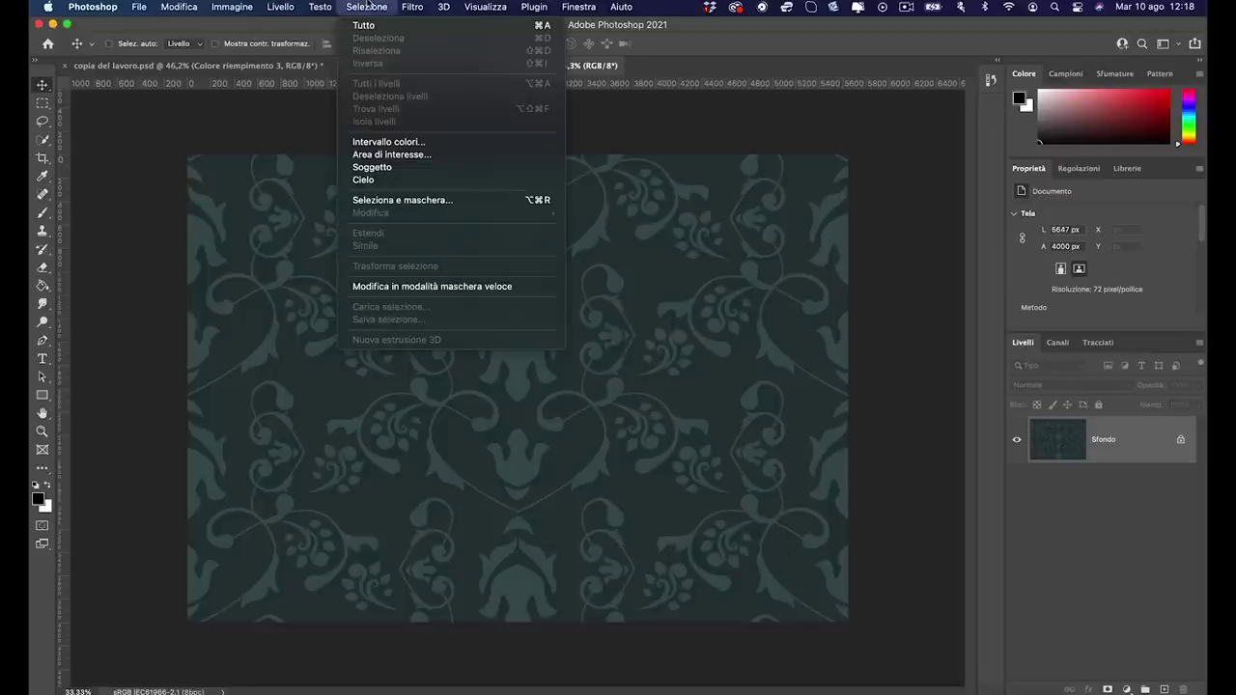
Start a Color Range selection by sampling a light damask motif, with grayscale preview
left_click(449, 143)
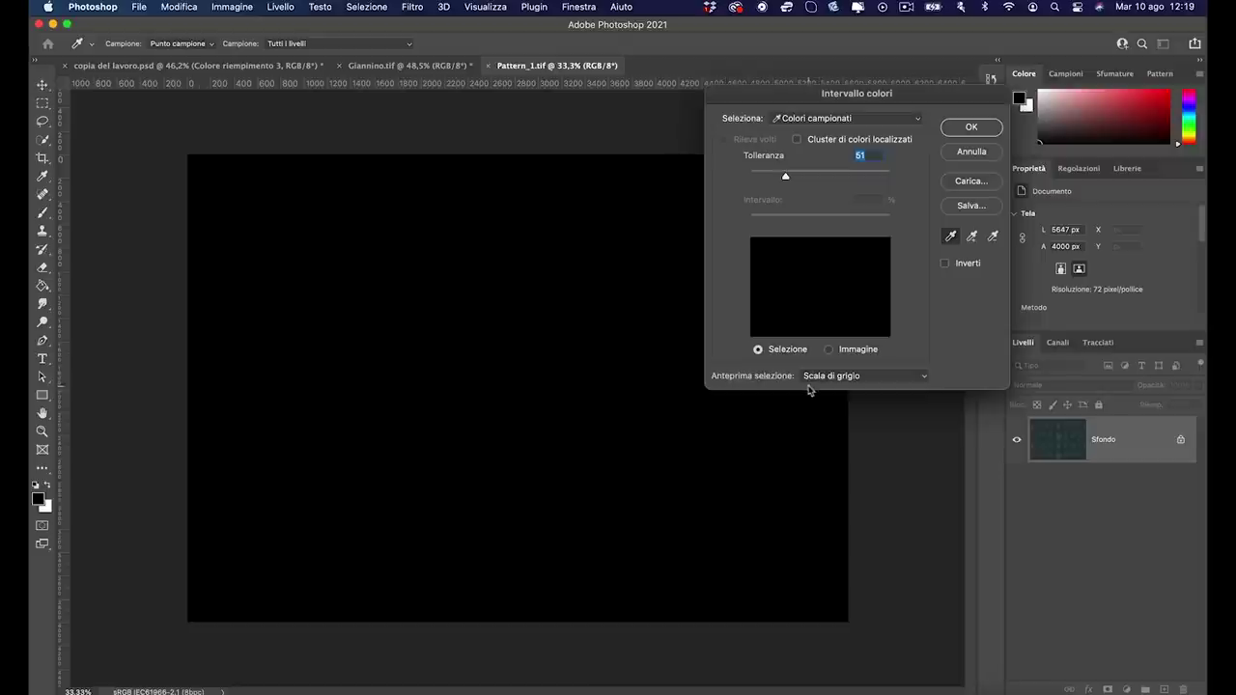
left_click(816, 379)
left_click(822, 355)
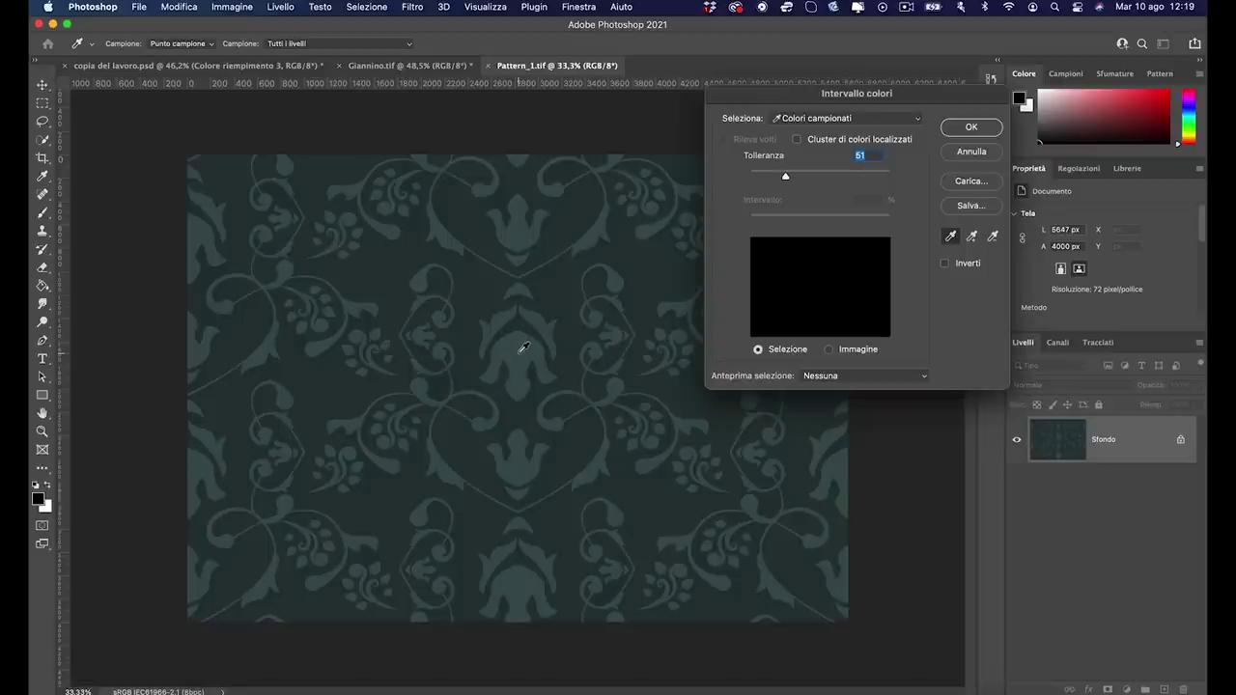
left_click(520, 352)
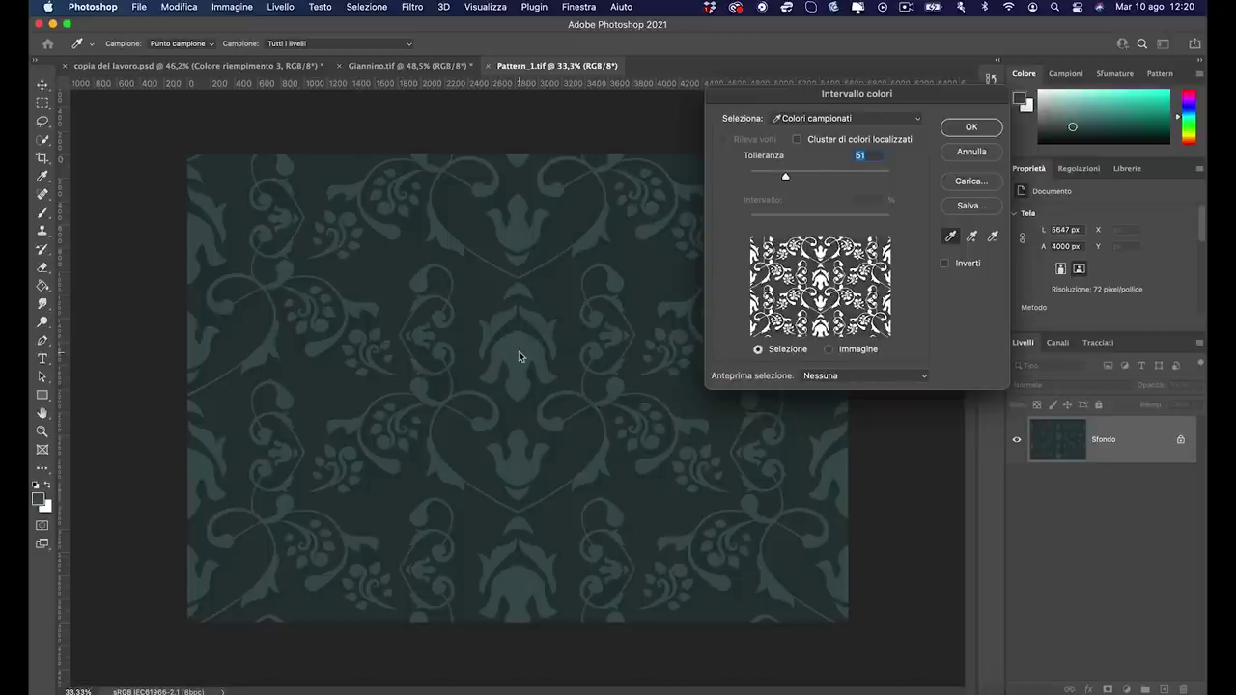
left_click(812, 377)
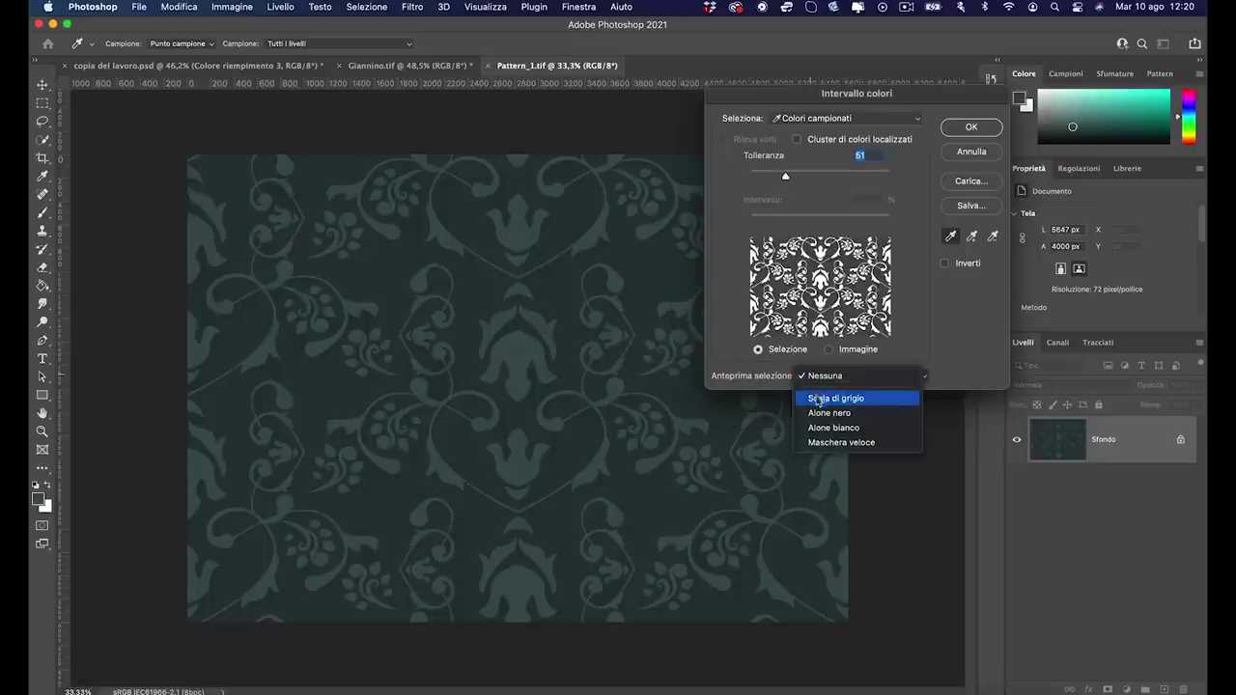
left_click(819, 400)
left_click_drag(793, 94, 944, 124)
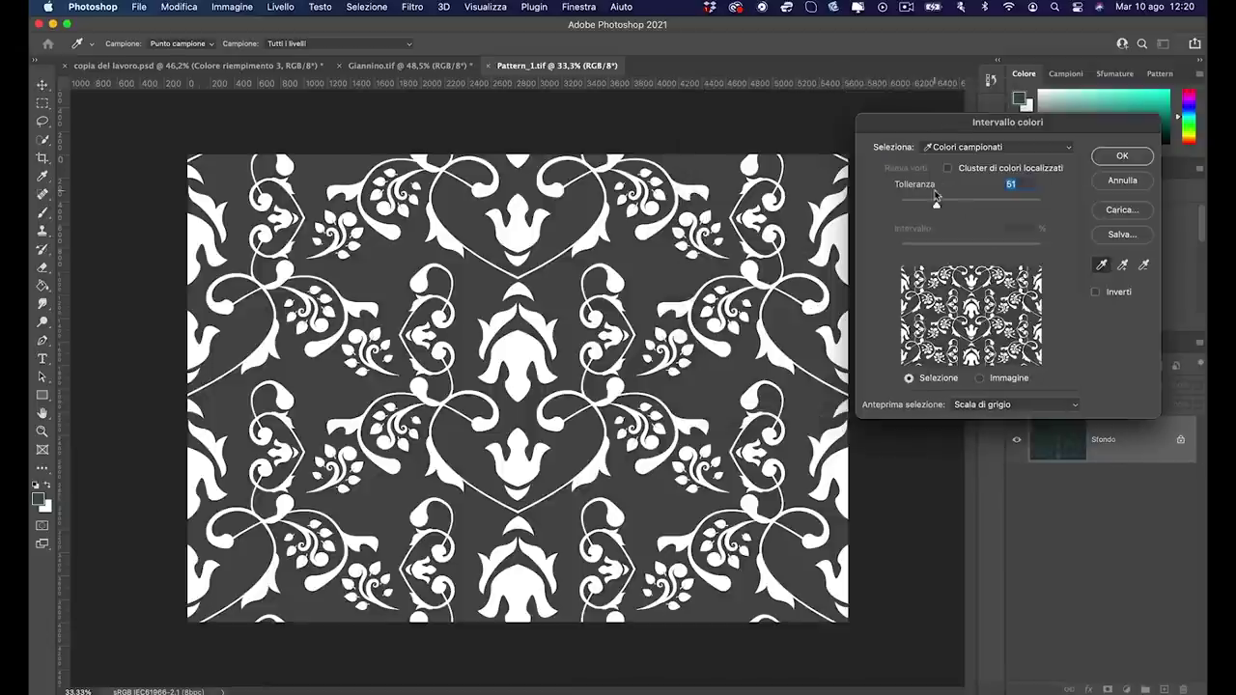
left_click_drag(938, 207, 869, 207)
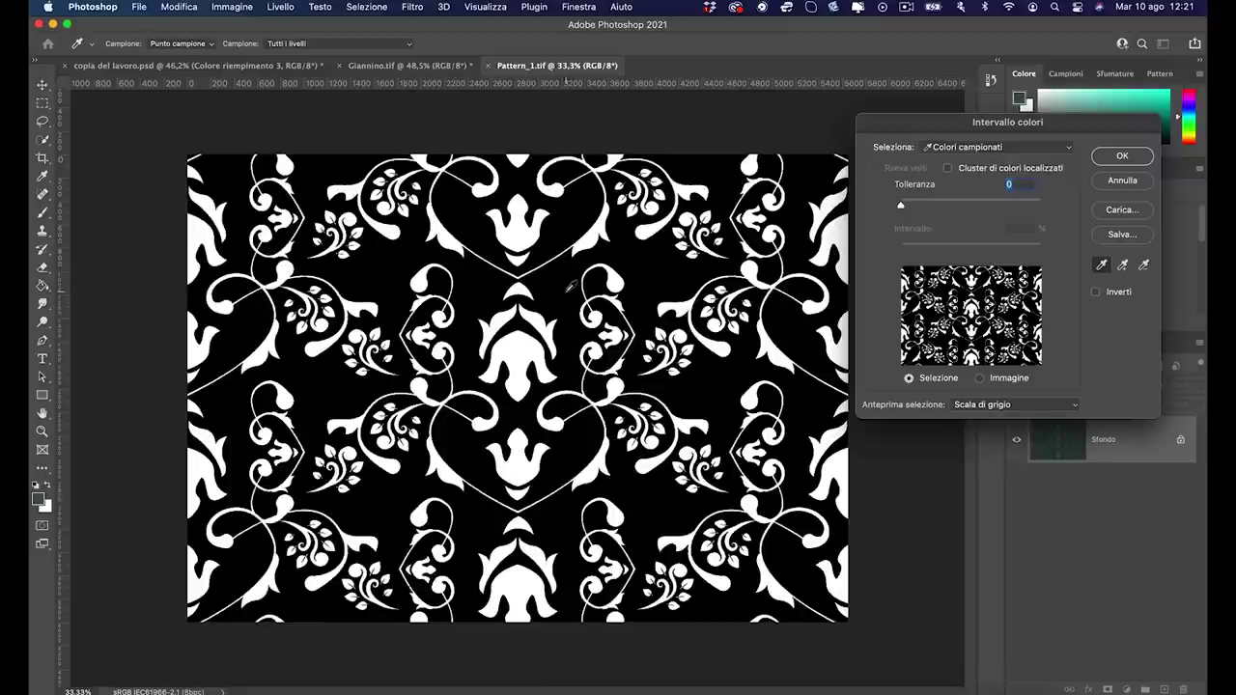
Resample the motif, settle Color Range tolerance at 37 and apply the selection
left_click(517, 323)
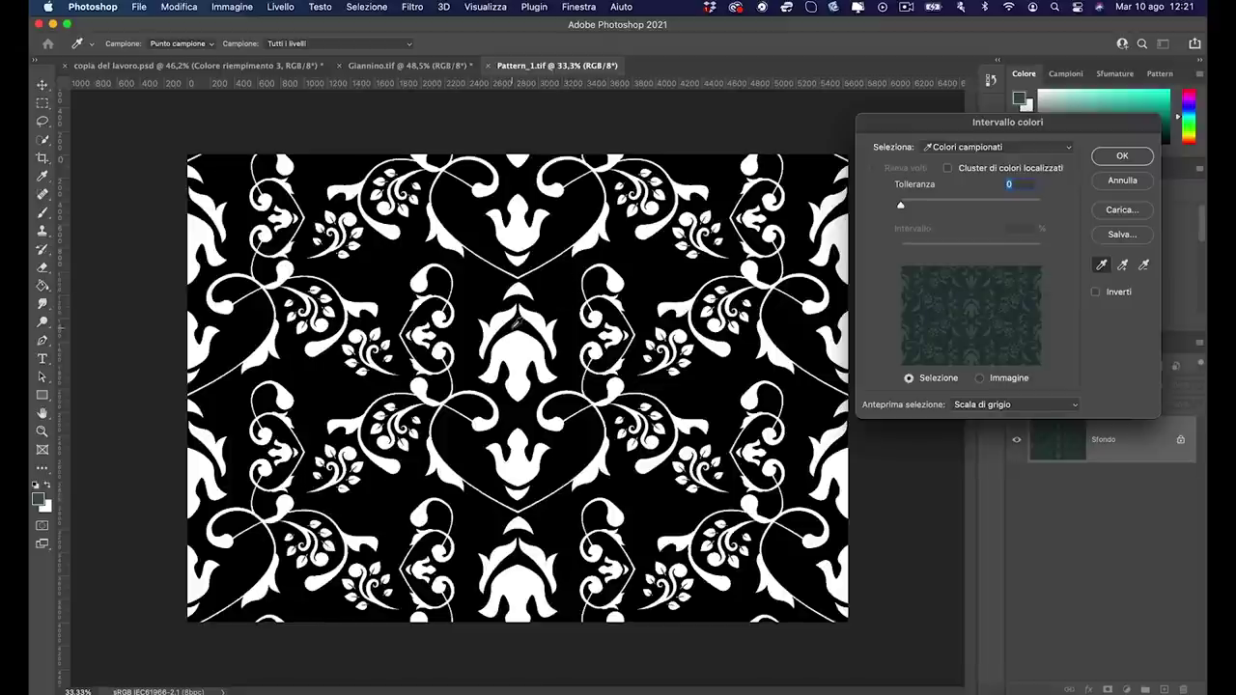
key("super+plus")
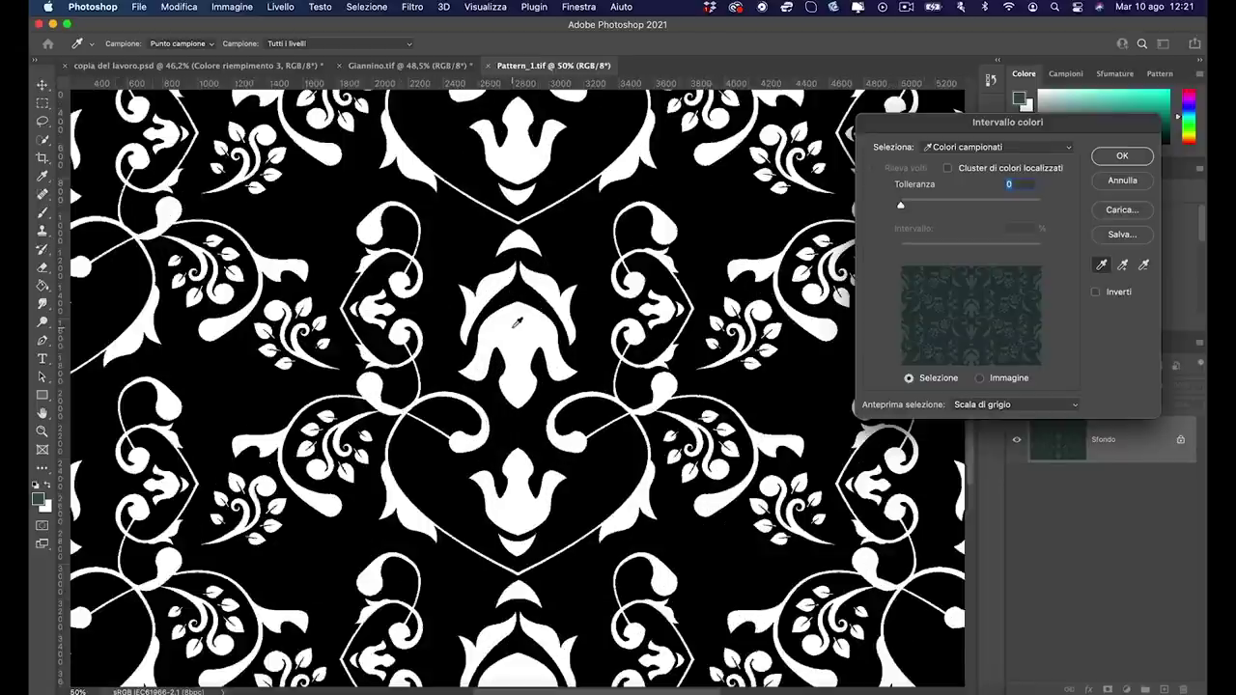
key("super+plus")
key("super+plus")
key("super+plus")
key("super+plus")
key("super+plus")
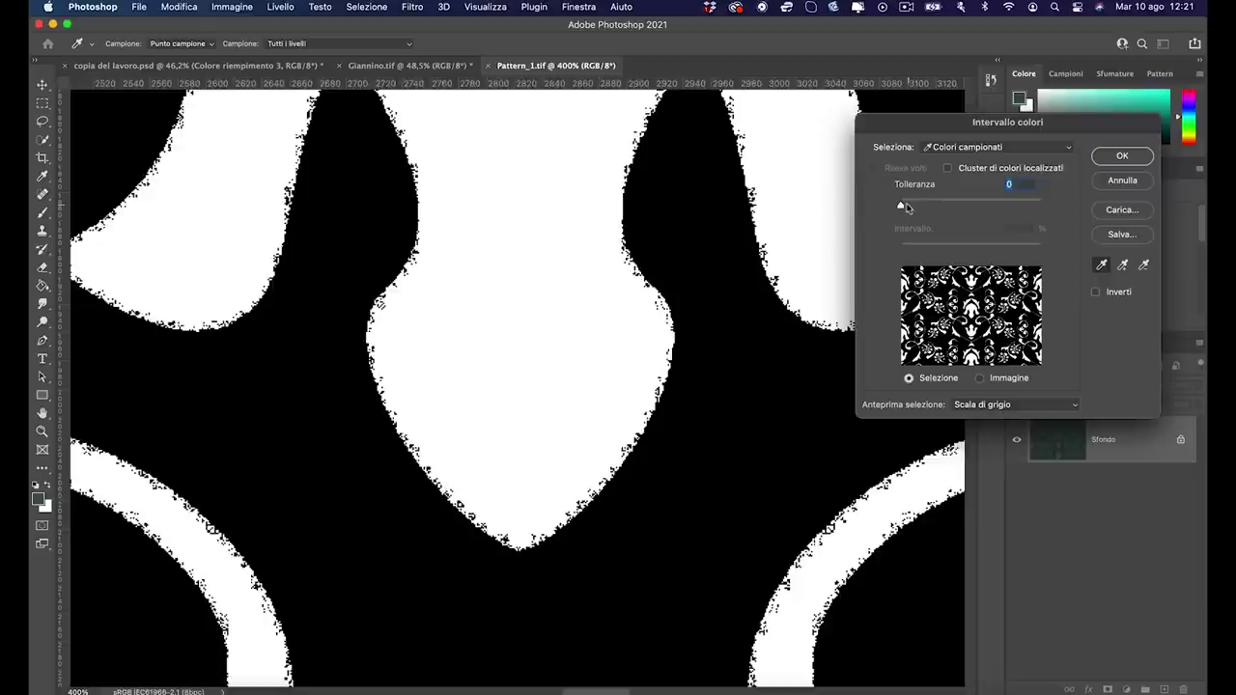
left_click_drag(905, 207, 925, 207)
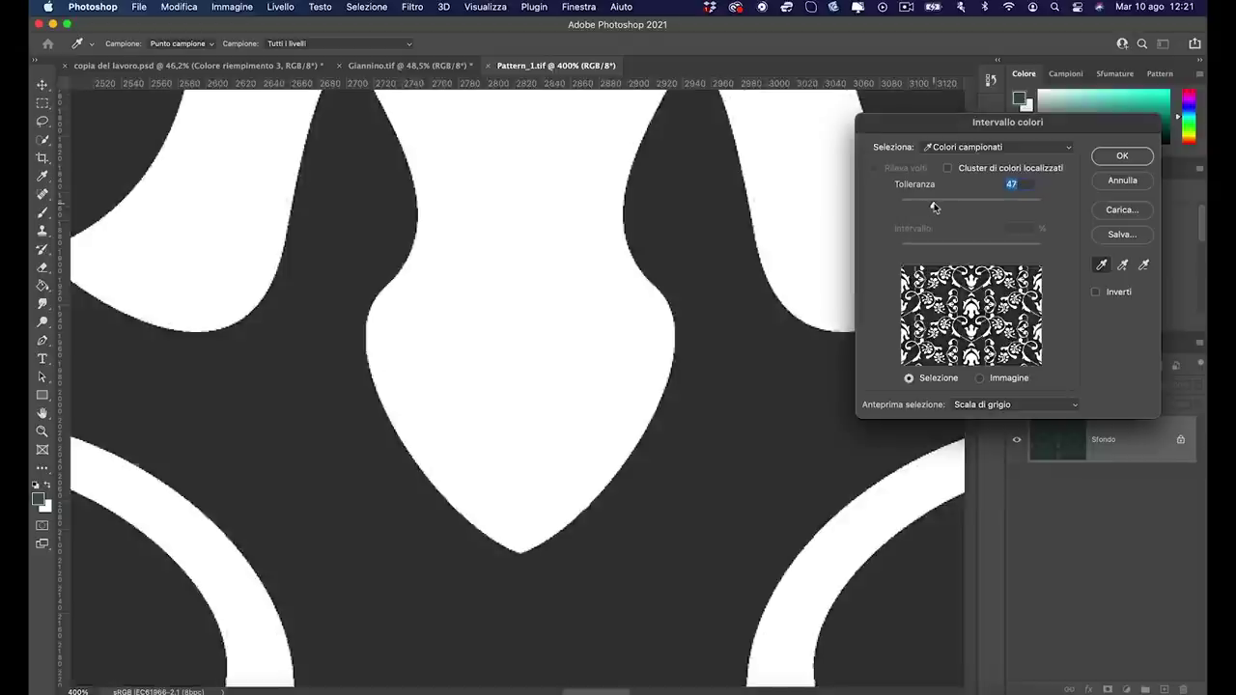
mouse_move(924, 208)
left_mouse_down()
mouse_move(981, 208)
mouse_move(950, 206)
left_mouse_up()
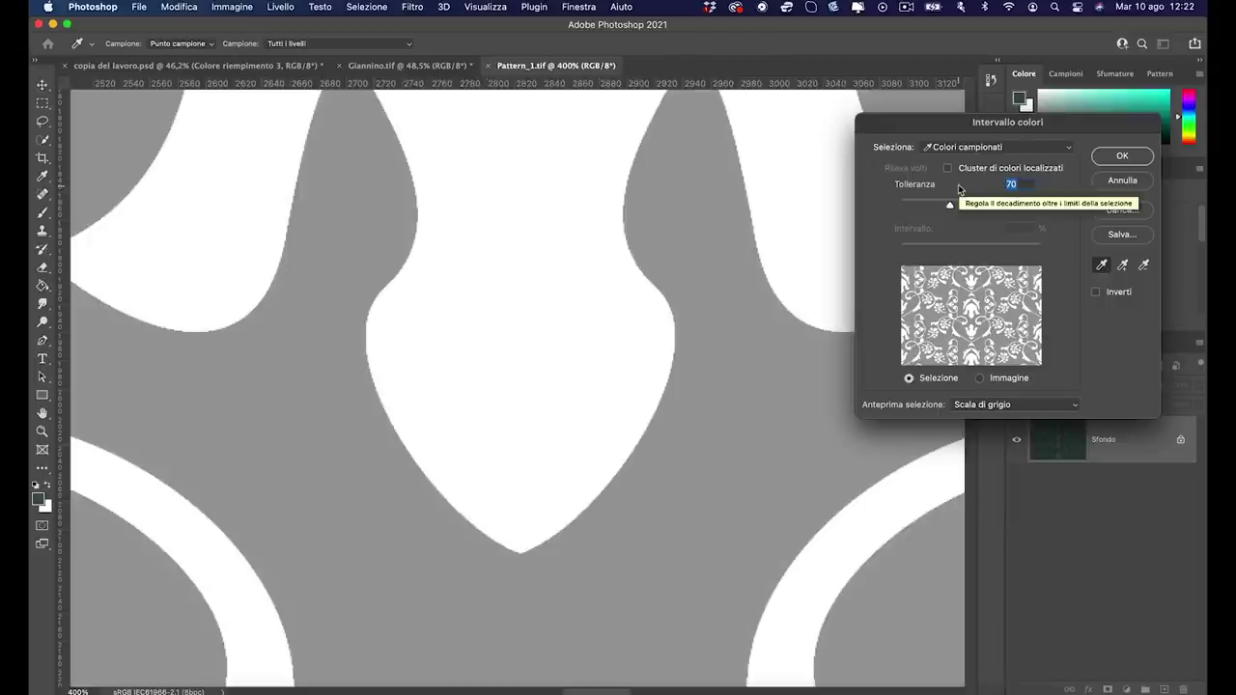
mouse_move(950, 207)
left_mouse_down()
mouse_move(921, 207)
mouse_move(934, 207)
left_mouse_up()
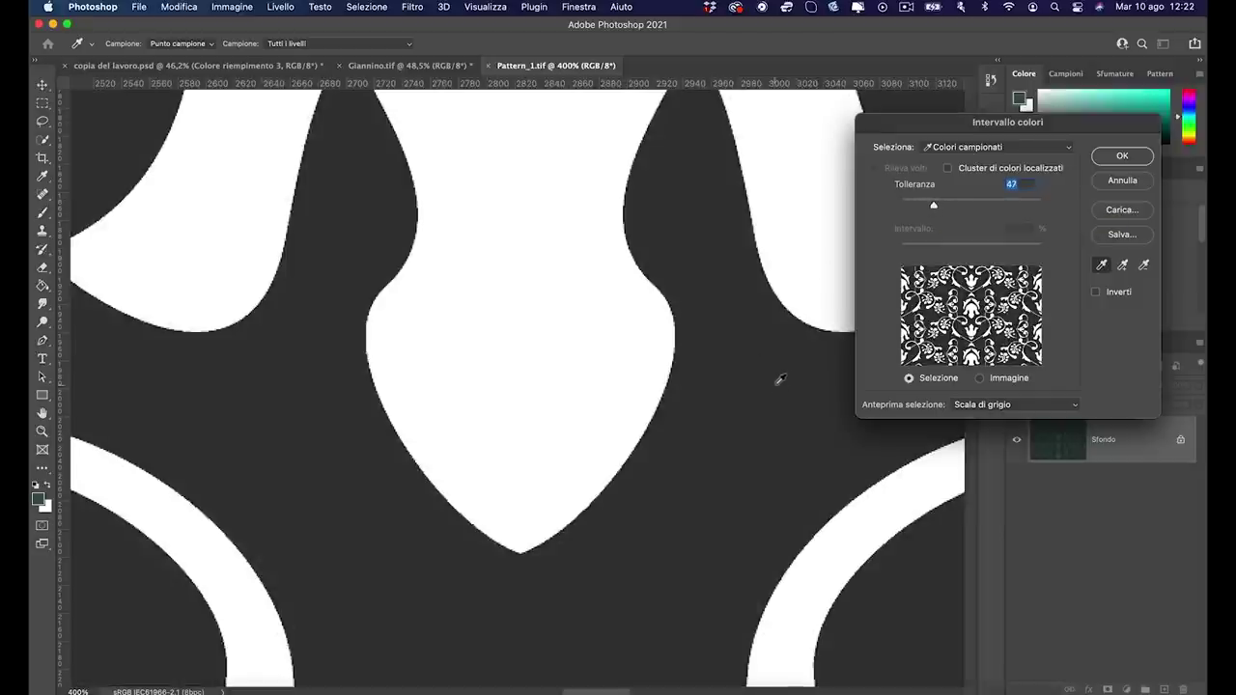
mouse_move(934, 205)
left_mouse_down()
mouse_move(915, 205)
mouse_move(928, 206)
left_mouse_up()
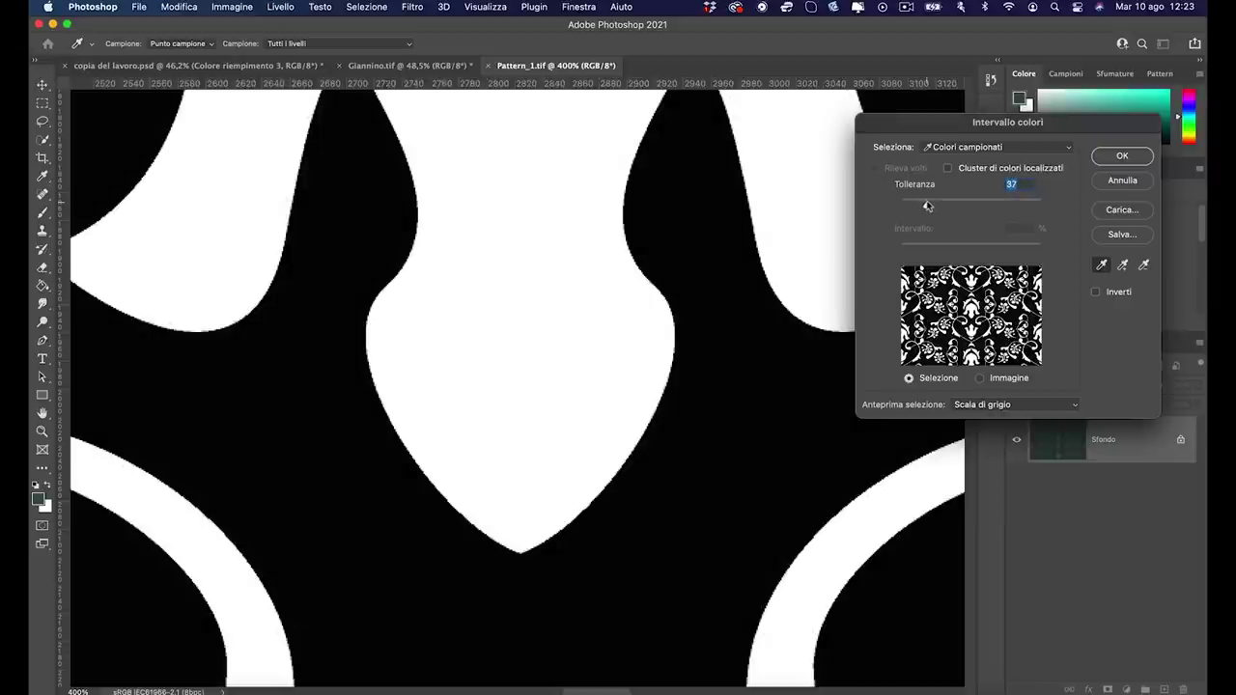
key("ctrl+minus")
key("ctrl+minus")
key("ctrl+minus")
key("ctrl+minus")
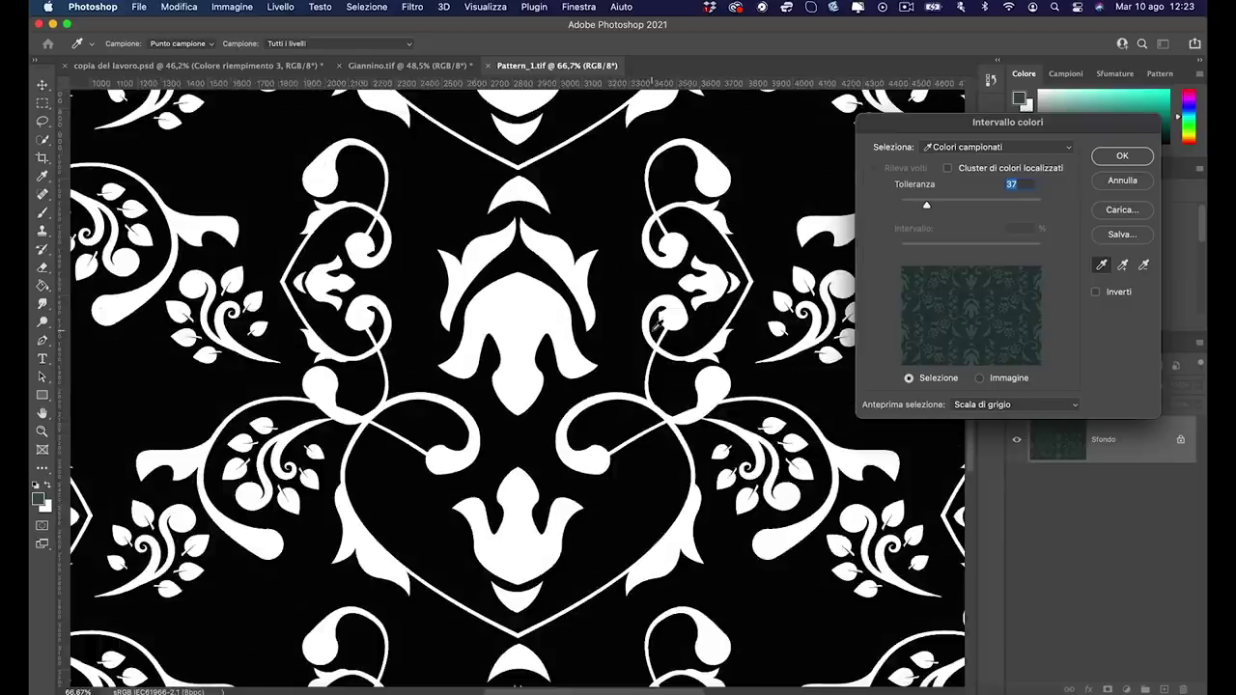
key("ctrl+minus")
key("ctrl+minus")
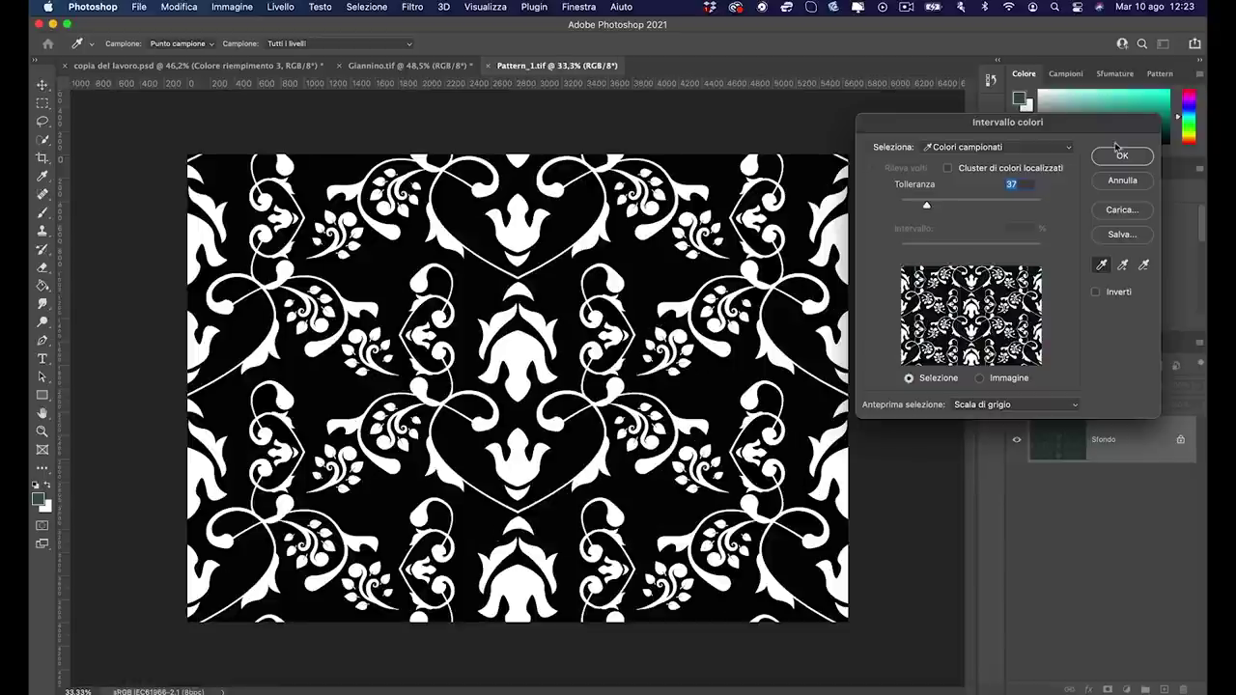
left_click(1124, 157)
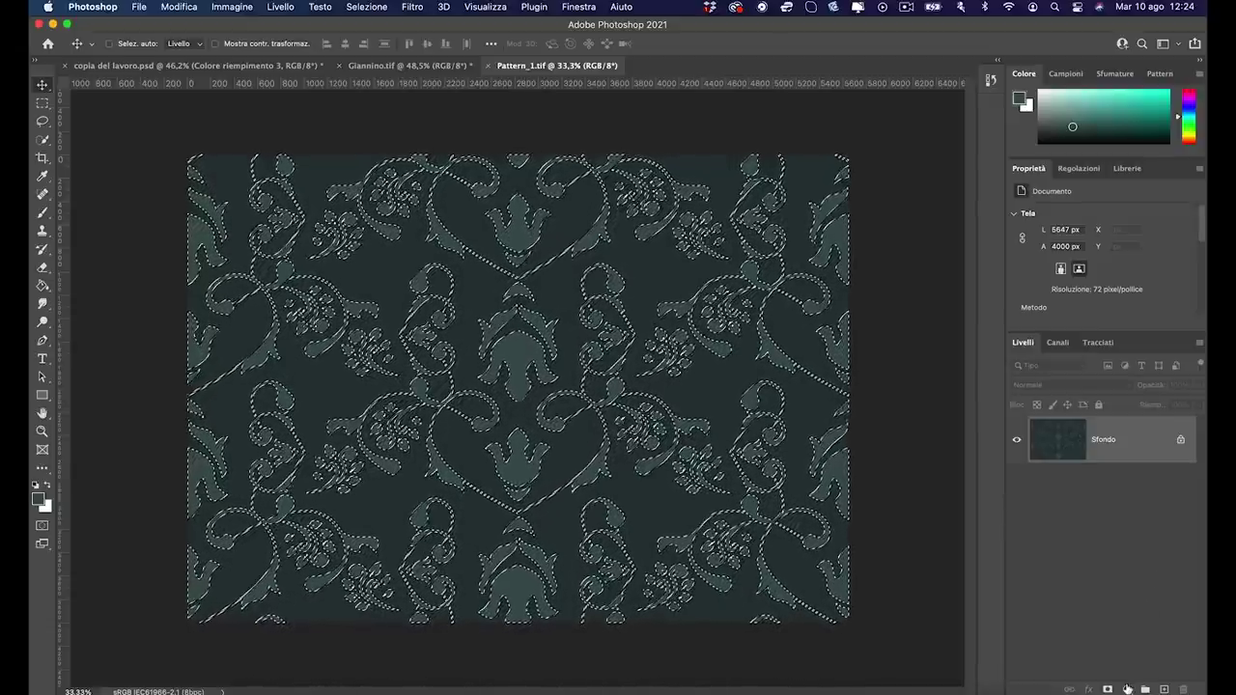
Add a white ffffff solid-colour fill layer over the motifs and hide the Sfondo layer
left_click(1126, 690)
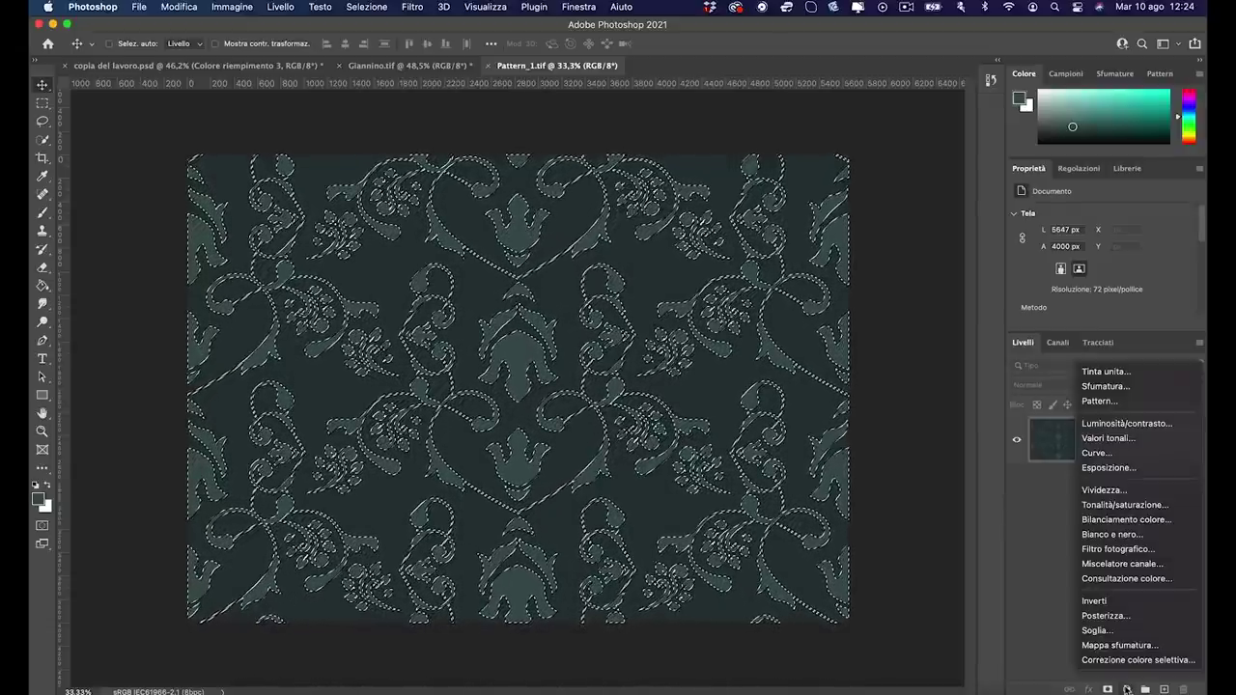
left_click(1106, 373)
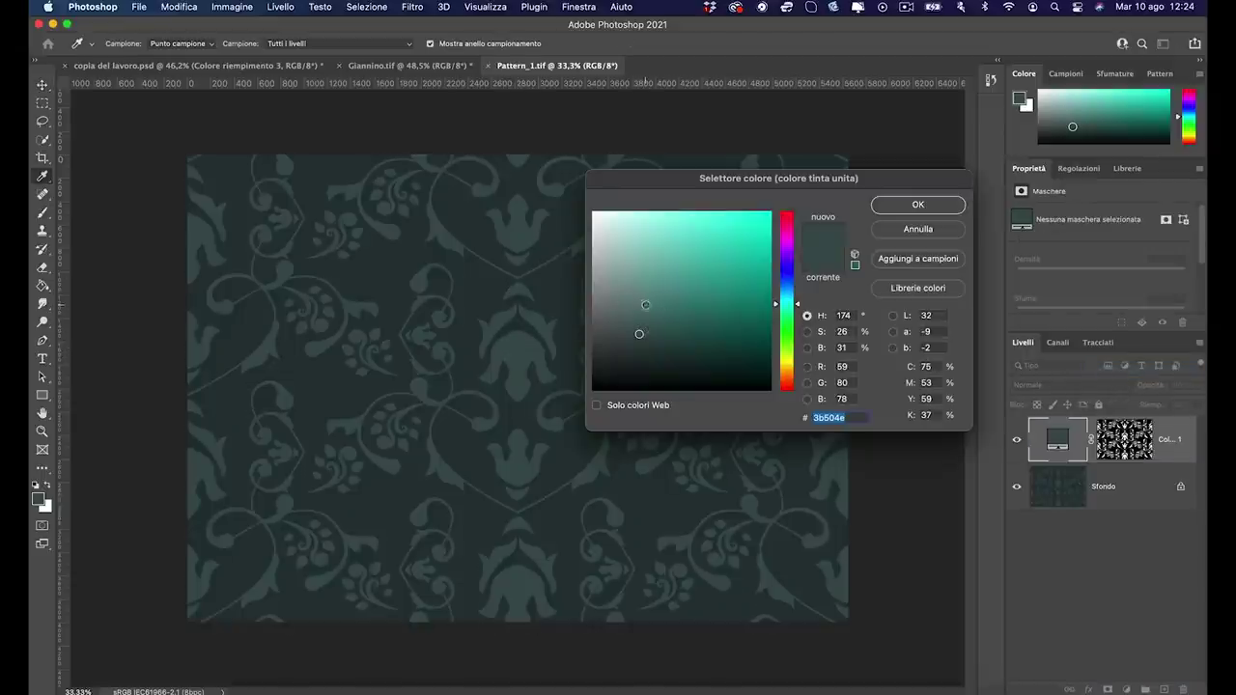
left_click_drag(646, 303, 593, 210)
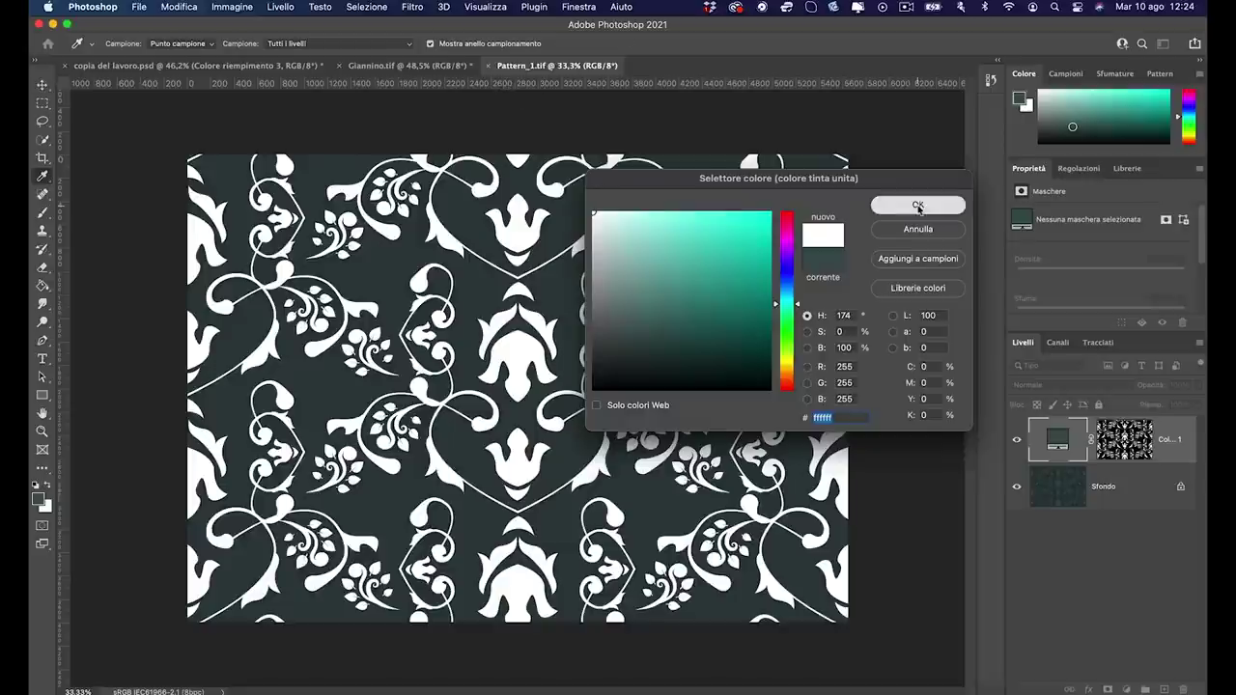
left_click(917, 206)
left_click(1016, 487)
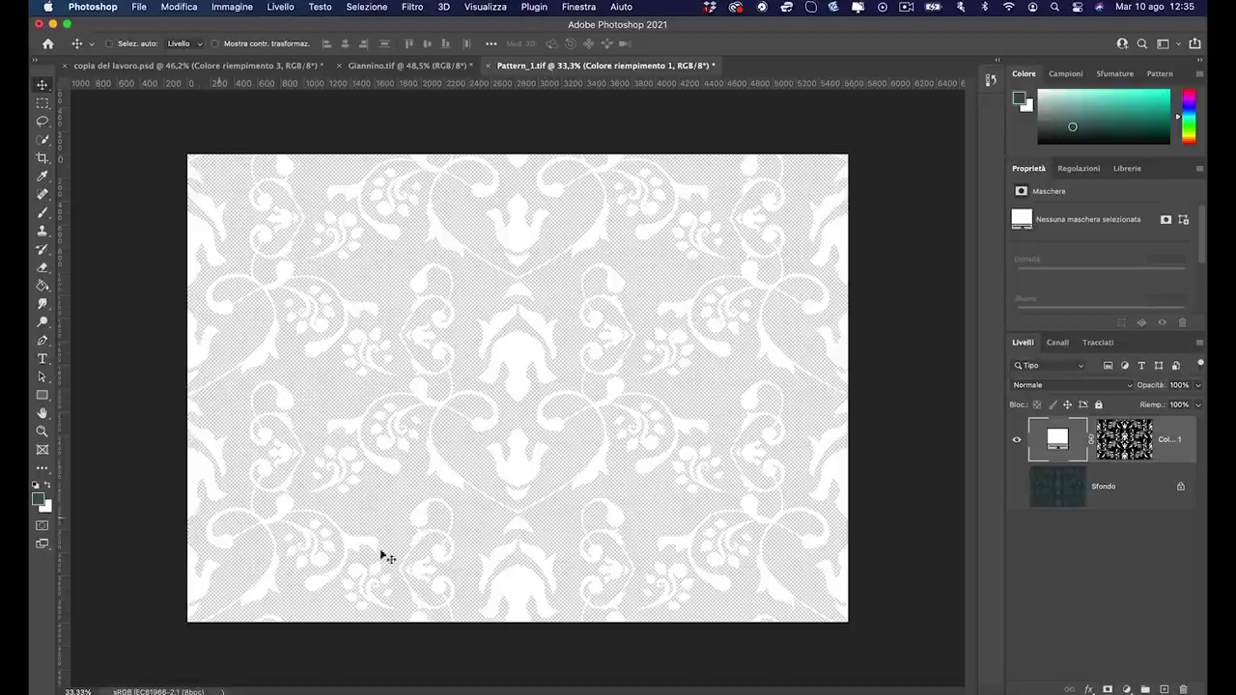
left_click(368, 6)
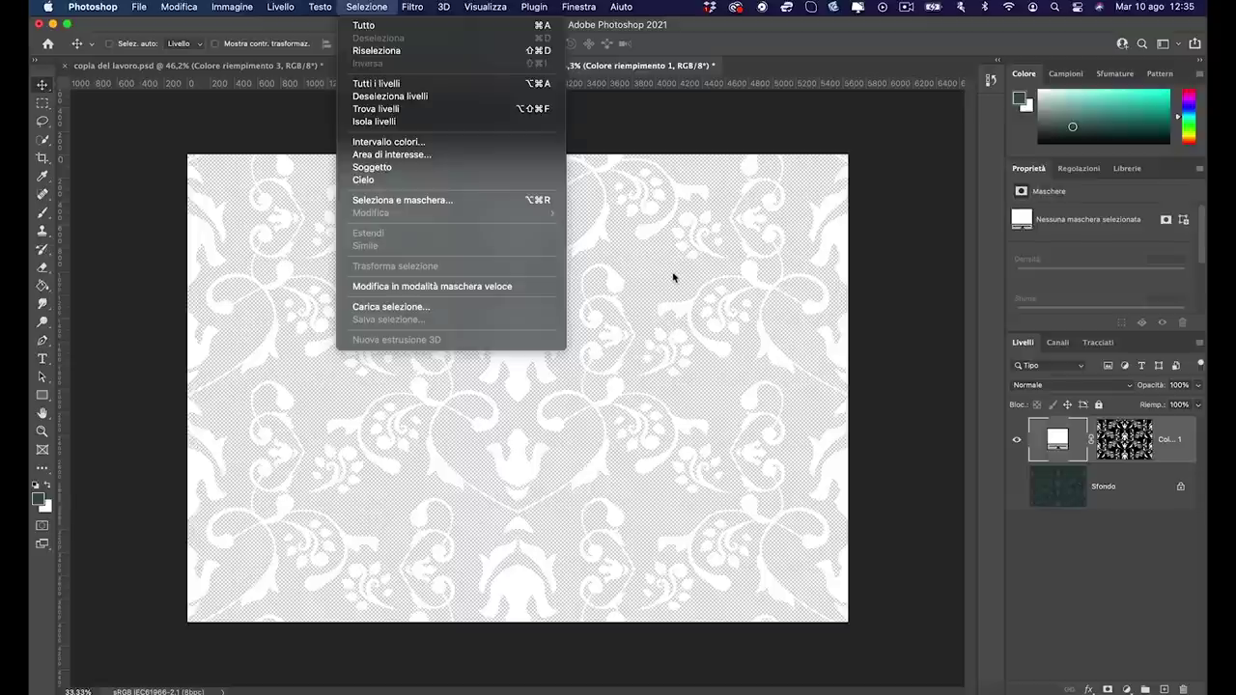
Define the whole canvas as a pattern named 'Disegnino', then switch to Giannino.tif
key("super+a")
left_click(193, 7)
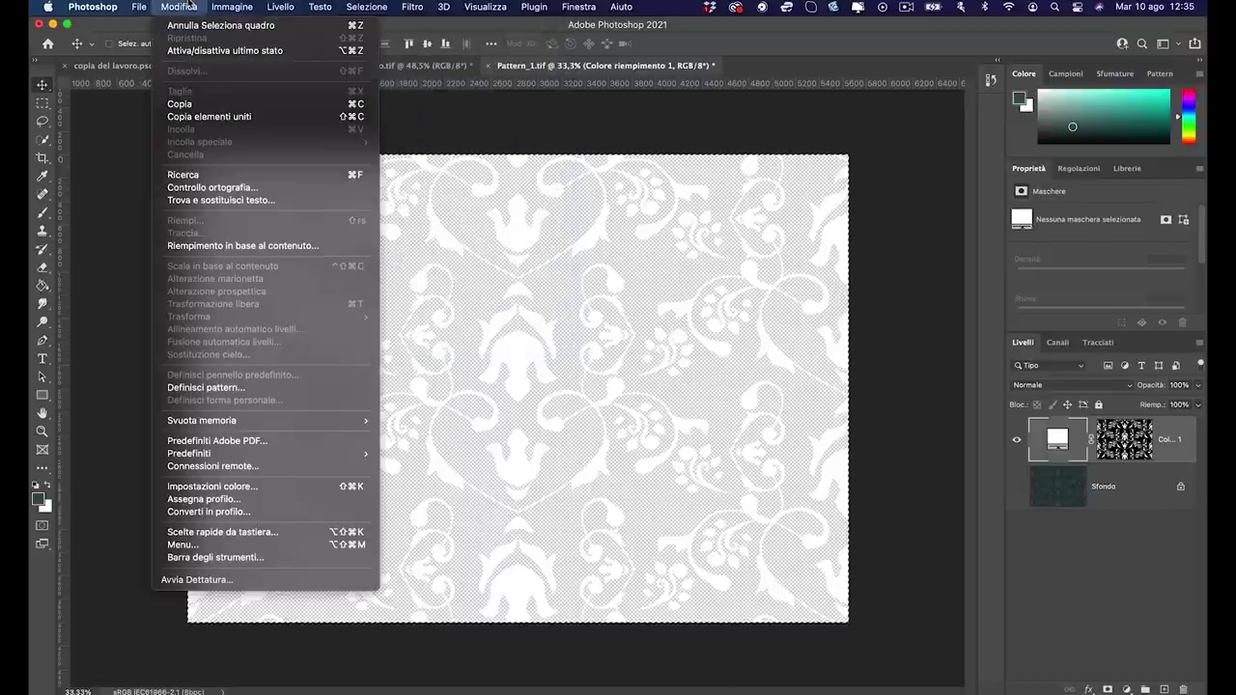
left_click(238, 388)
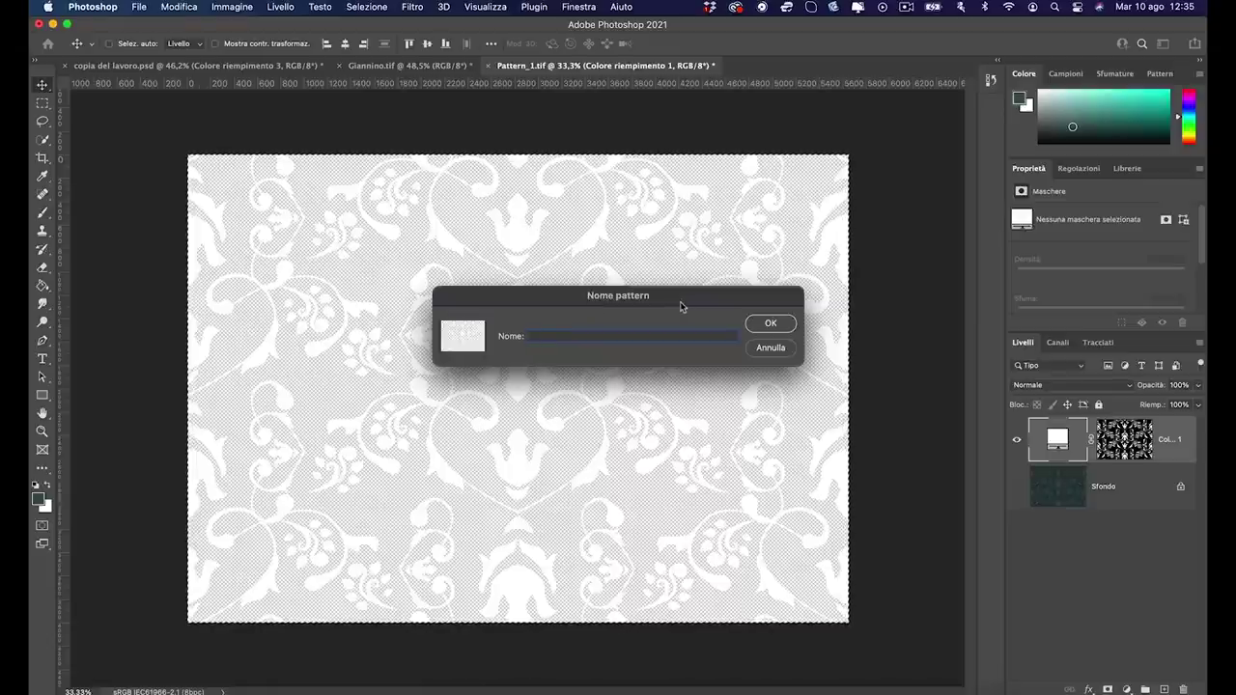
type("Disegnino")
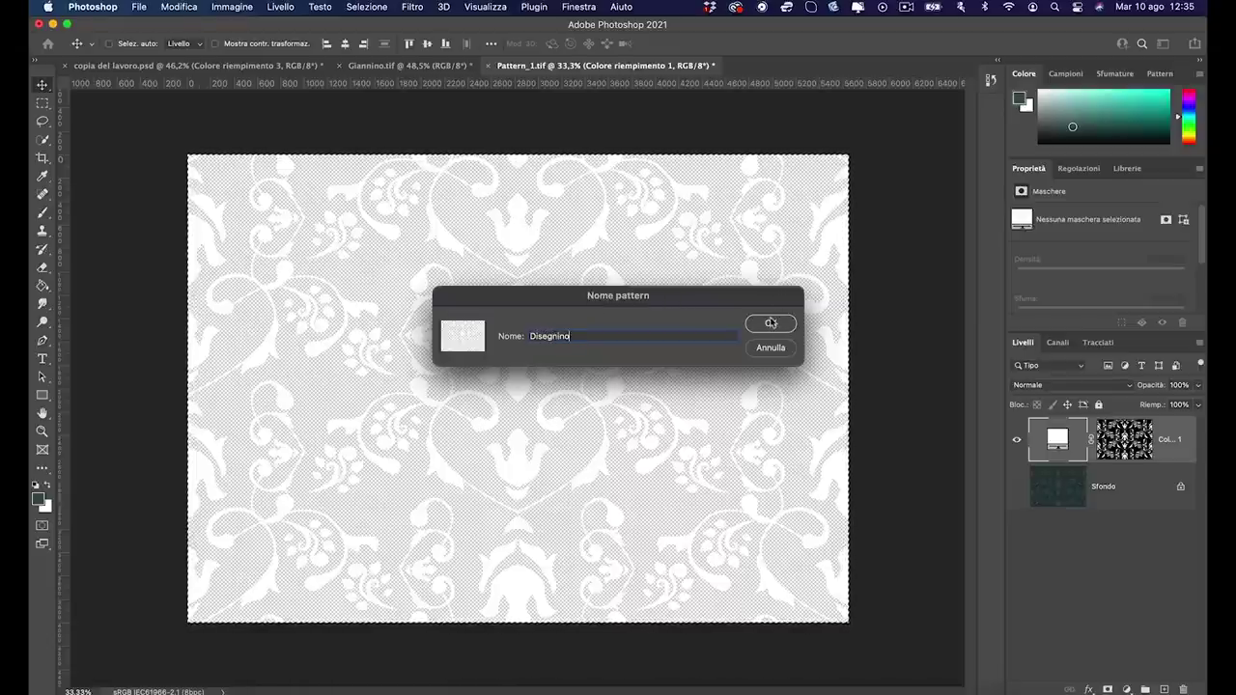
left_click(771, 323)
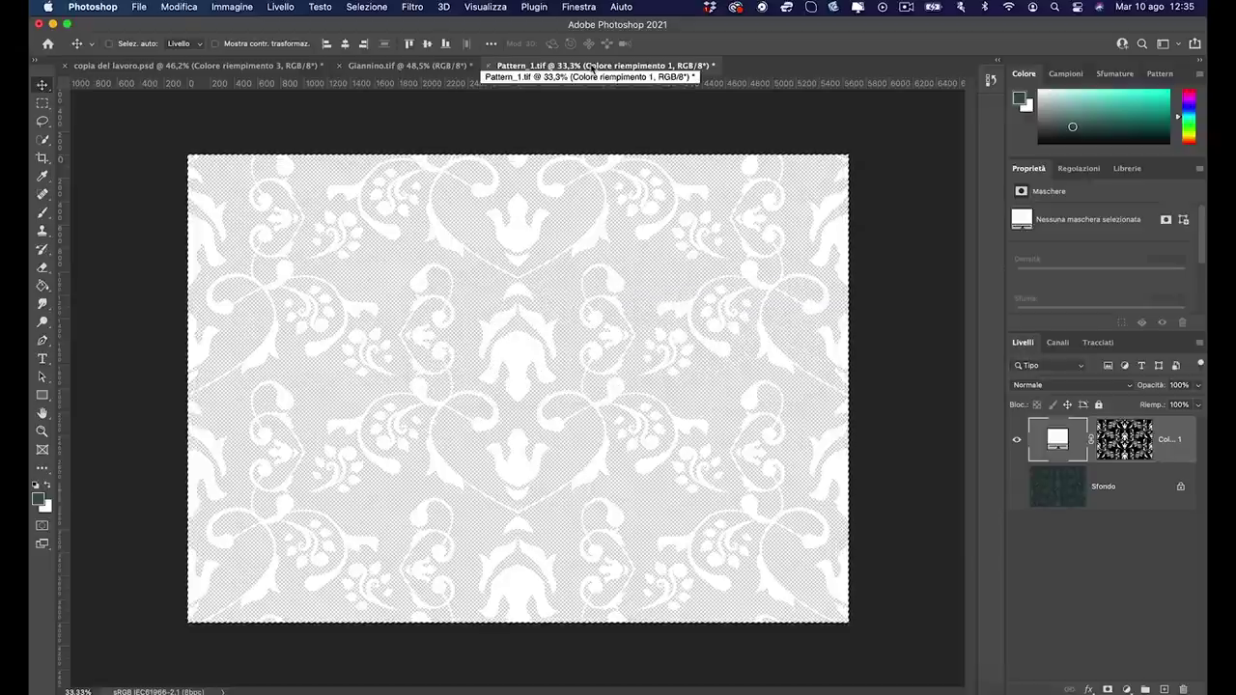
left_click(414, 68)
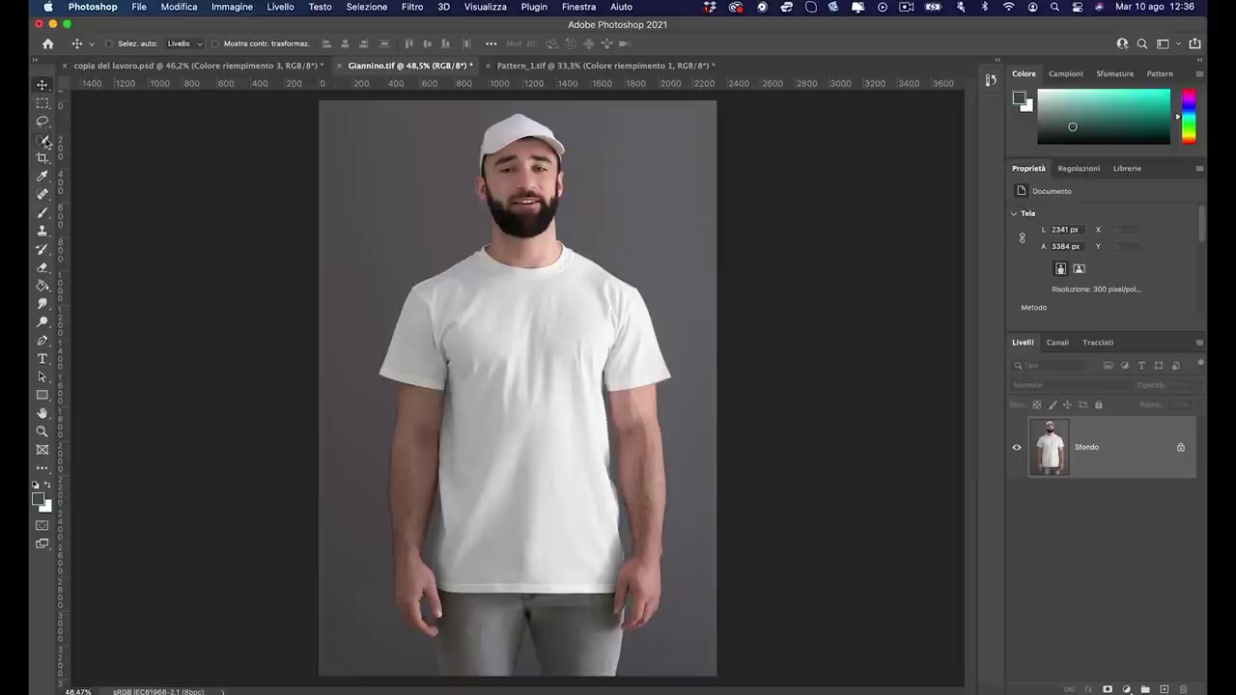
Quick-select the model's white T-shirt, glancing at the Paths panel before returning to Layers
left_click_drag(43, 141, 103, 143)
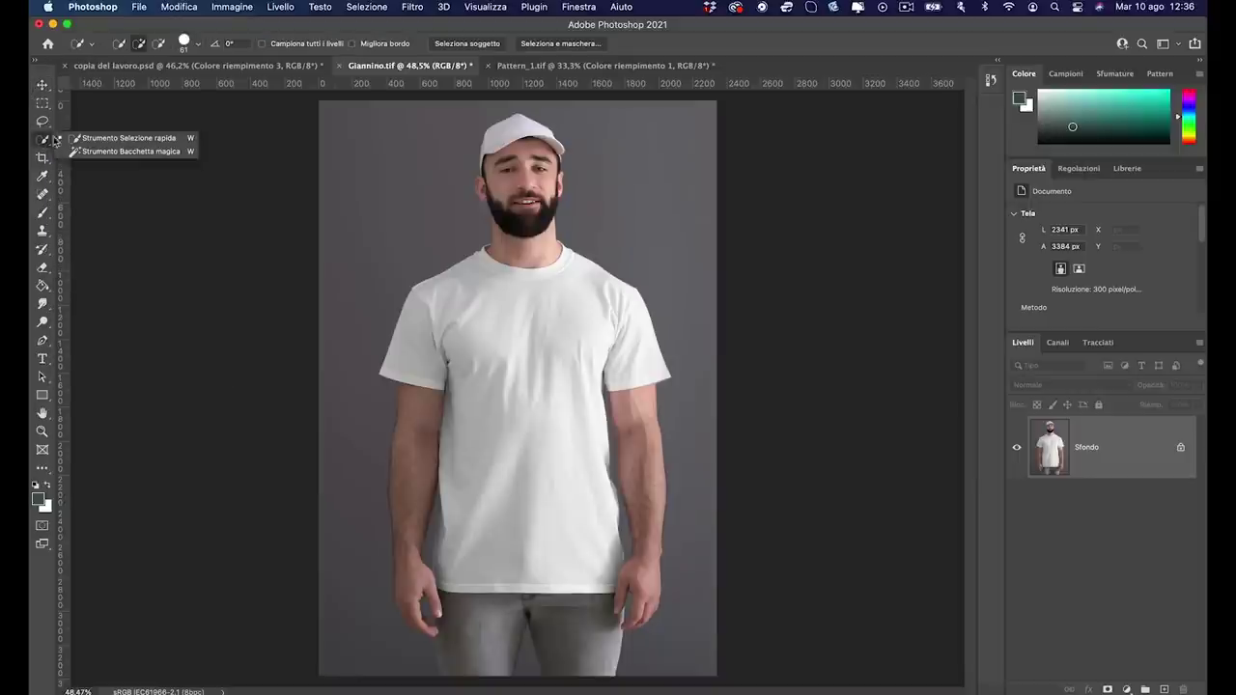
left_click_drag(487, 318, 533, 503)
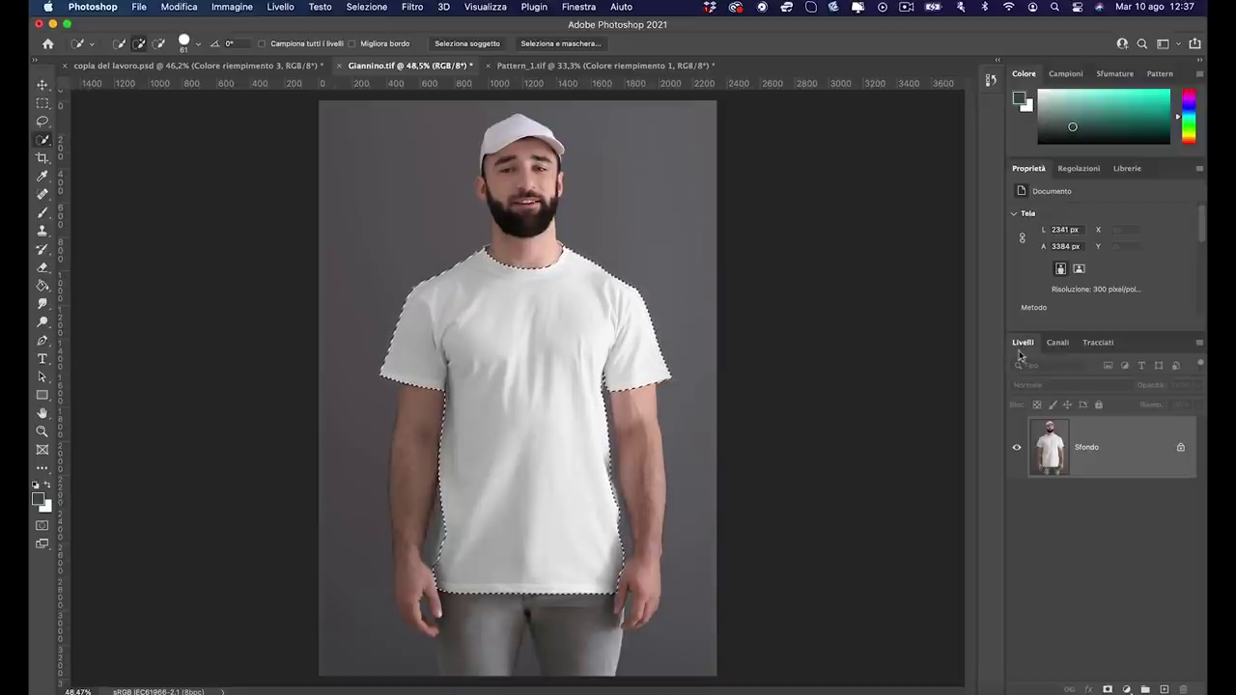
left_click(1093, 344)
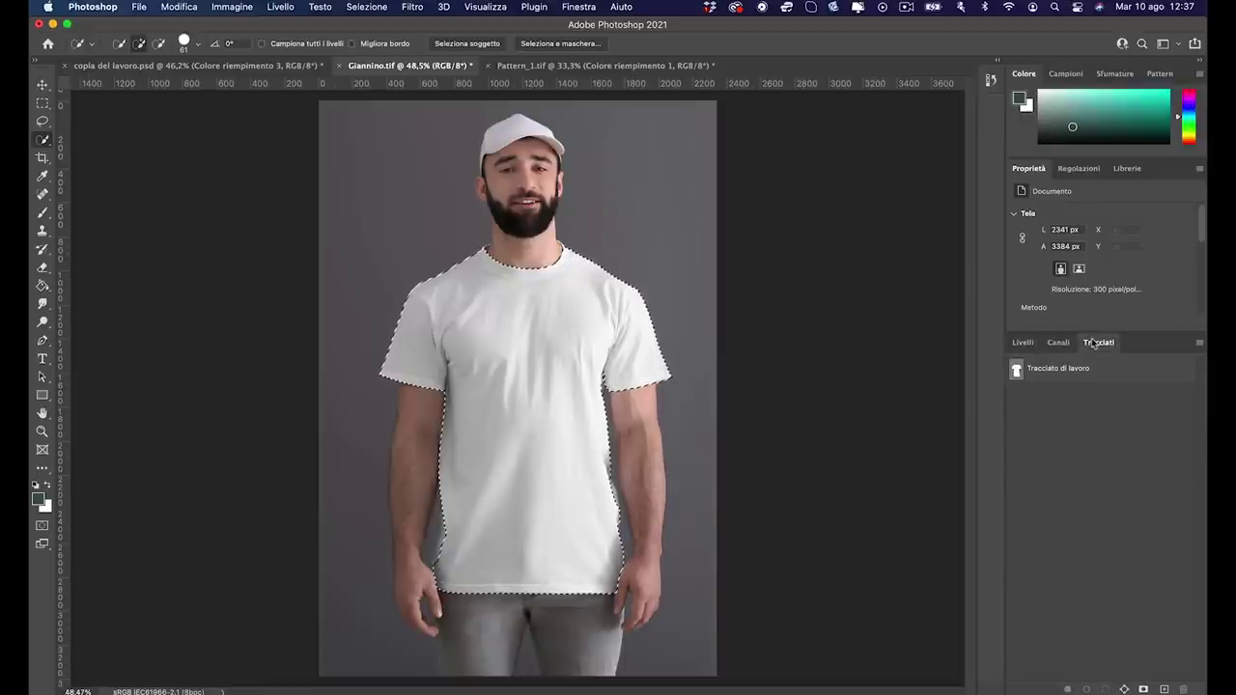
left_click(1023, 343)
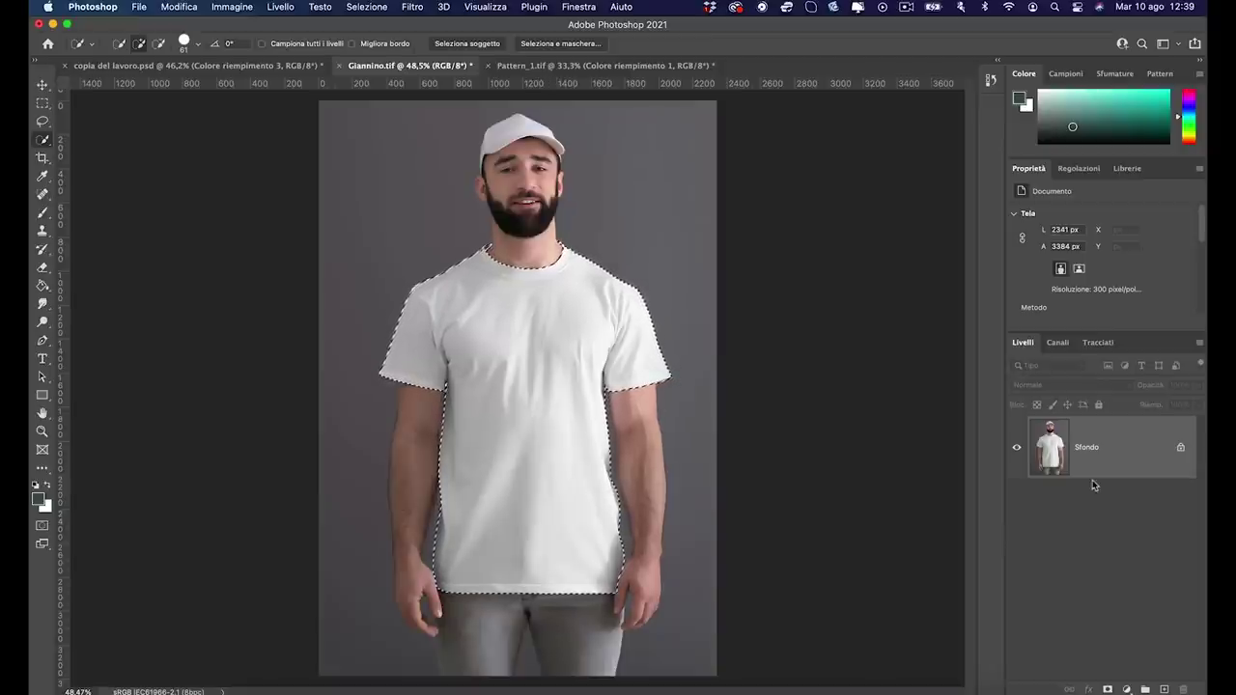
left_click(1126, 689)
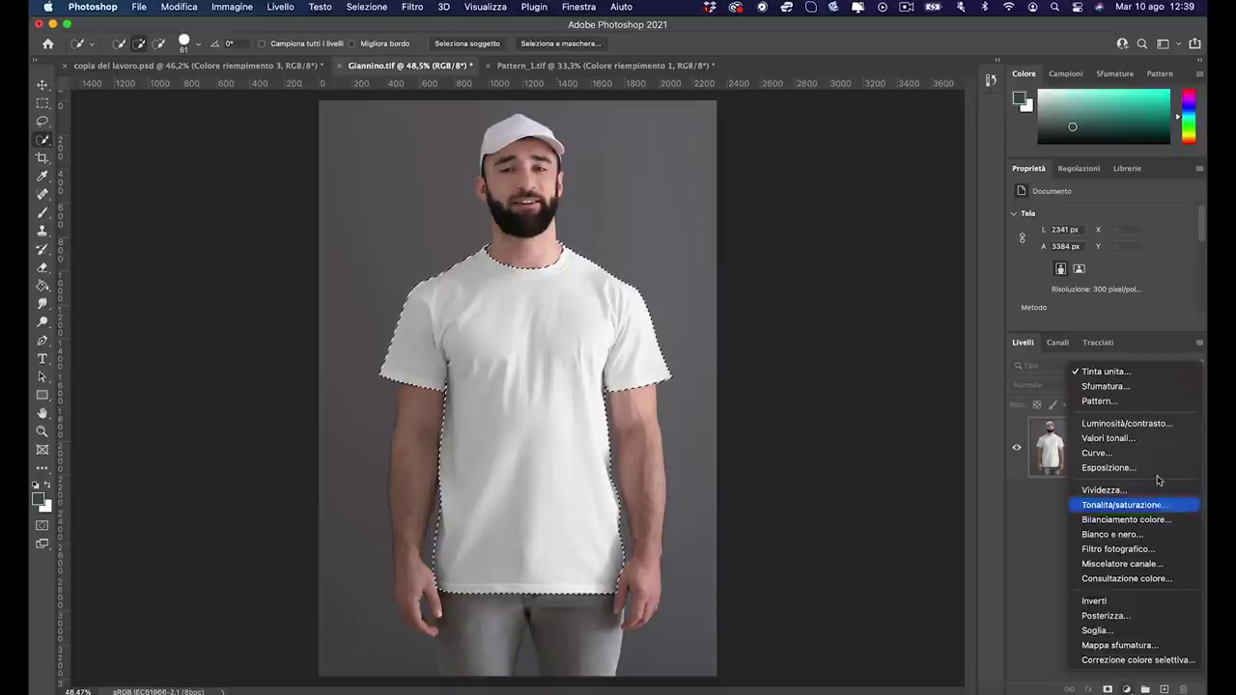
Add a navy 032e56 solid-colour fill over the T-shirt in Multiply blend mode
left_click(1127, 376)
left_click(770, 238)
mouse_move(787, 311)
left_mouse_down()
mouse_move(784, 283)
mouse_move(770, 318)
mouse_move(790, 331)
left_mouse_up()
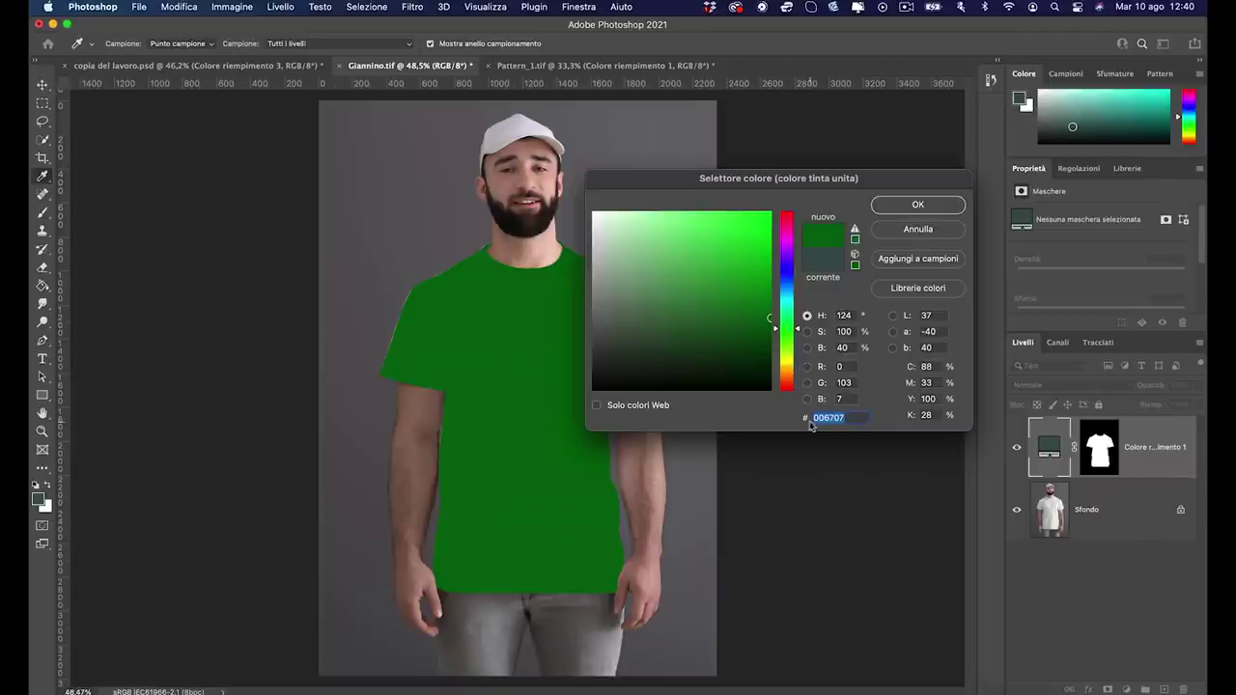
type("032e5")
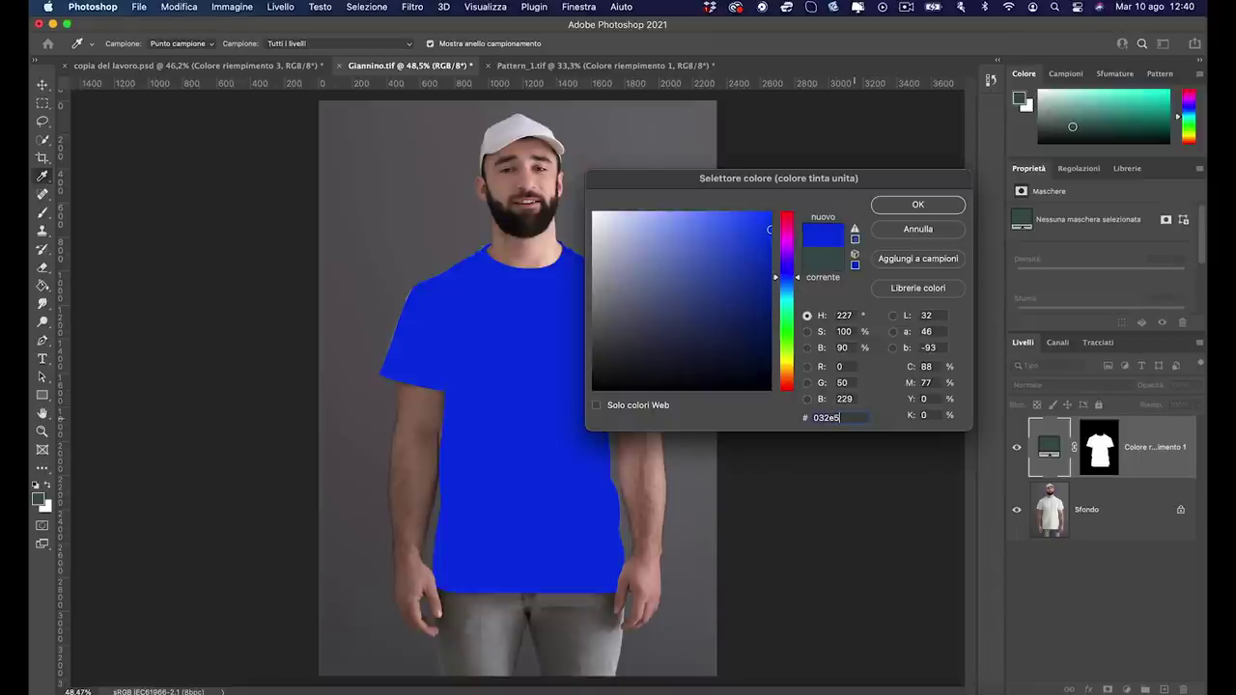
type("6")
left_click(936, 207)
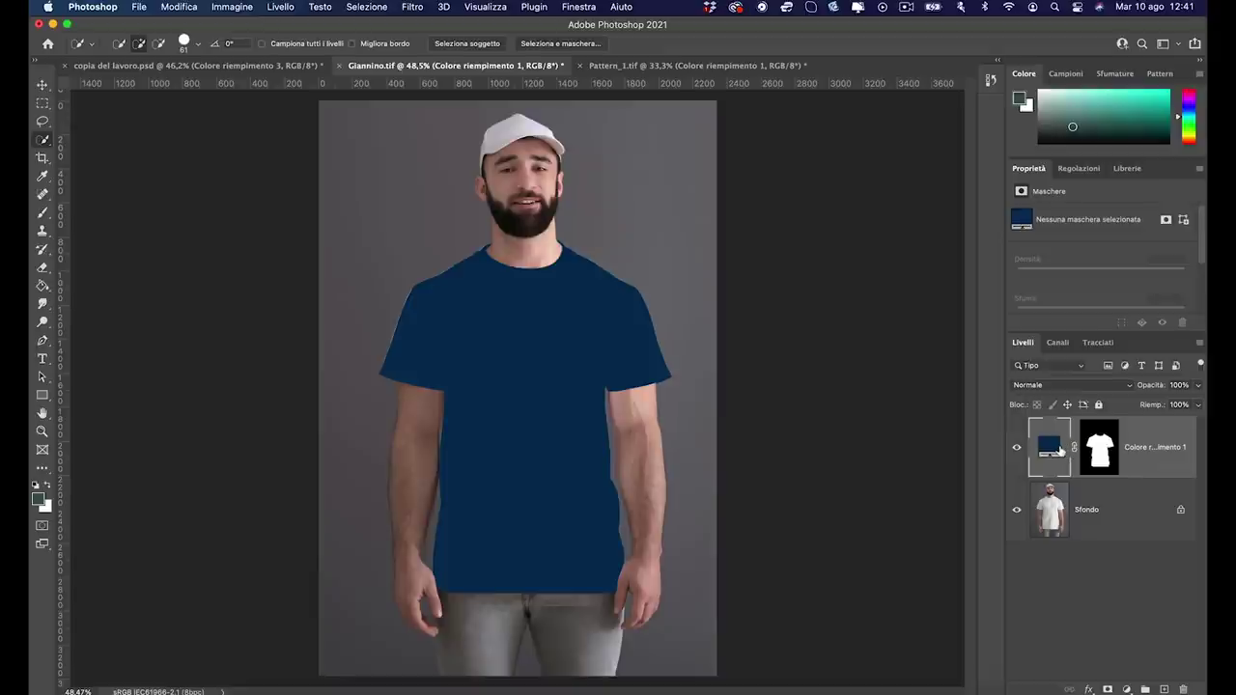
left_click(1043, 385)
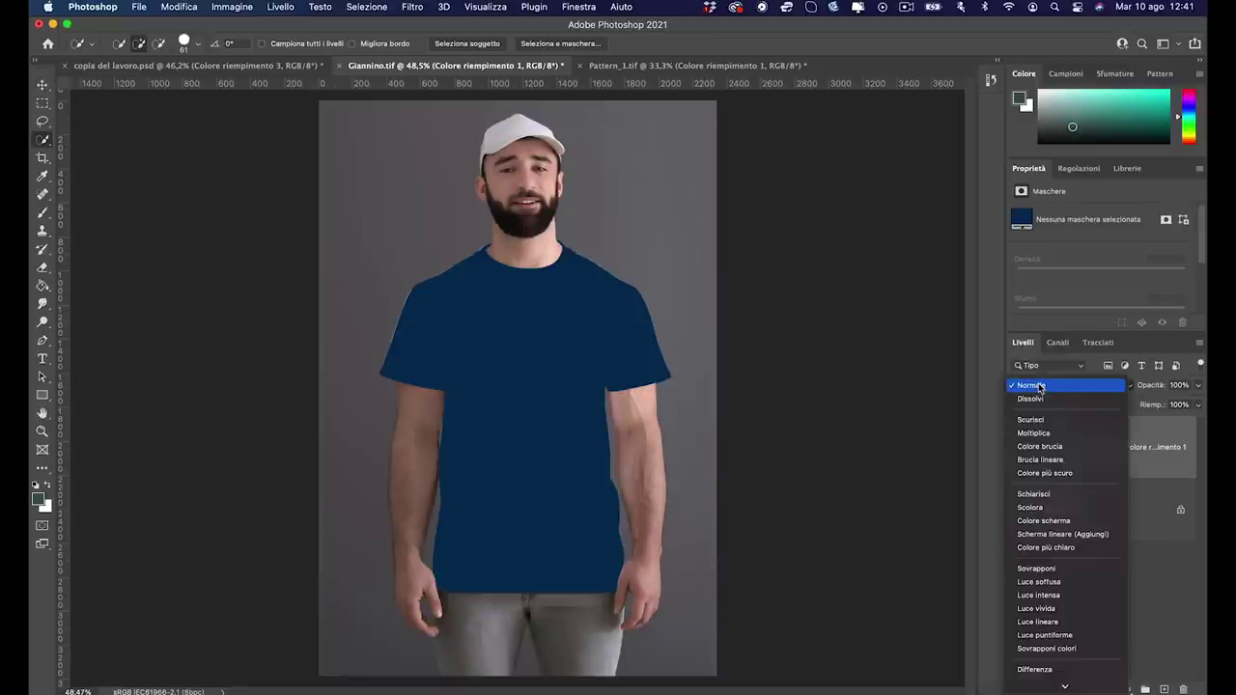
left_click(1046, 434)
key("z")
left_click_drag(541, 338, 634, 359)
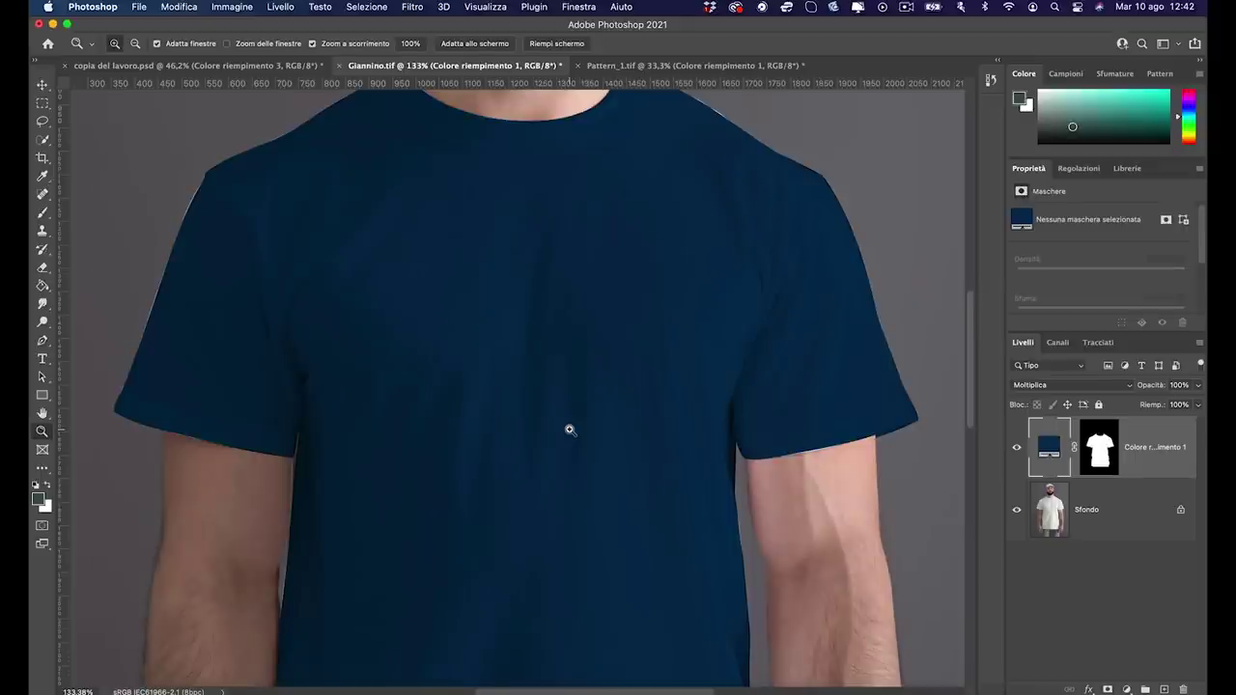
scroll(570, 429, "up", 2)
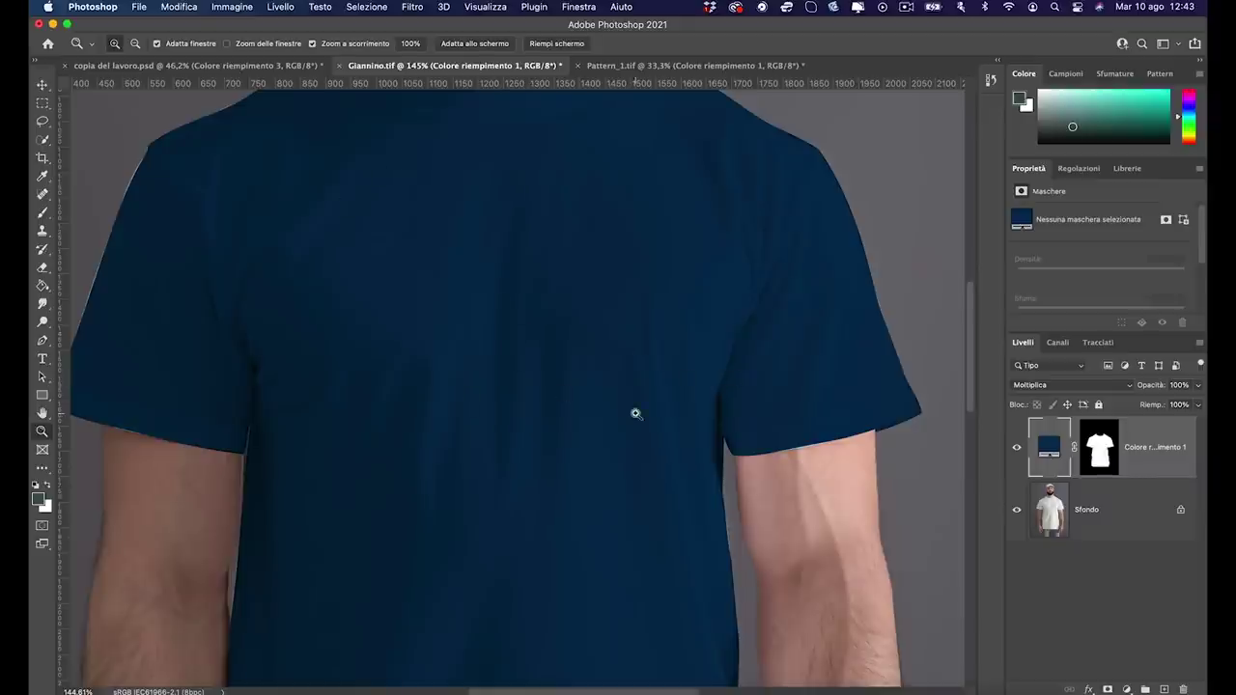
Add a second solid-colour fill layer coloured pale yellow ffd78b
left_click_drag(634, 411, 596, 413)
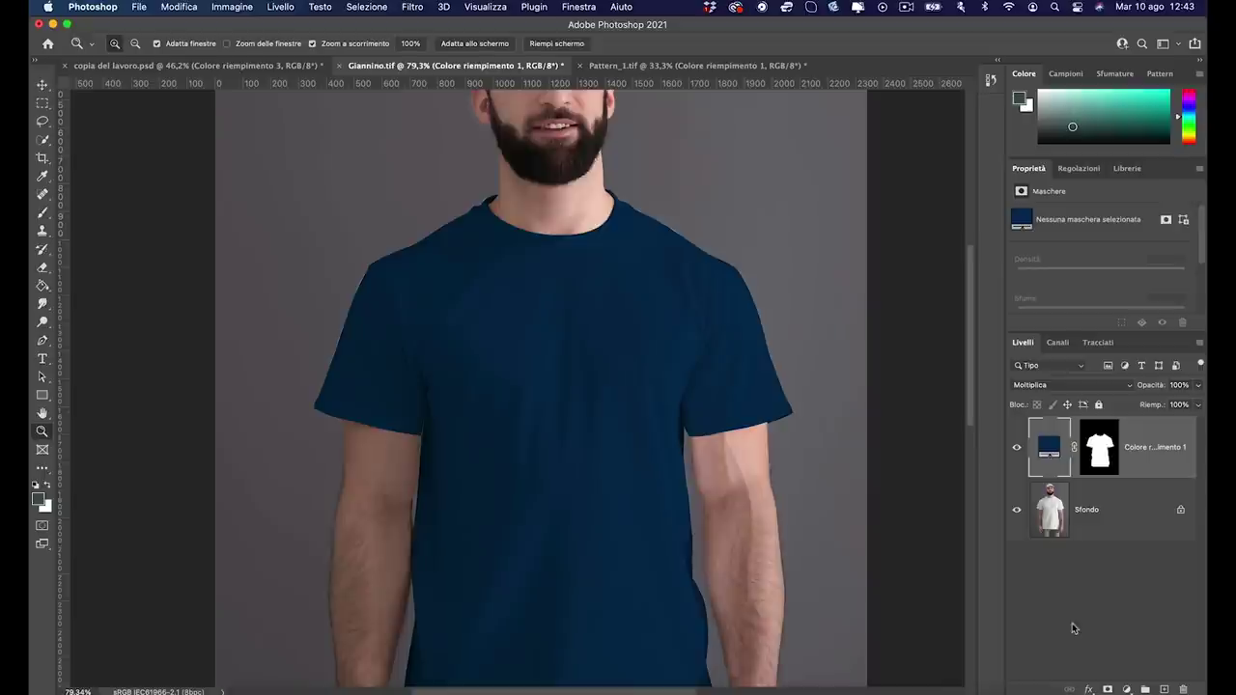
left_click(1126, 690)
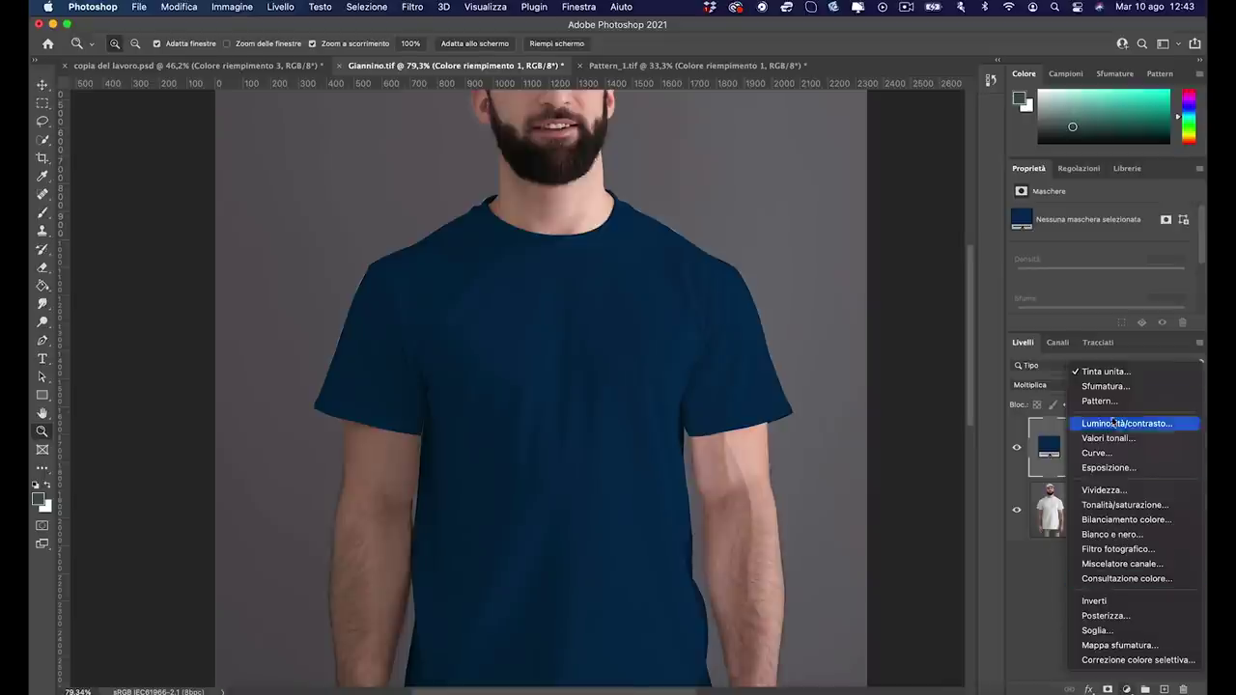
left_click(1103, 372)
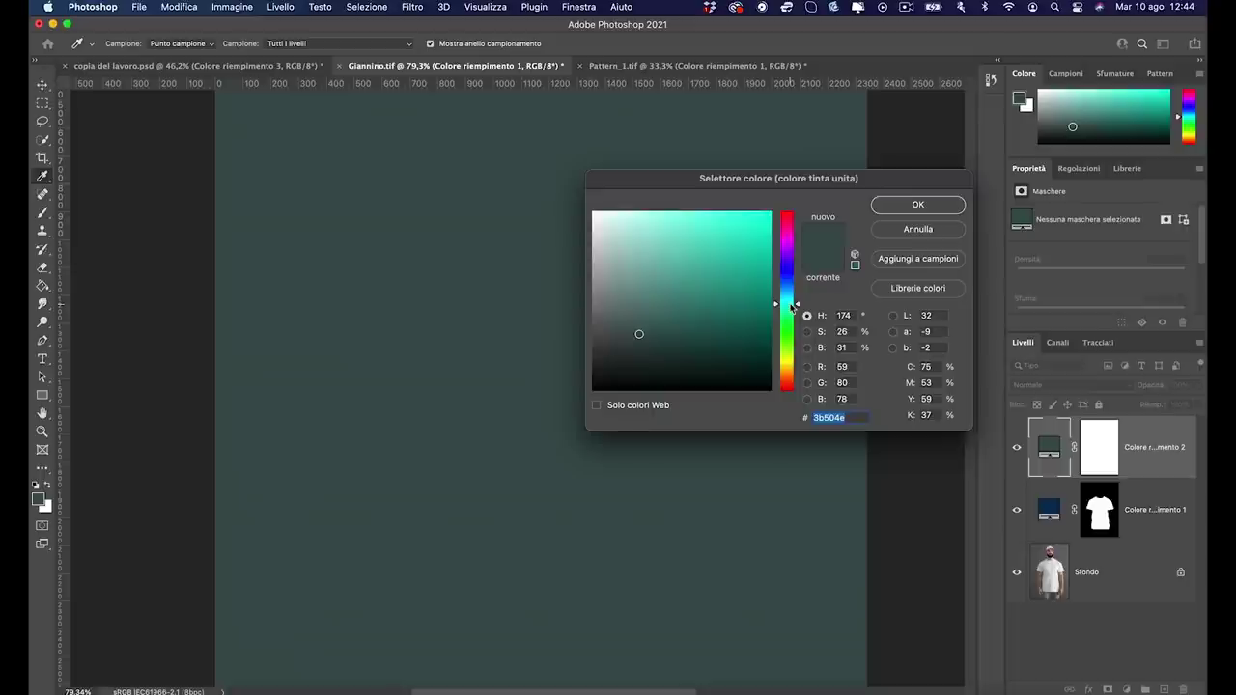
key("BackSpace")
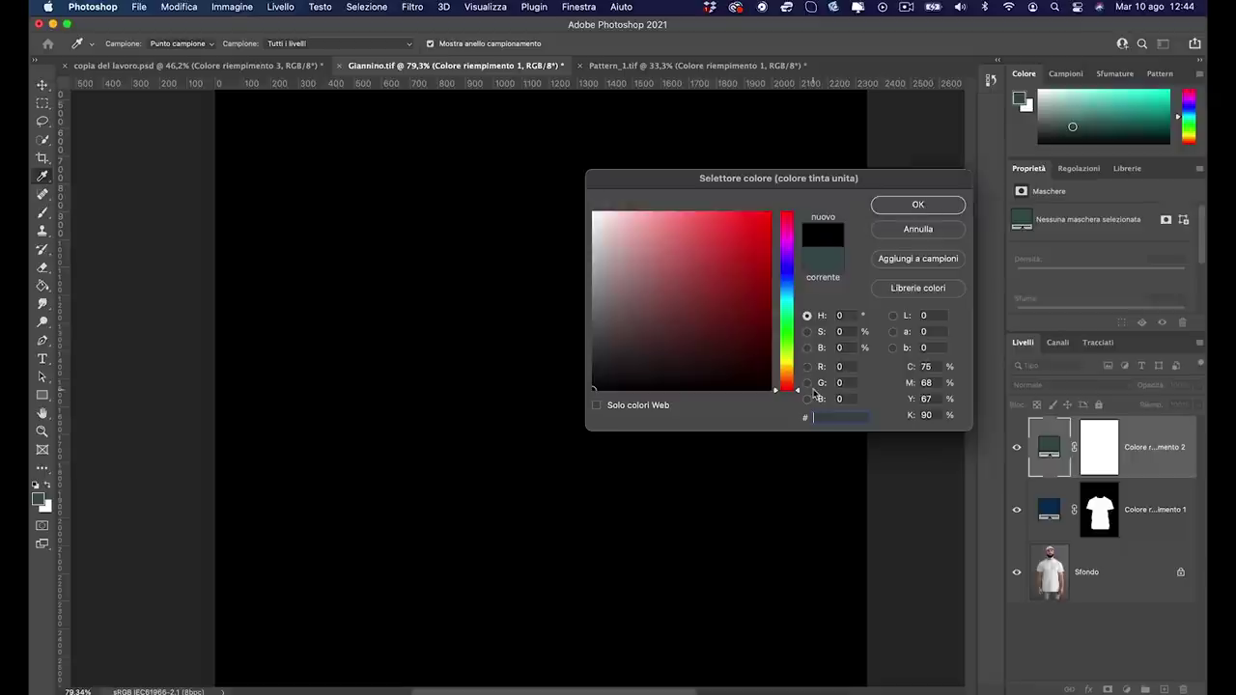
type("ffd7")
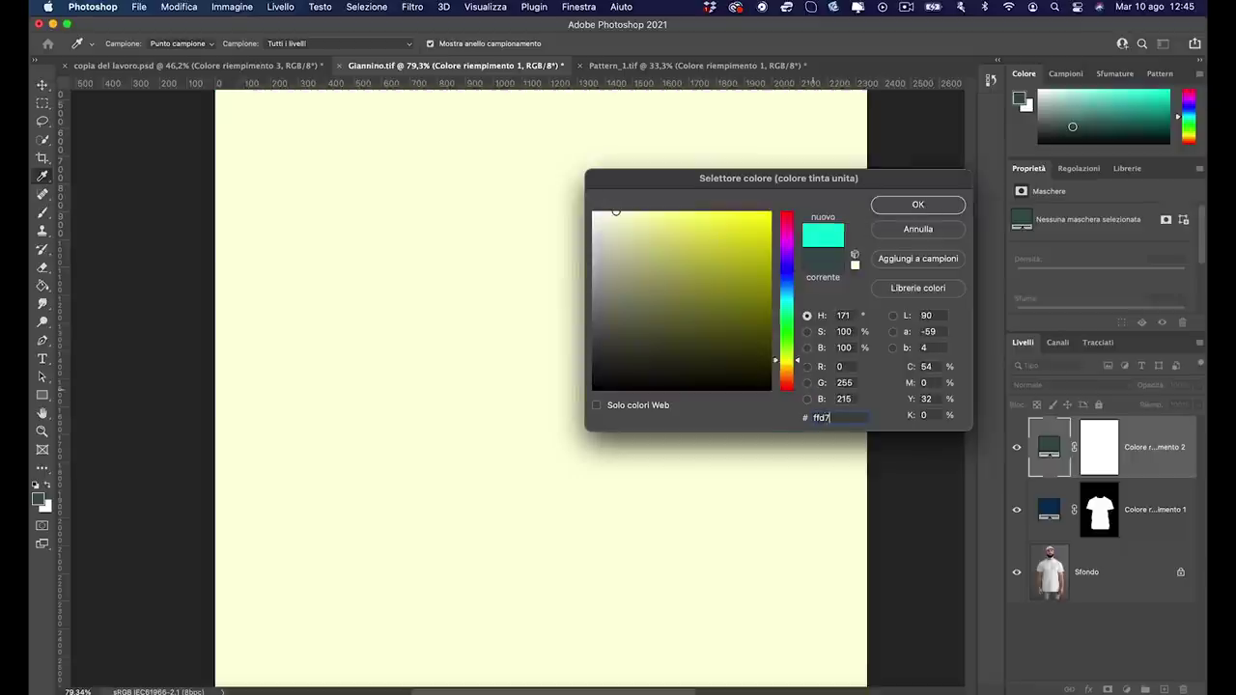
type("8b")
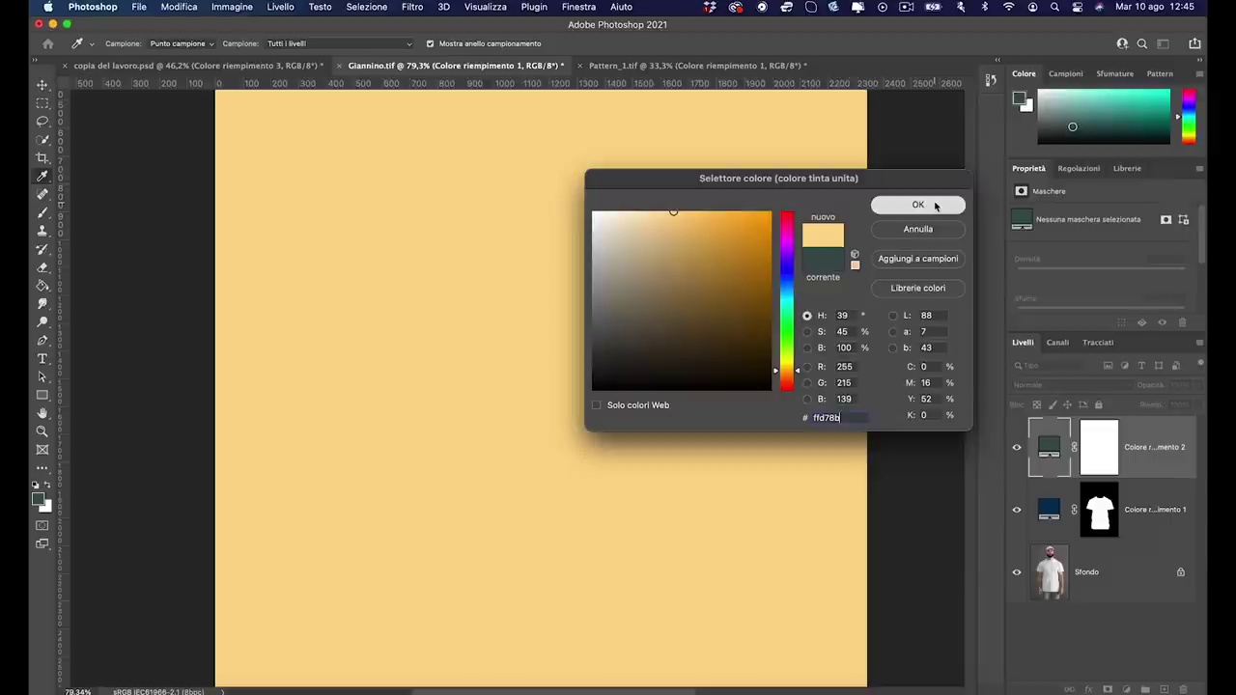
left_click(935, 206)
key("z")
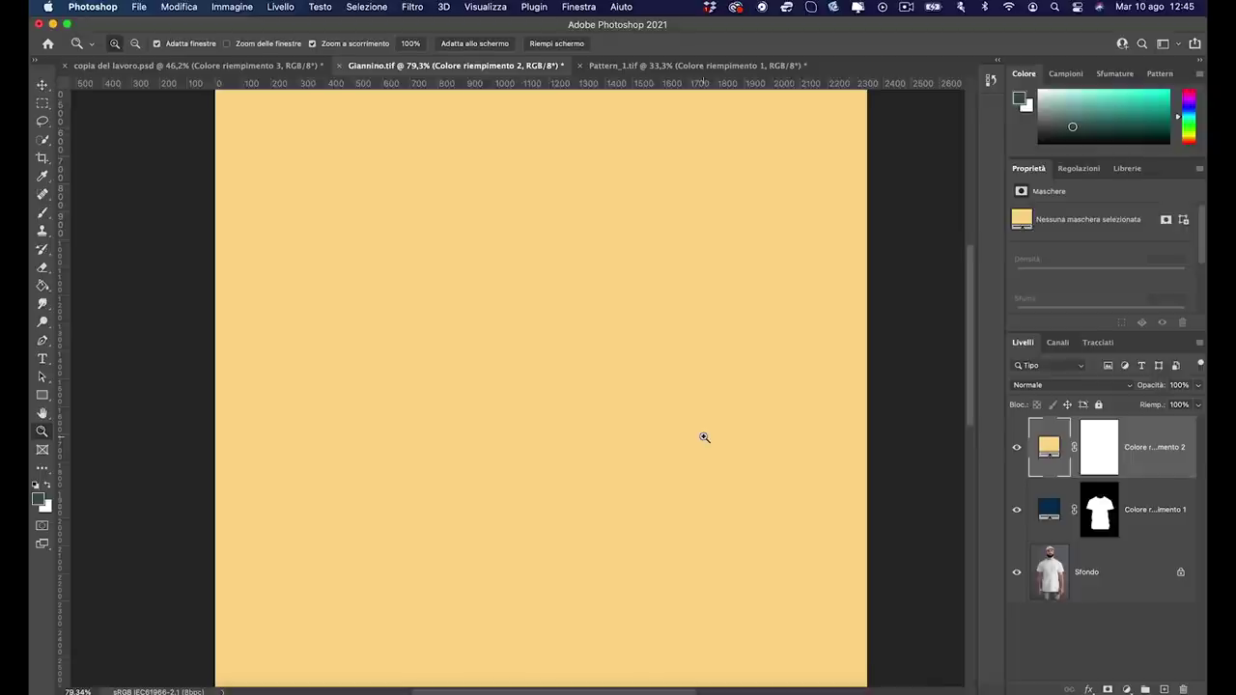
Open Layer Style for Colore riempimento 2 and start moving the underlying-layer dark slider
double_click(1166, 466)
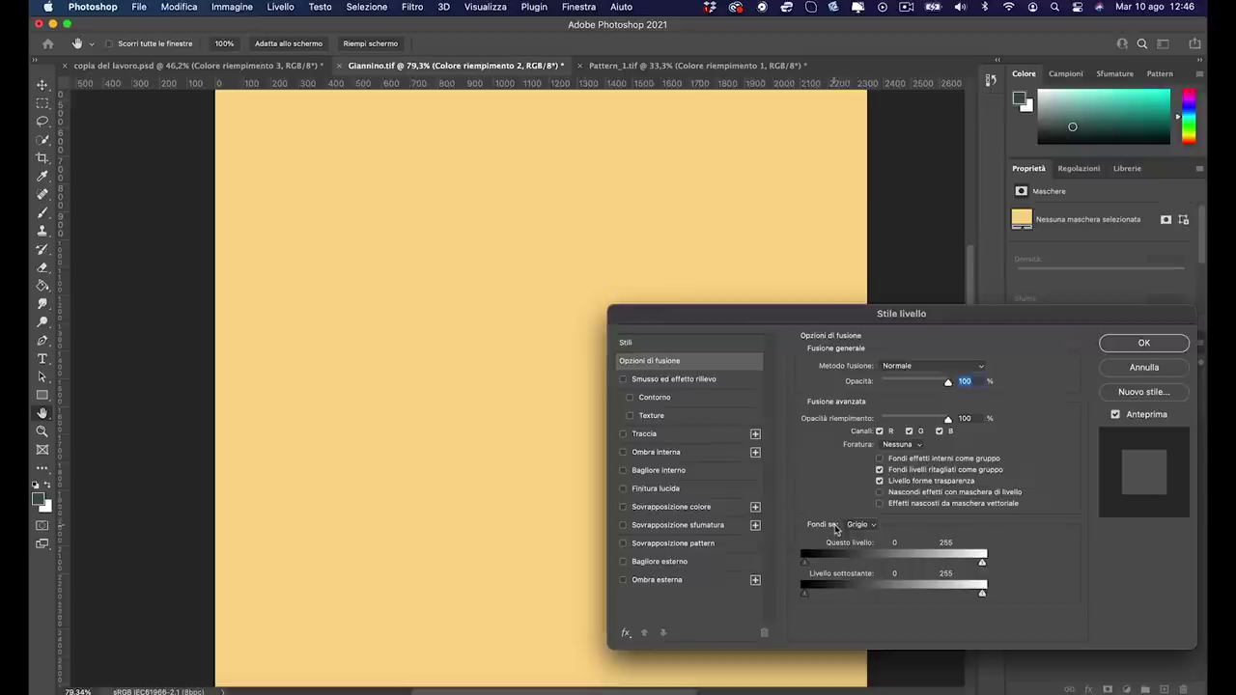
mouse_move(946, 315)
left_mouse_down()
mouse_move(1122, 251)
mouse_move(1148, 286)
left_mouse_up()
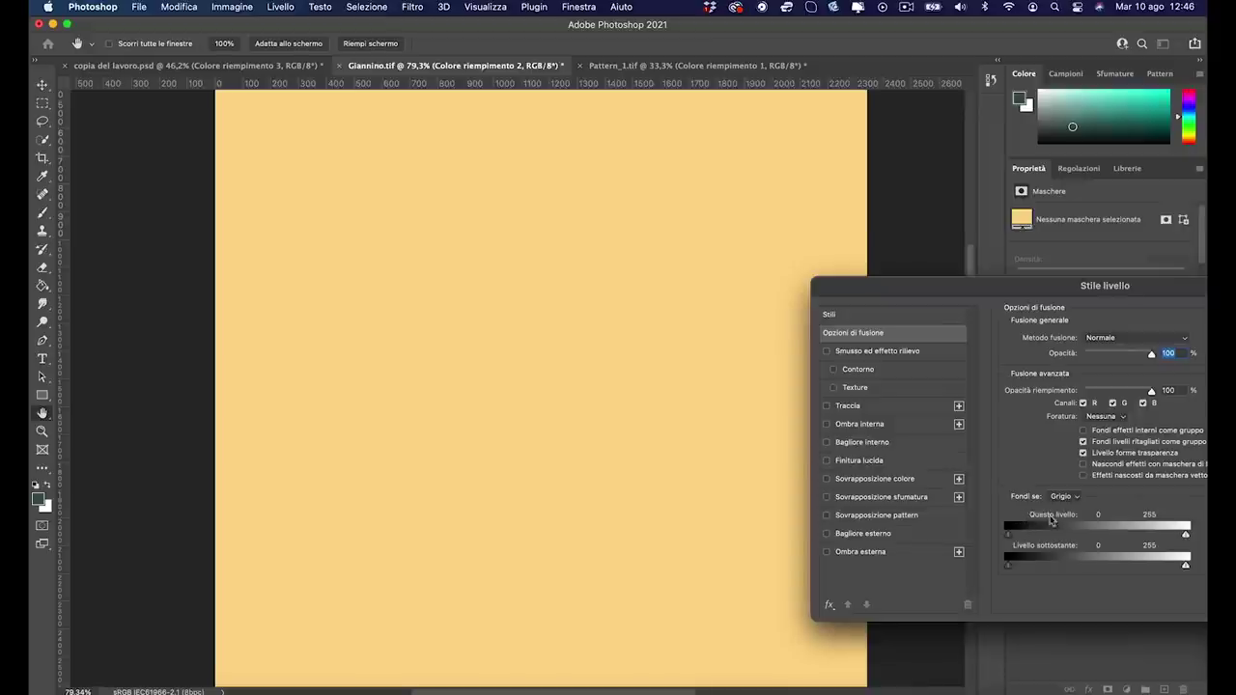
left_click_drag(1058, 286, 1050, 337)
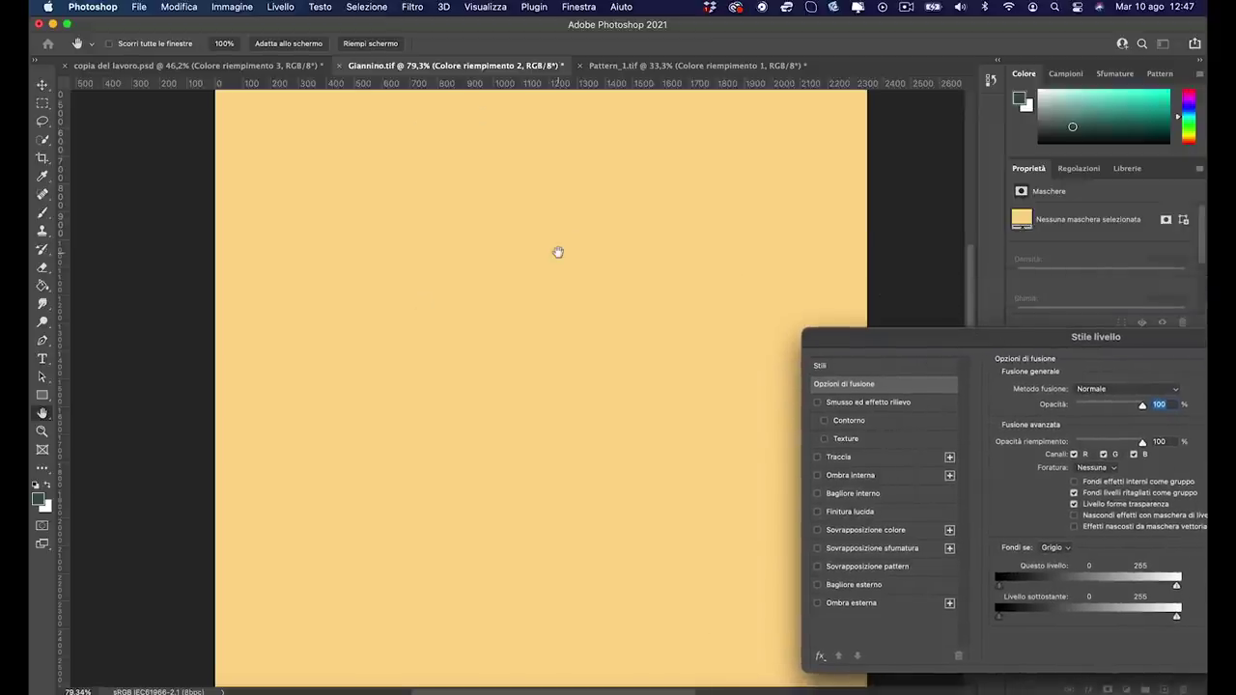
left_click_drag(934, 346, 265, 335)
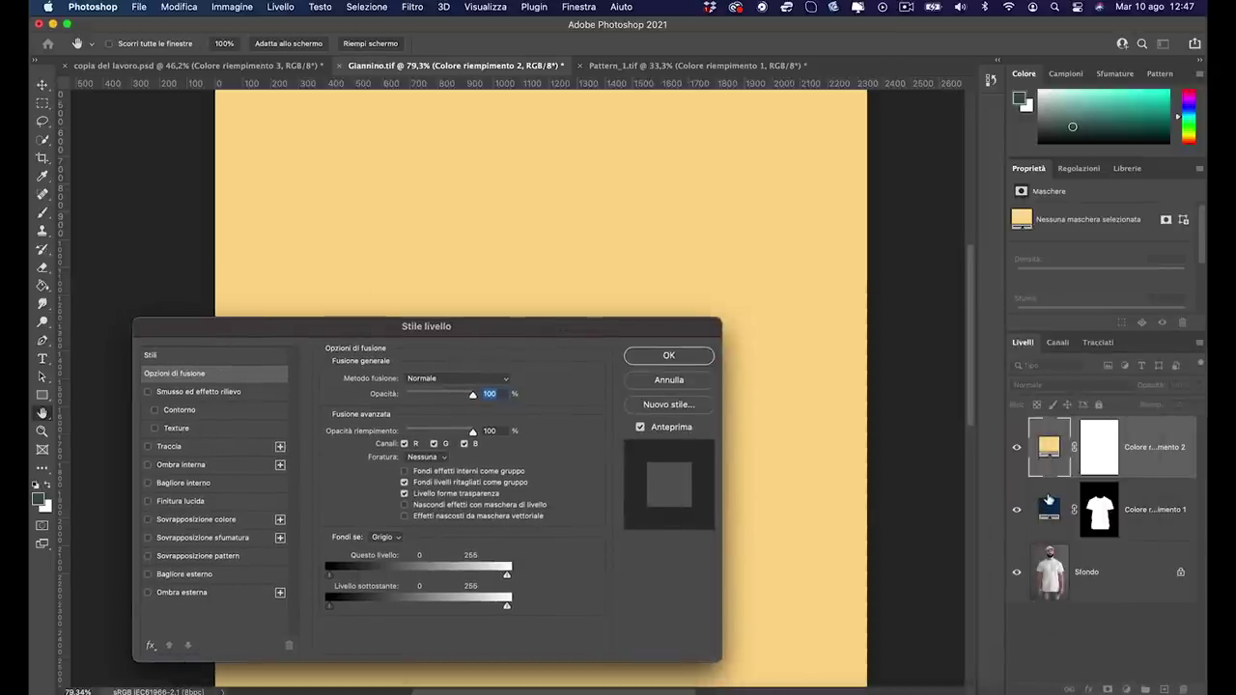
mouse_move(396, 326)
left_mouse_down()
mouse_move(1068, 330)
mouse_move(1067, 317)
left_mouse_up()
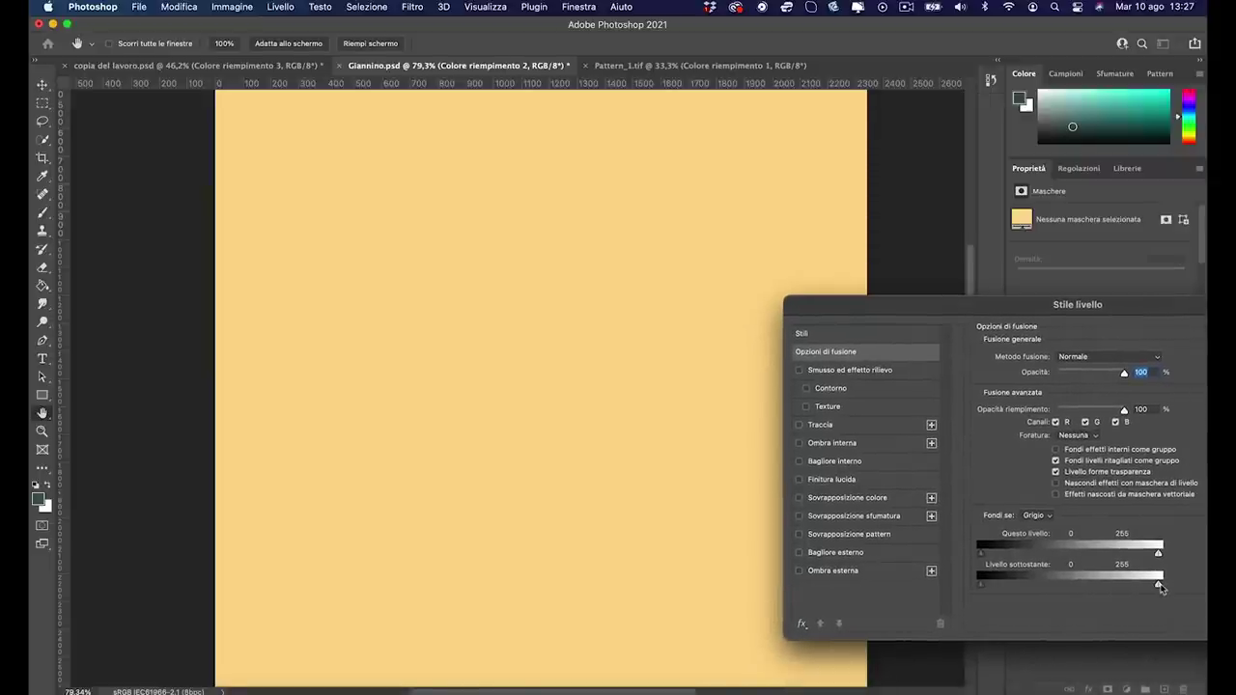
left_click_drag(1159, 586, 1001, 586)
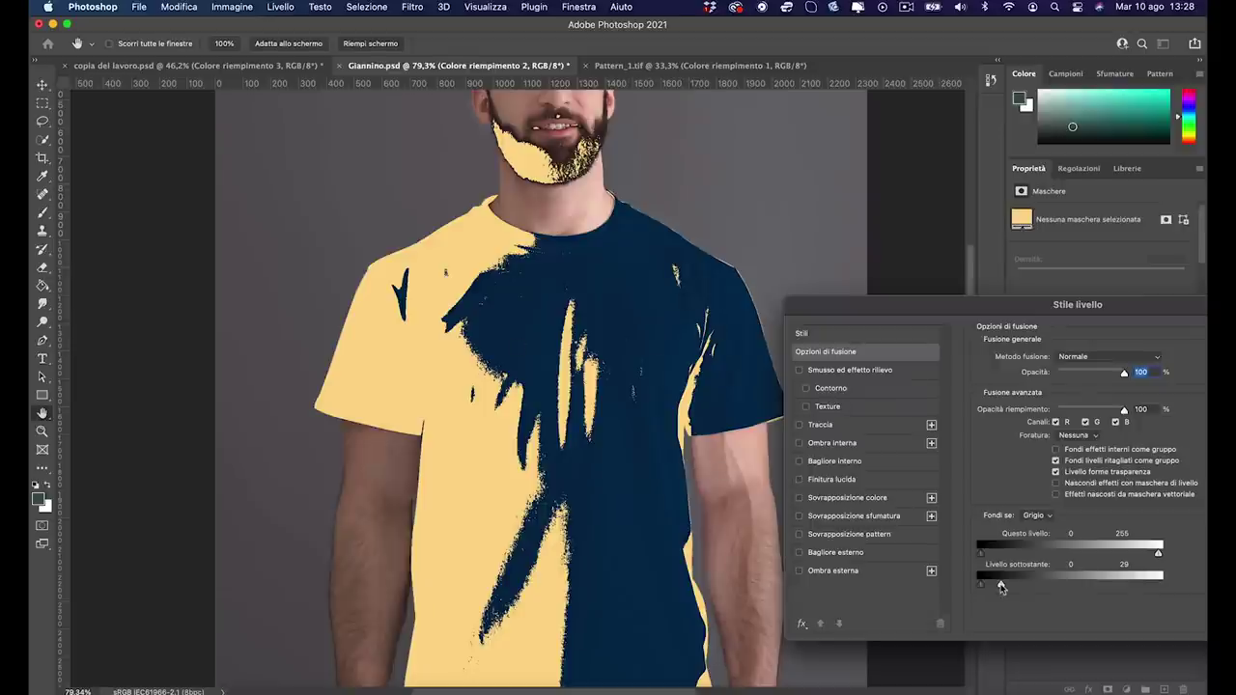
Split the Livello sottostante dark slider to about 31 / 38 for a soft transition
mouse_move(1002, 586)
left_mouse_down()
mouse_move(1198, 586)
mouse_move(978, 584)
mouse_move(1007, 587)
left_mouse_up()
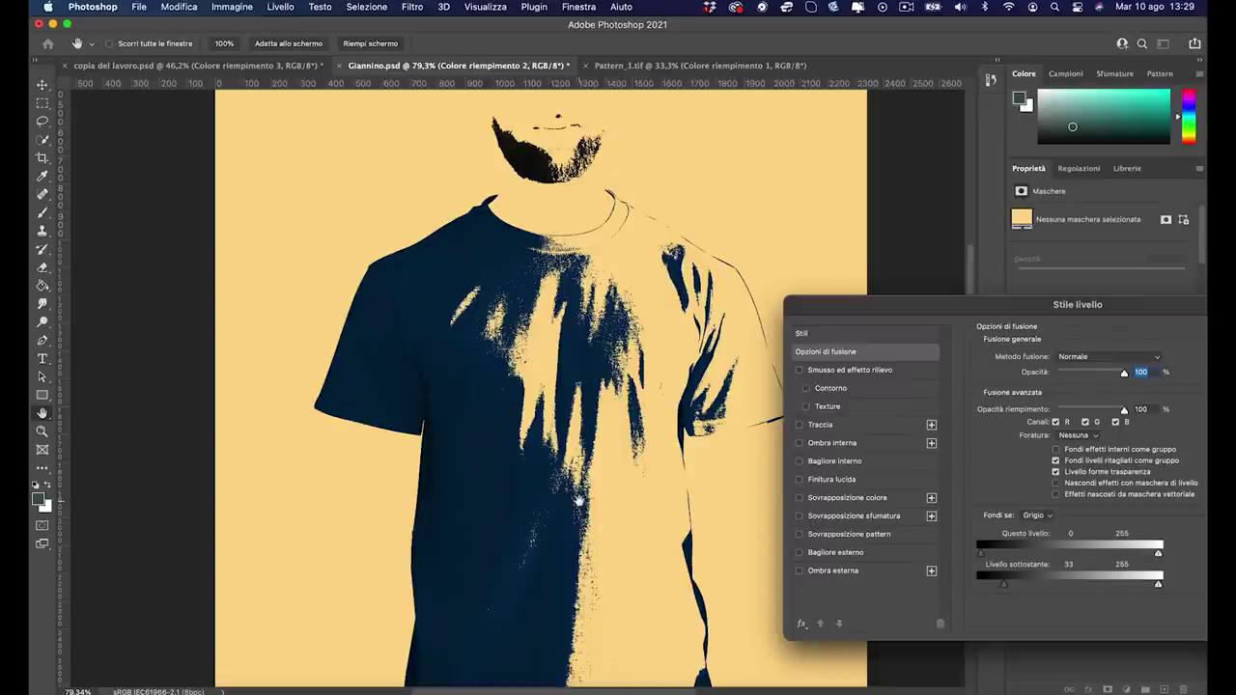
left_click_drag(1005, 585, 1003, 587)
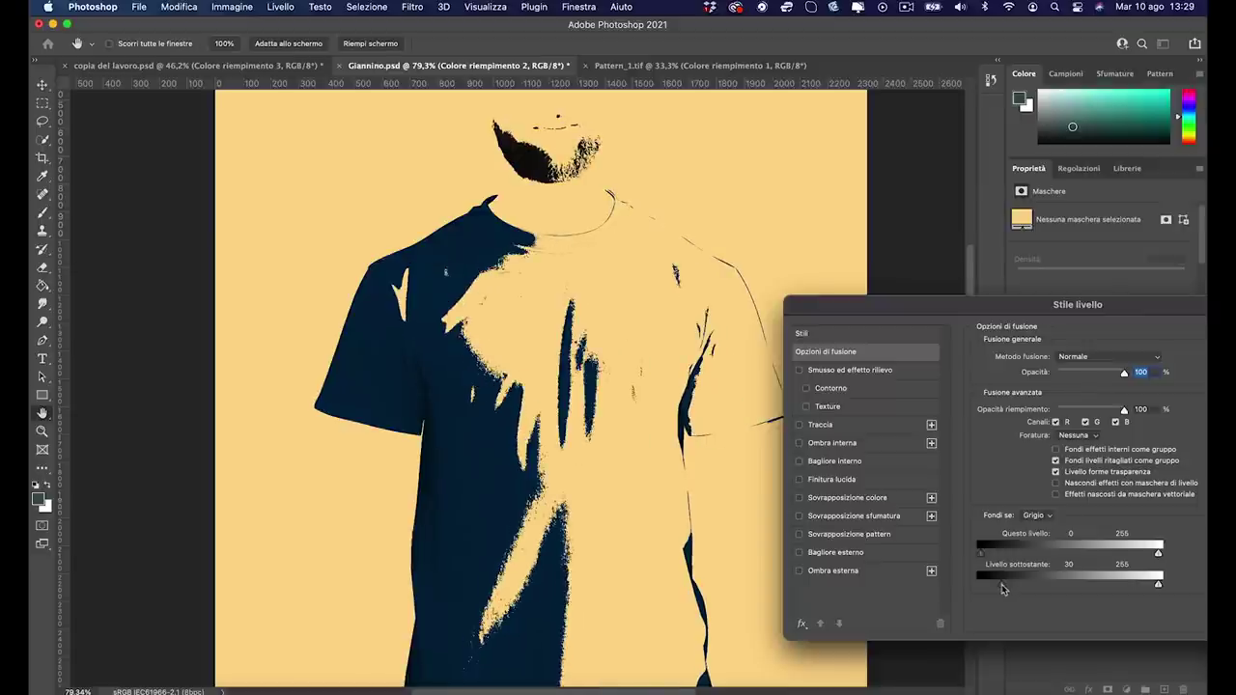
left_click_drag(1002, 587, 1003, 588)
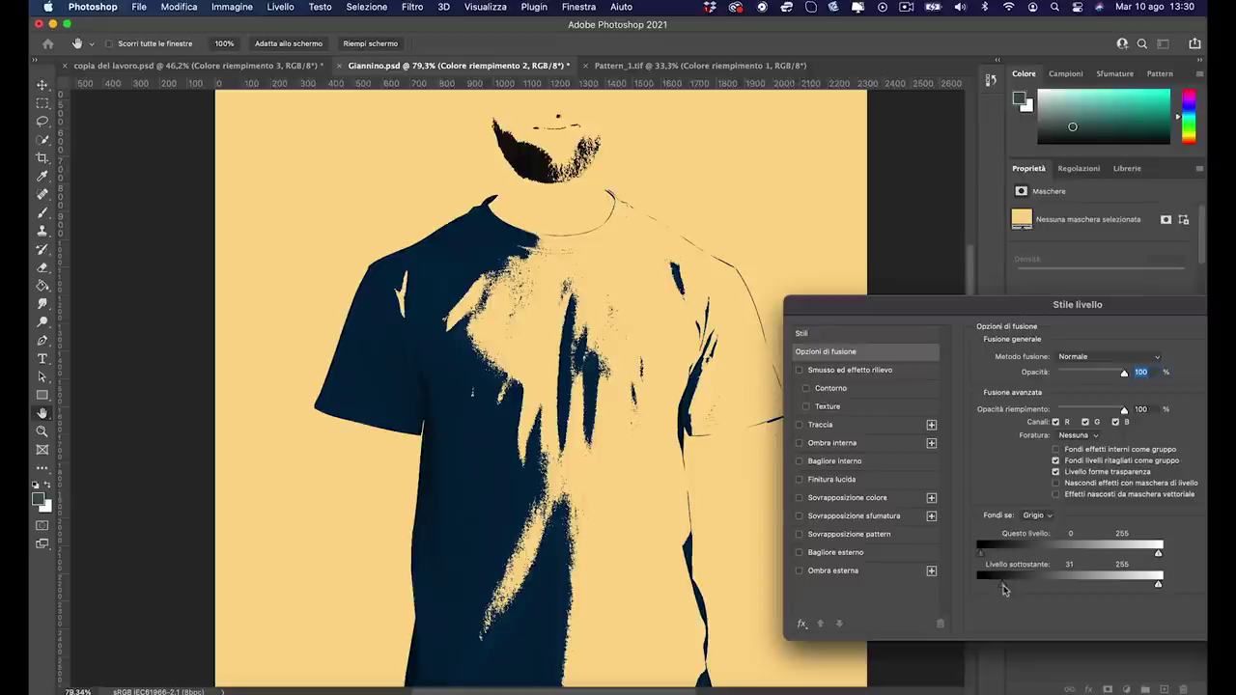
left_click_drag(1004, 588, 1004, 588)
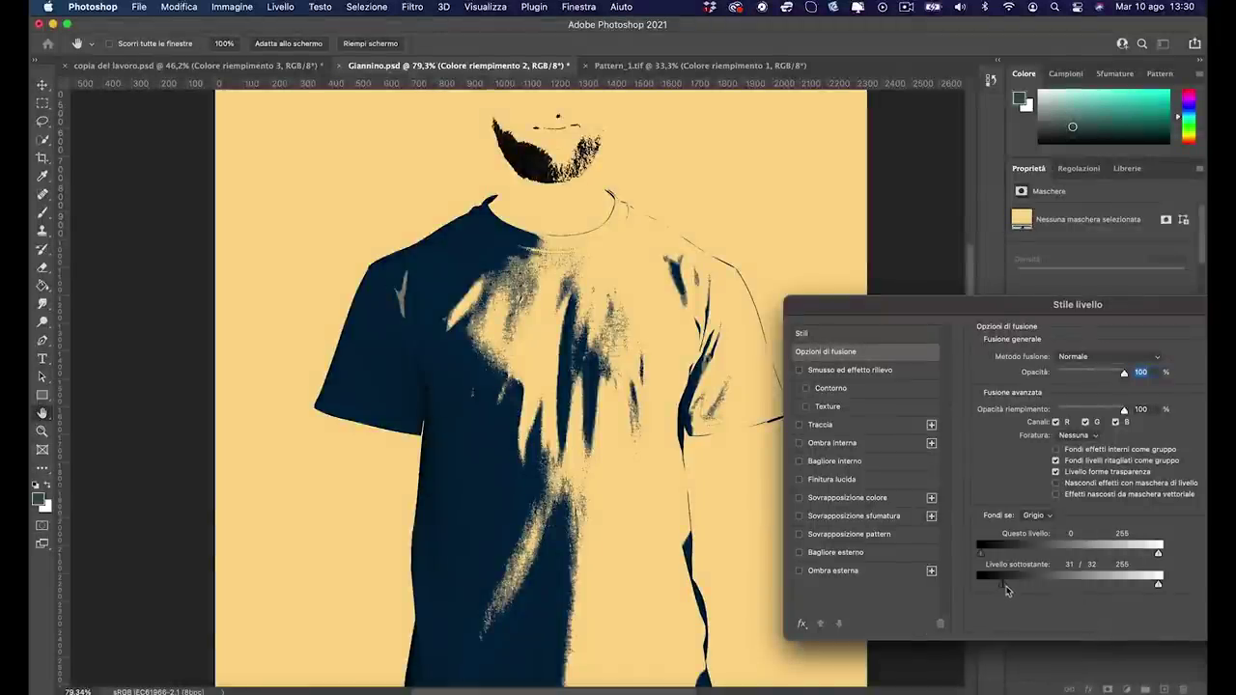
left_click_drag(1005, 589, 1008, 589)
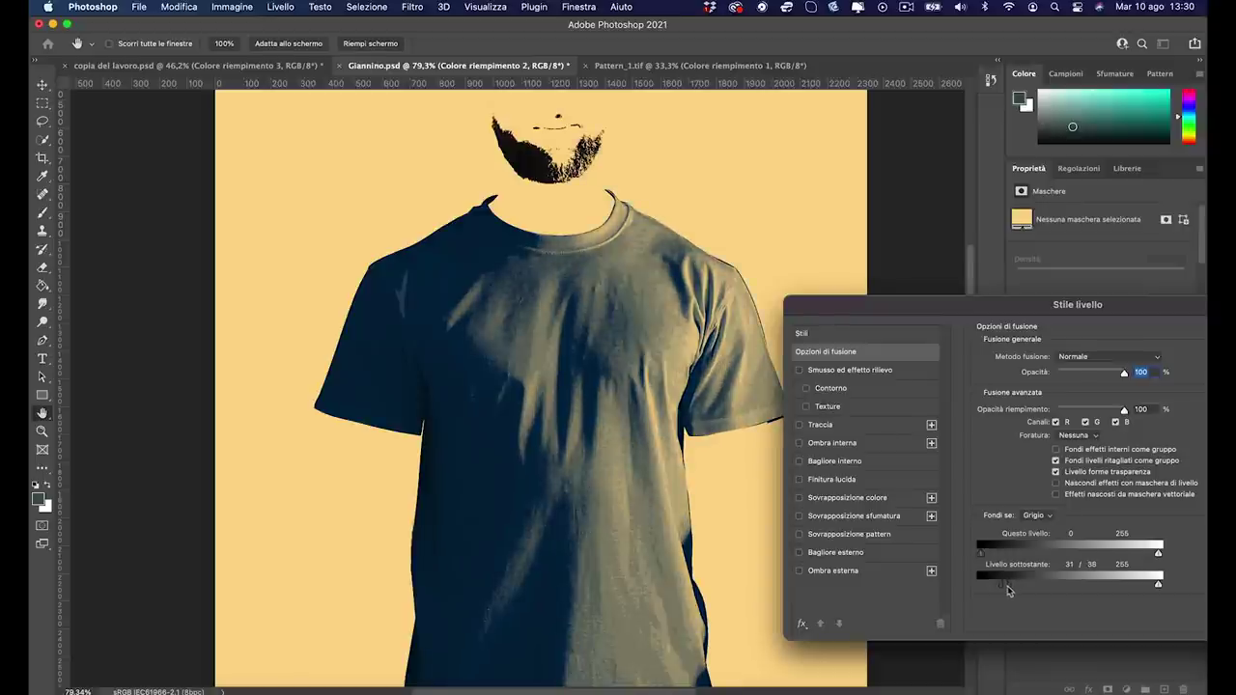
Set the underlying-layer split handles to 21 / 179 and confirm the Layer Style
left_click_drag(1008, 589, 1094, 582)
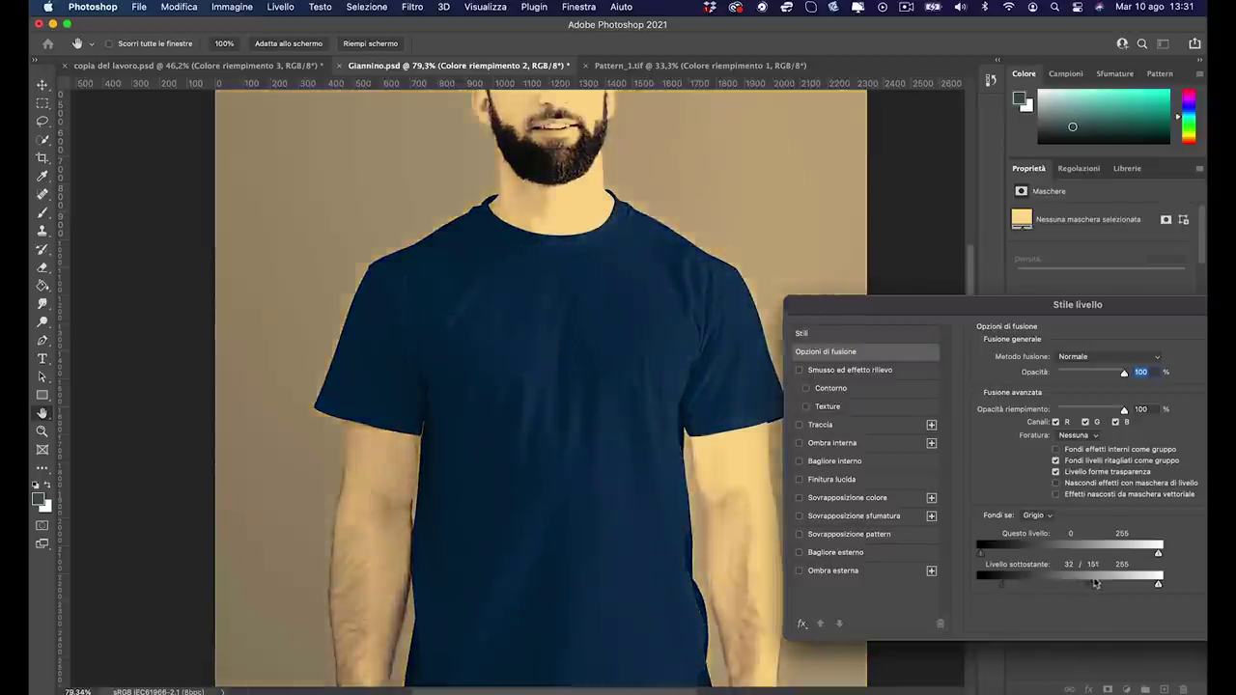
left_click_drag(1095, 582, 1108, 584)
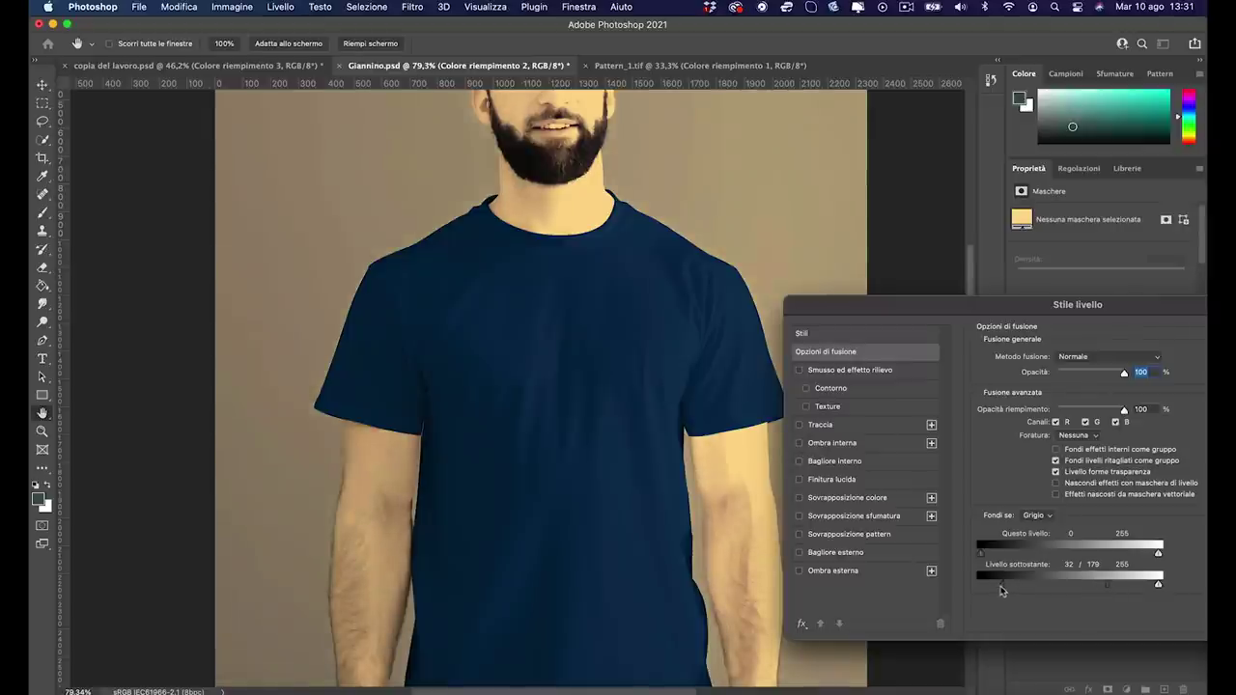
left_click_drag(1003, 590, 998, 585)
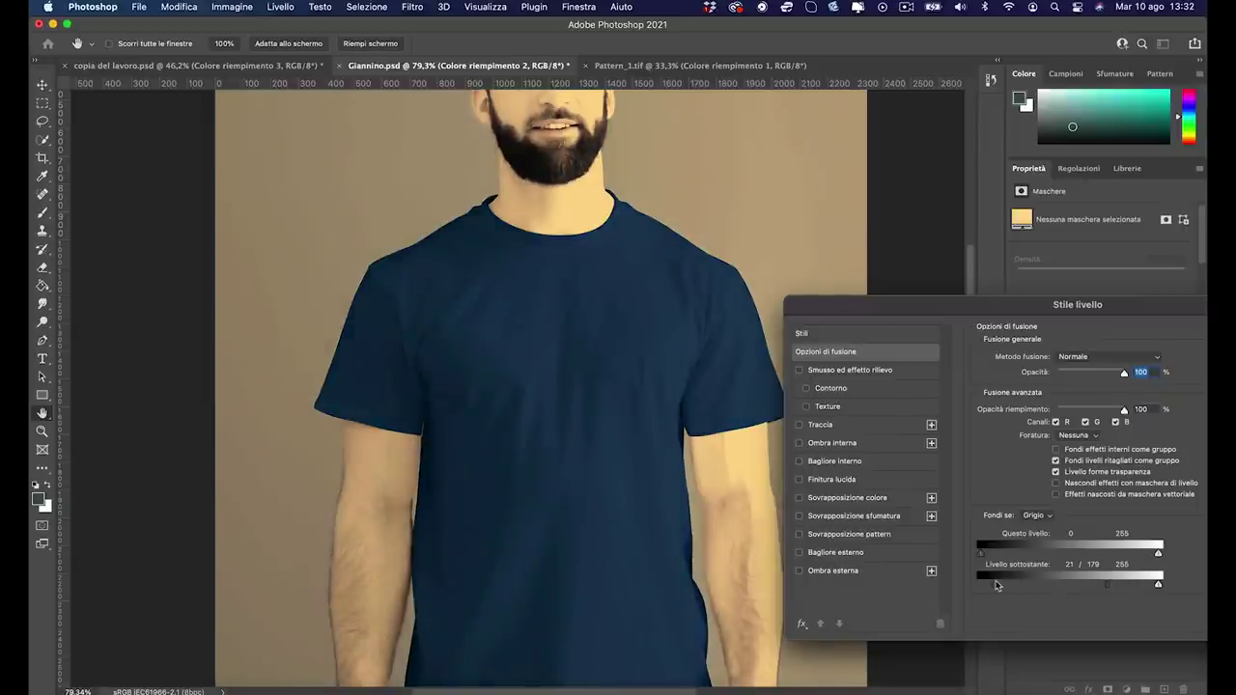
left_click_drag(1109, 308, 866, 254)
left_click(1094, 289)
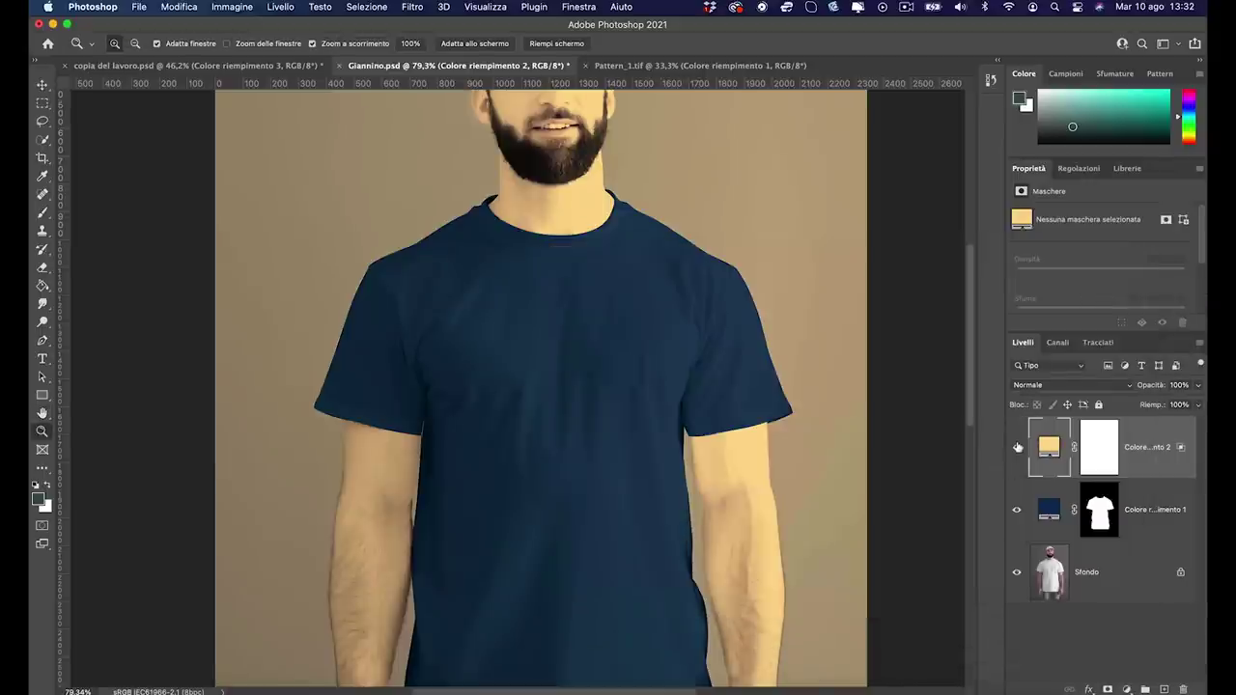
Compare the image with and without the tint, then group both colour fill layers as Gruppo 1
left_click(1017, 447)
left_click_drag(606, 426, 574, 427)
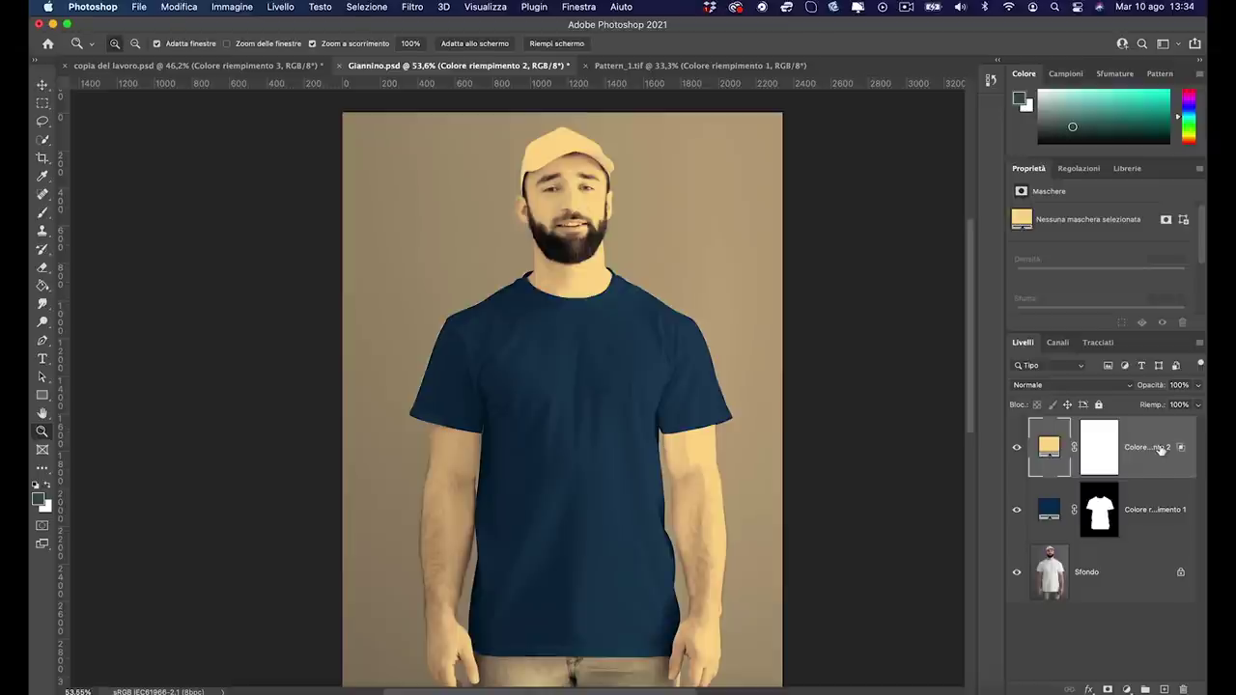
key("super+alt+a")
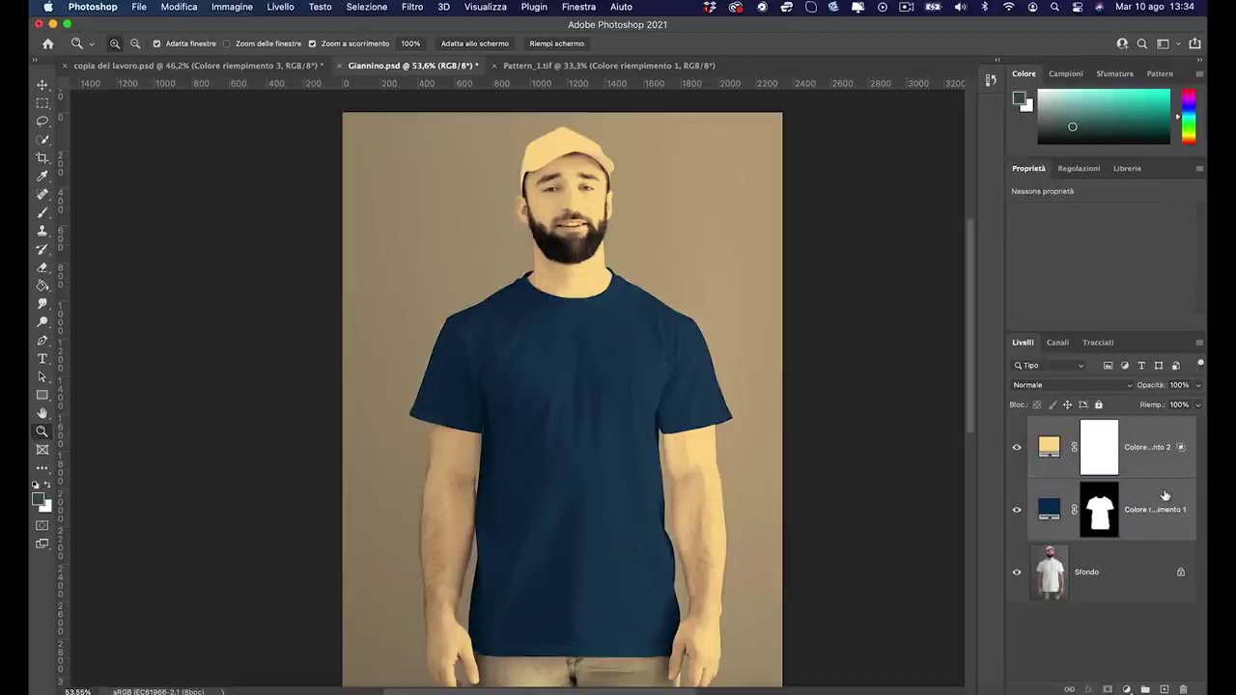
key("super+g")
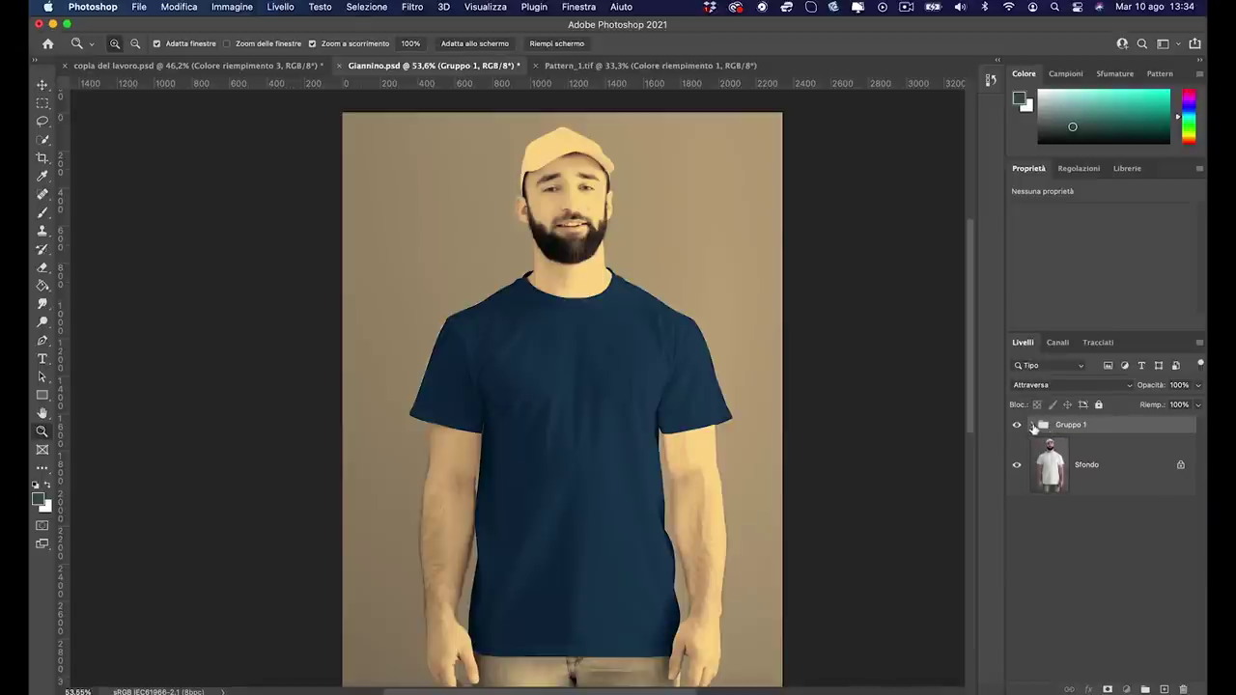
Move the T-shirt mask from the navy fill layer onto Gruppo 1
left_click(1033, 426)
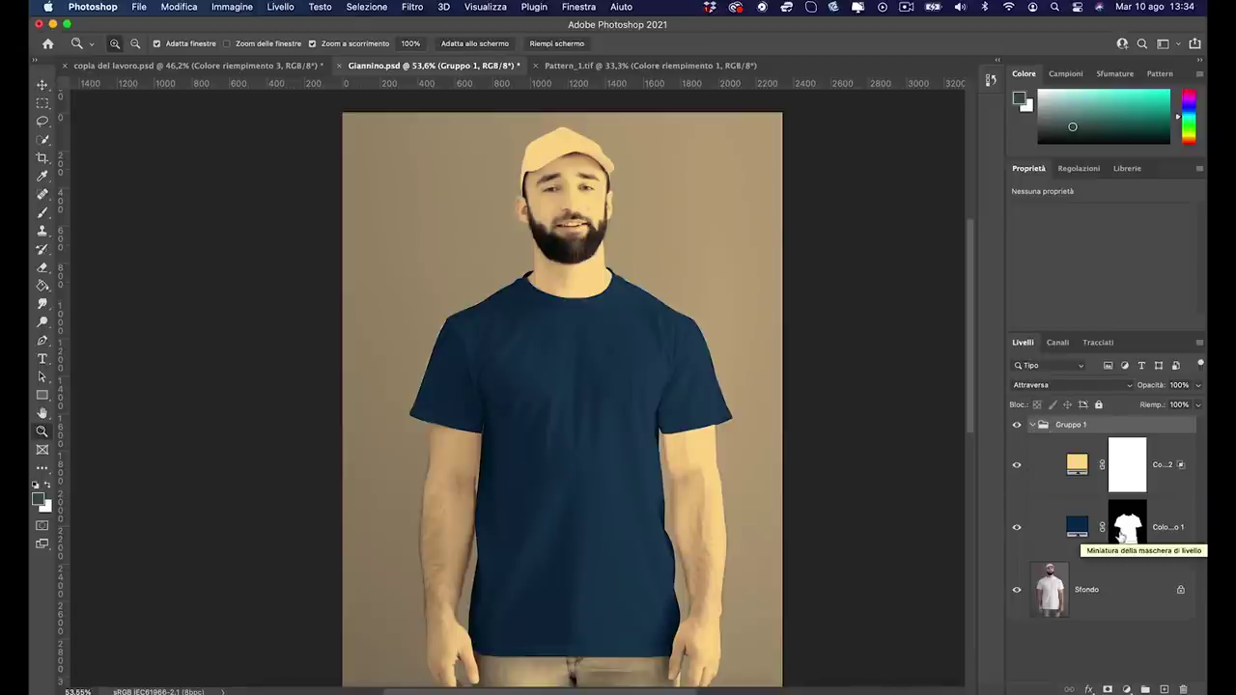
left_click(1122, 537)
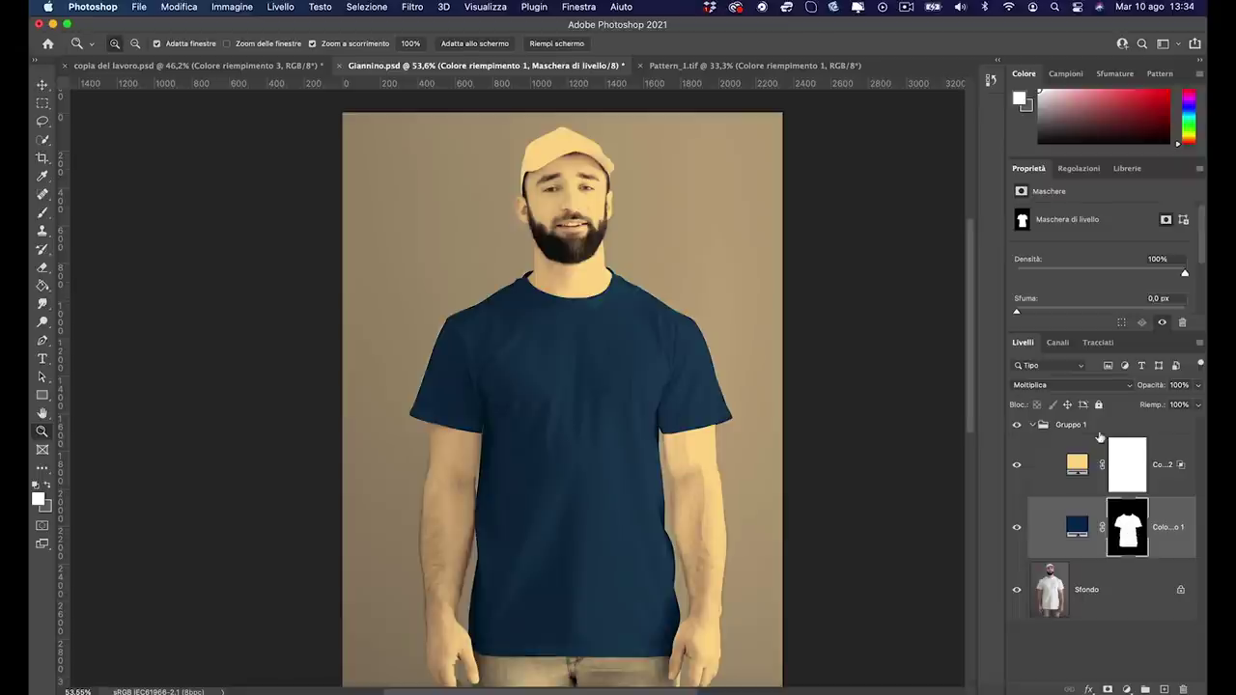
left_click(1100, 431)
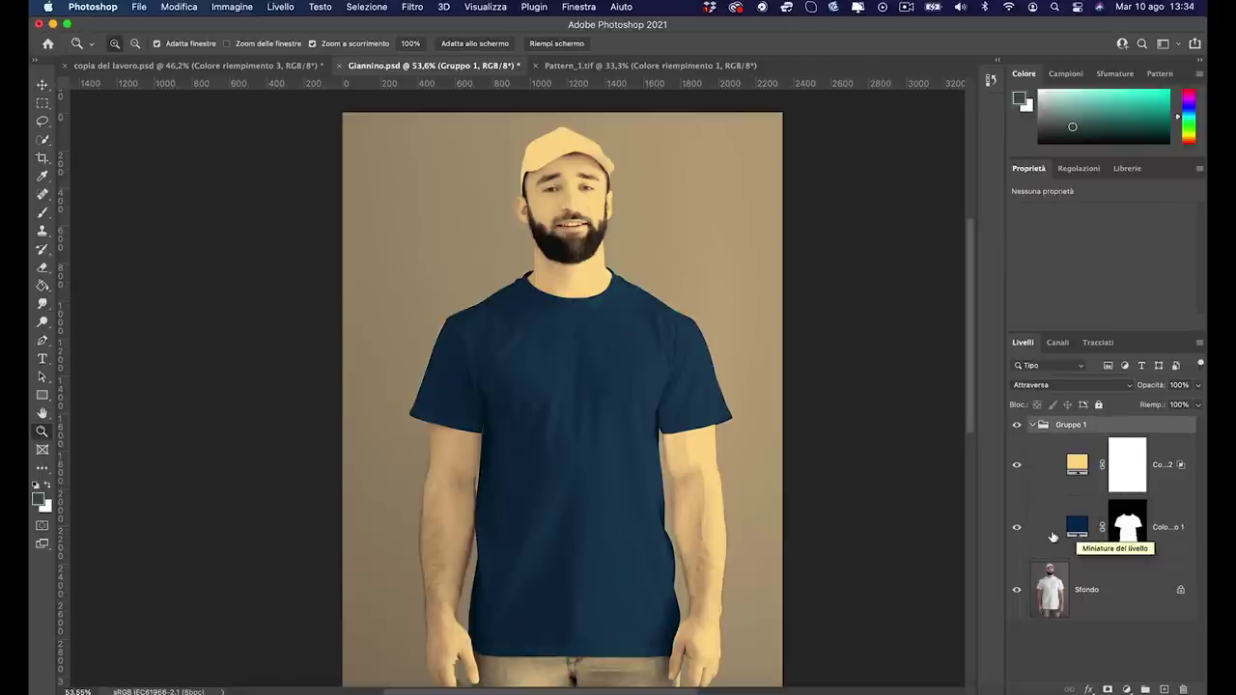
left_click_drag(1128, 539, 1106, 428)
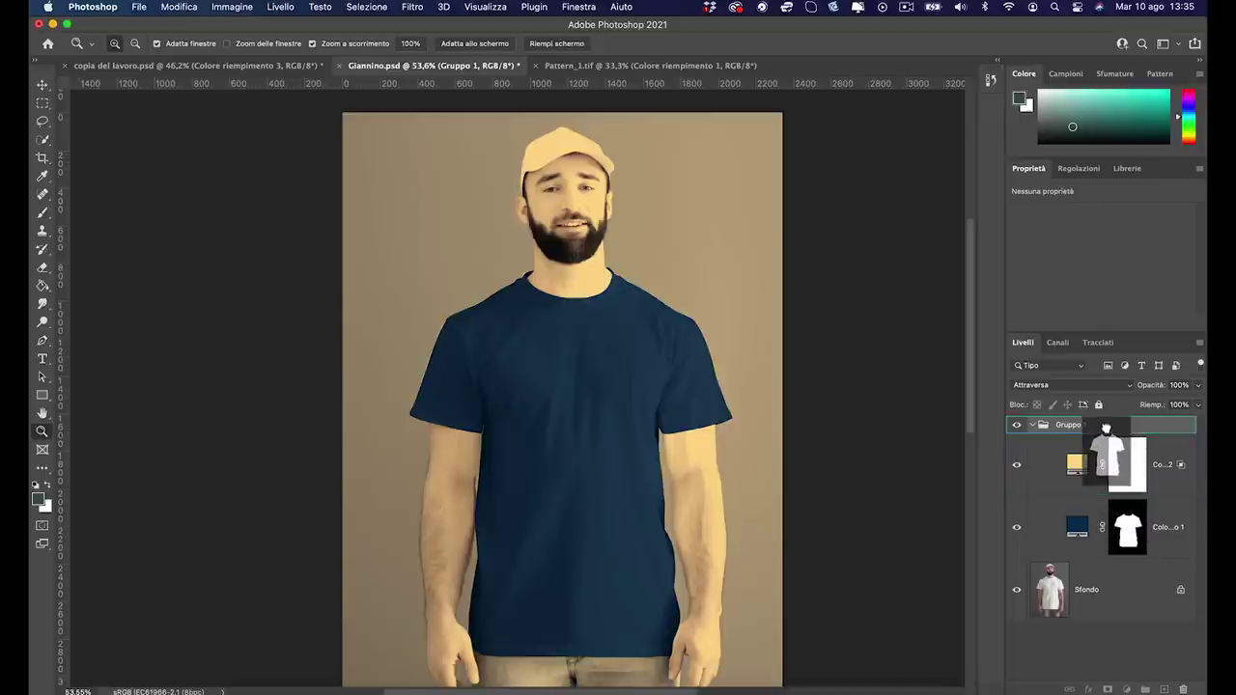
left_click_drag(1106, 428, 1107, 431)
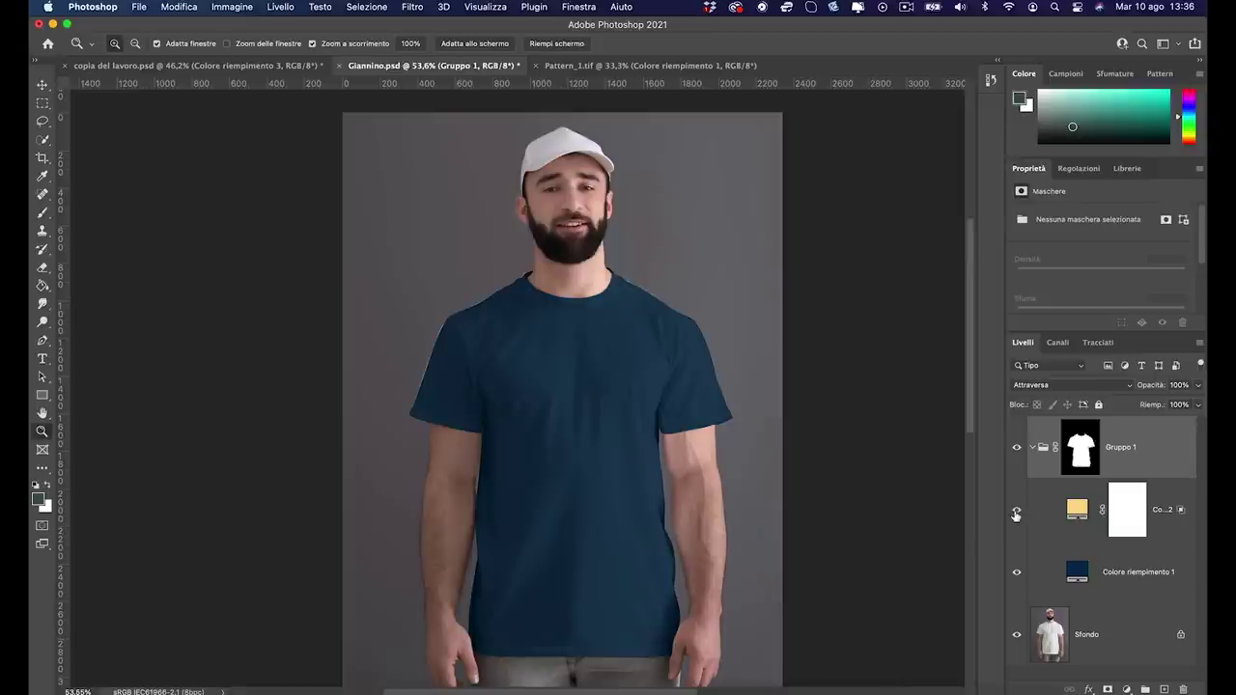
Toggle the yellow tint to compare the shirt, then select Colore riempimento 2
left_click(1016, 514)
left_click(1016, 514)
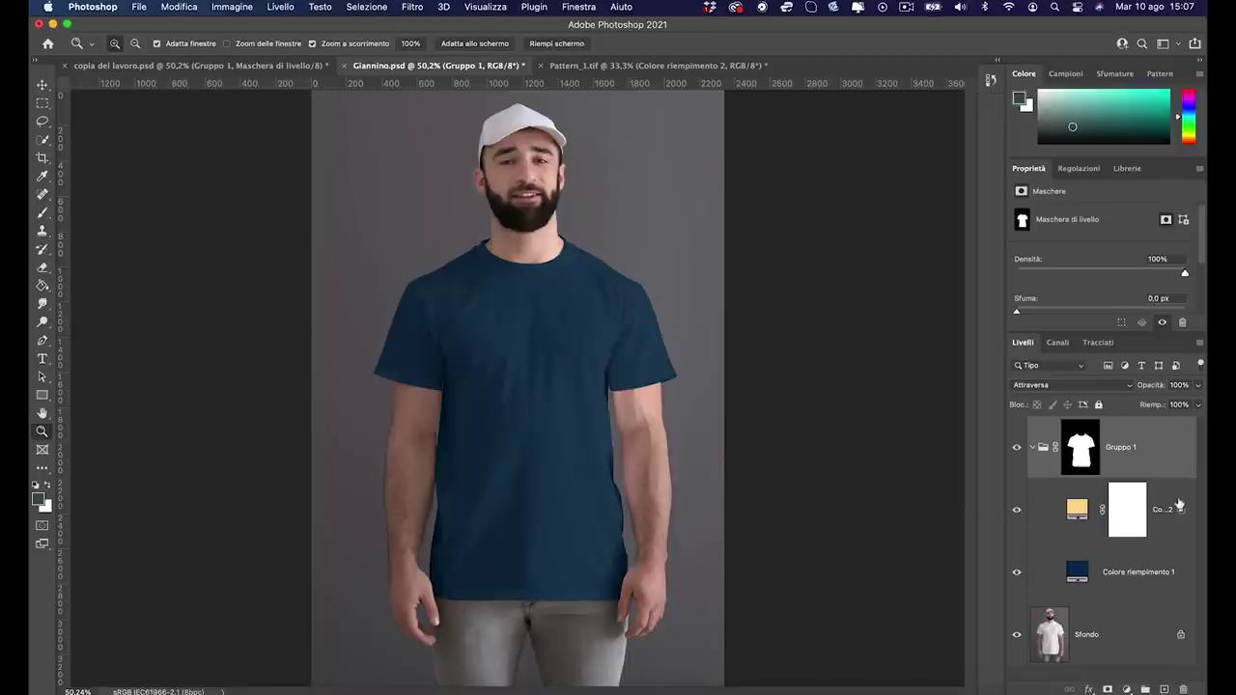
left_click(1176, 503)
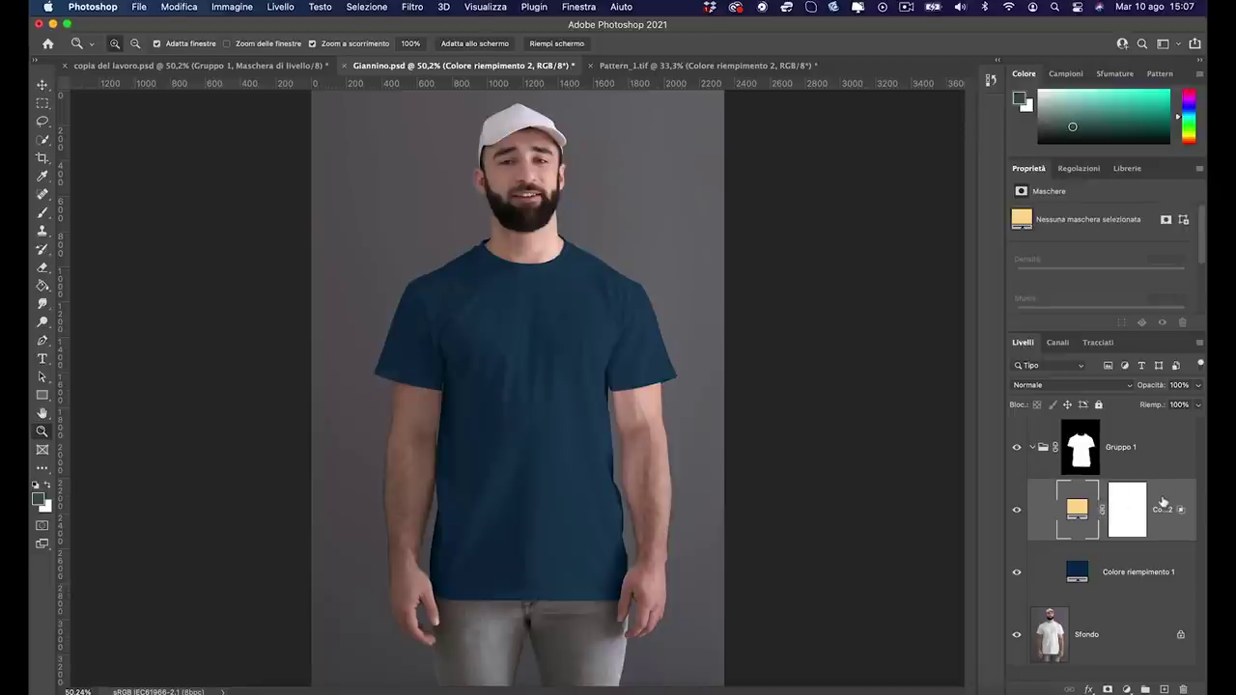
left_click(1126, 689)
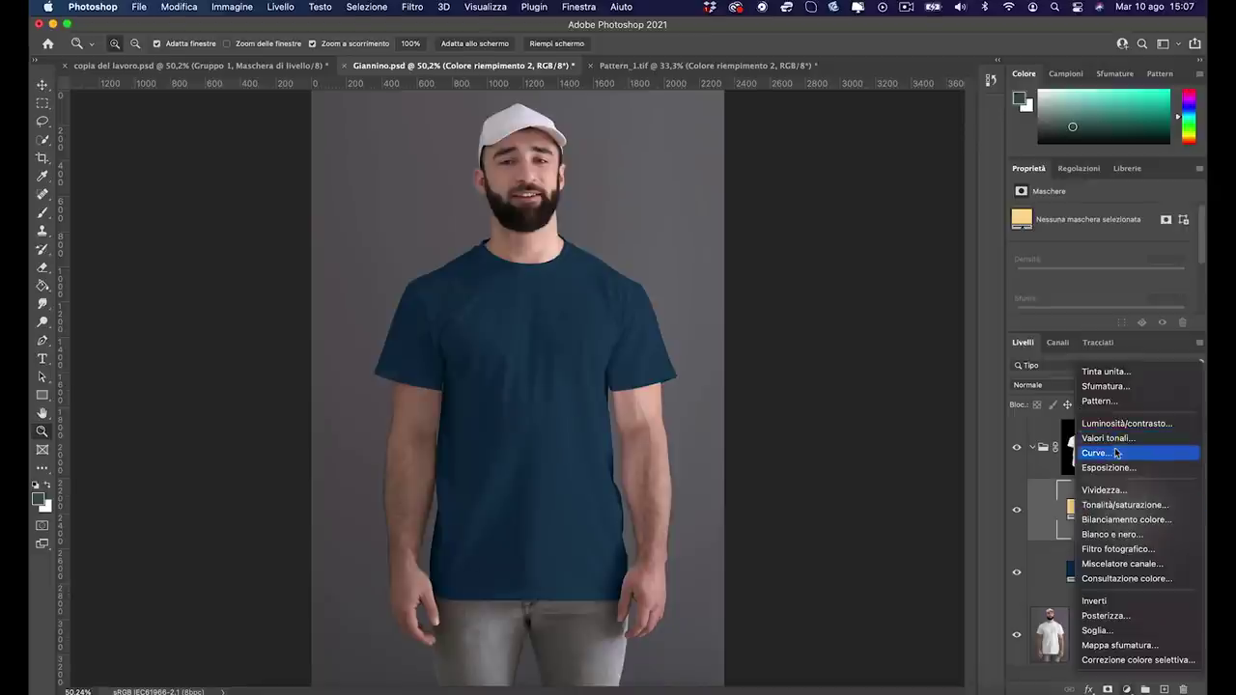
Add a Curves layer raising input 101 to output 182 for a lighter blue shirt
left_click(1115, 453)
left_click_drag(1059, 330, 1059, 439)
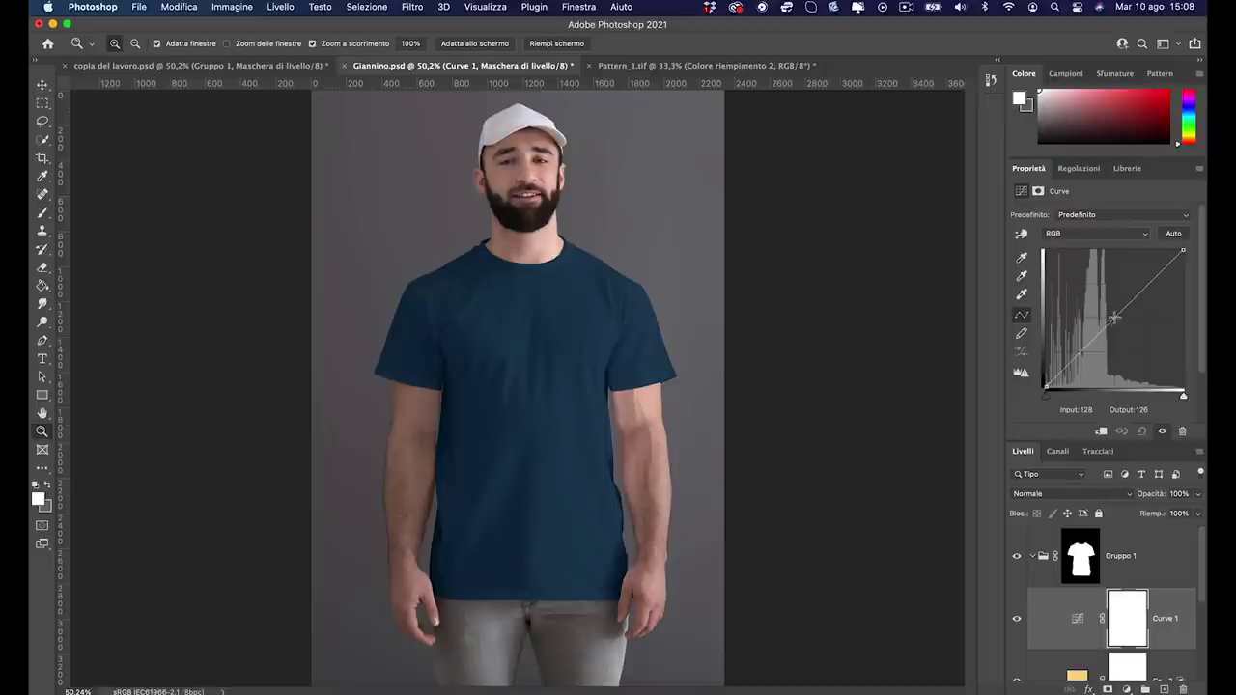
left_click_drag(1115, 316, 1101, 287)
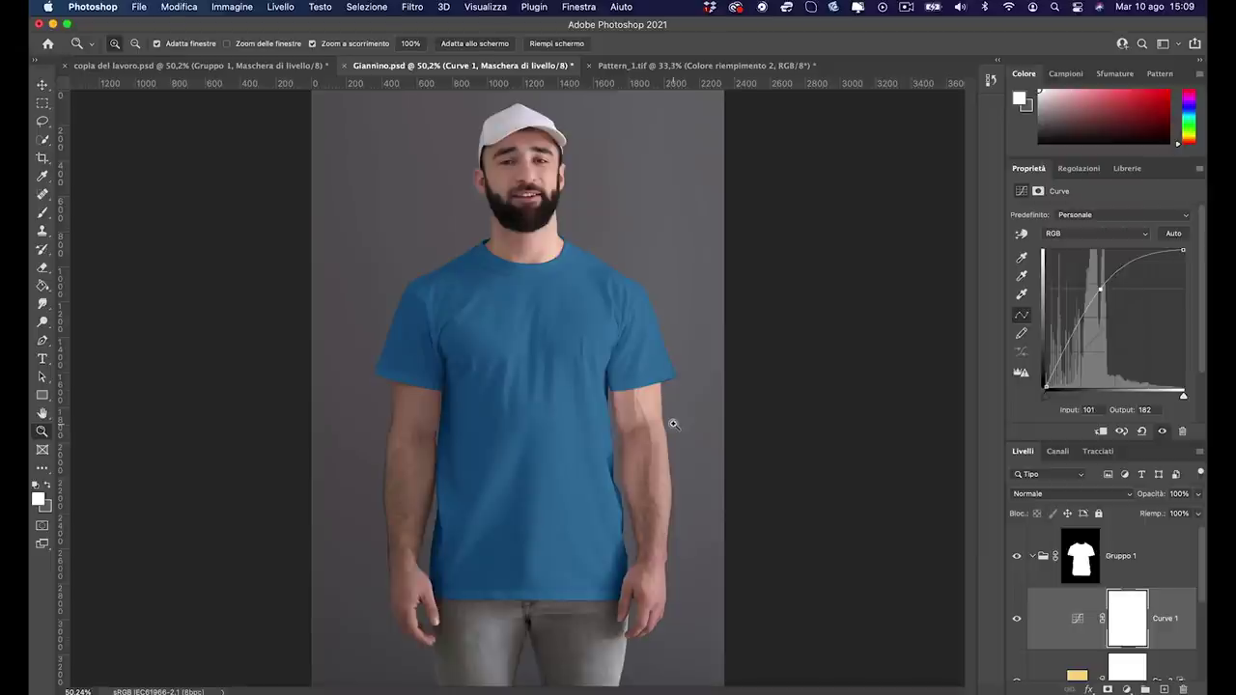
In Curve 1's blending options, split the Livello sottostante black slider to 16/98 to keep shadows dark
double_click(1176, 635)
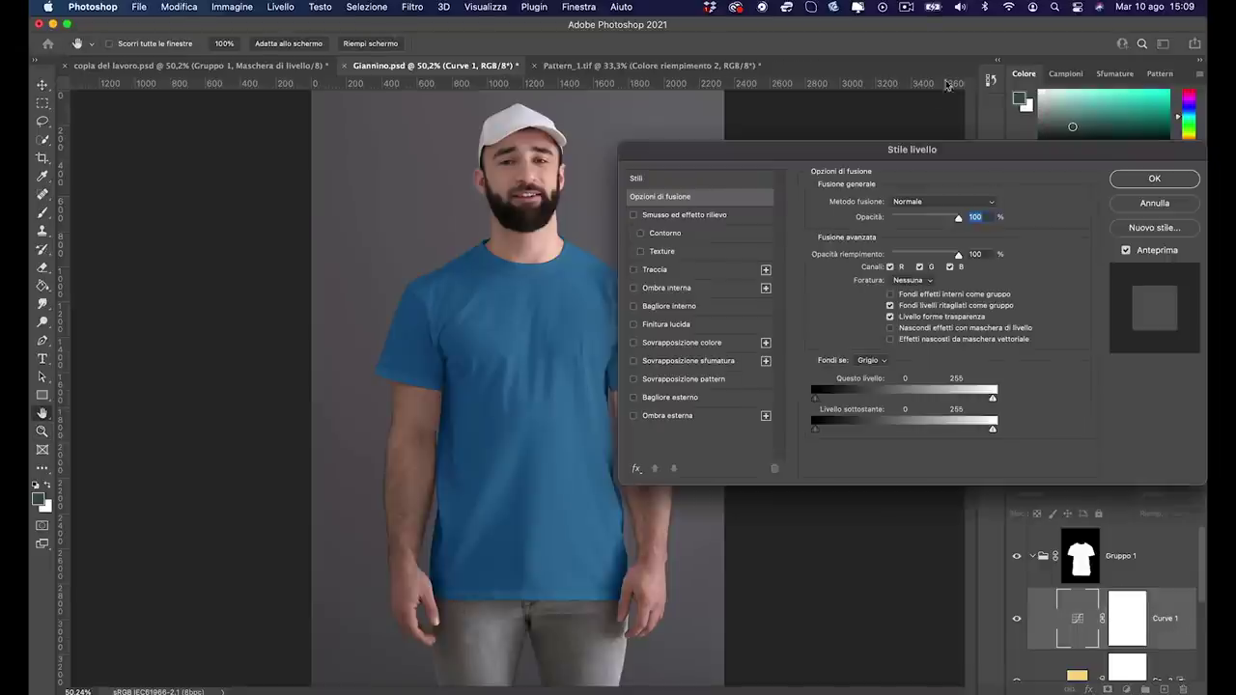
left_click_drag(908, 155, 1027, 302)
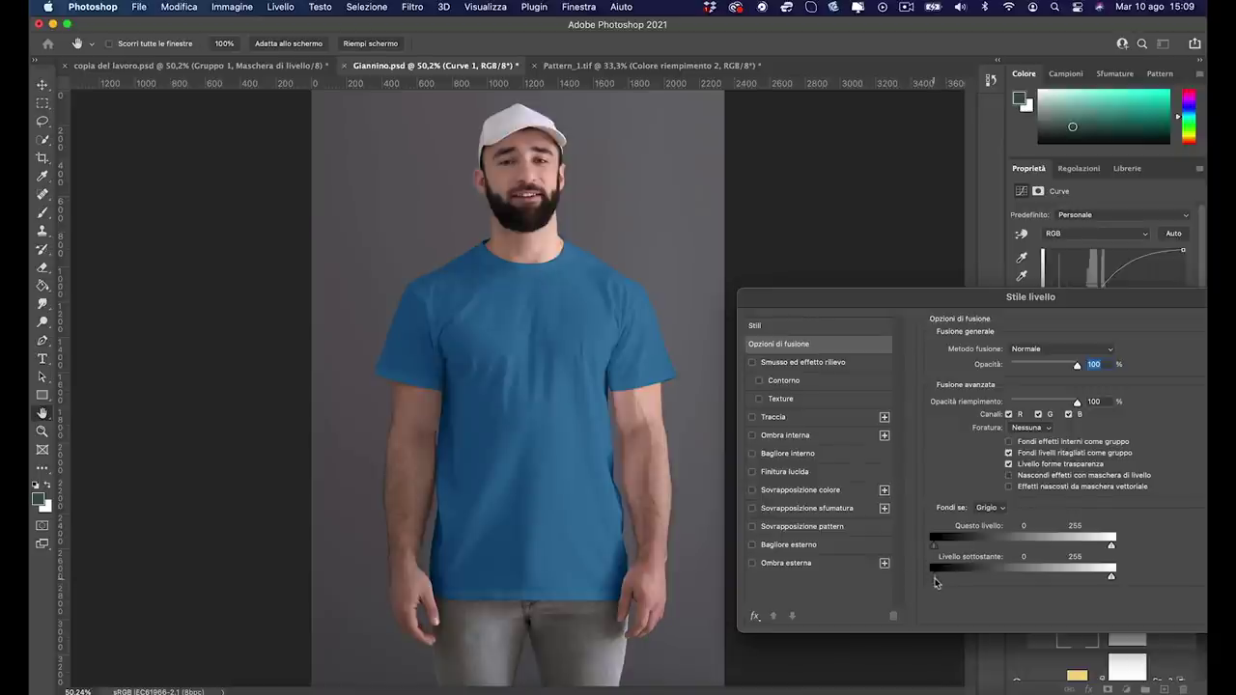
left_click_drag(943, 576, 959, 581)
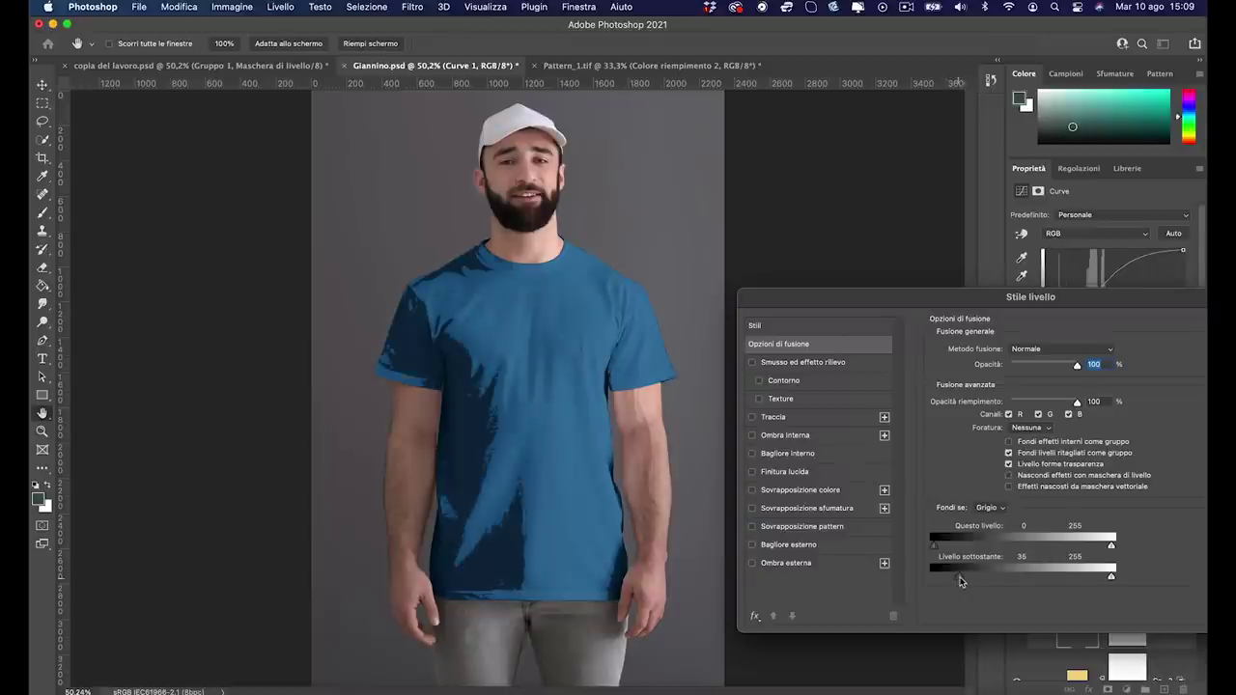
left_click_drag(959, 581, 956, 582)
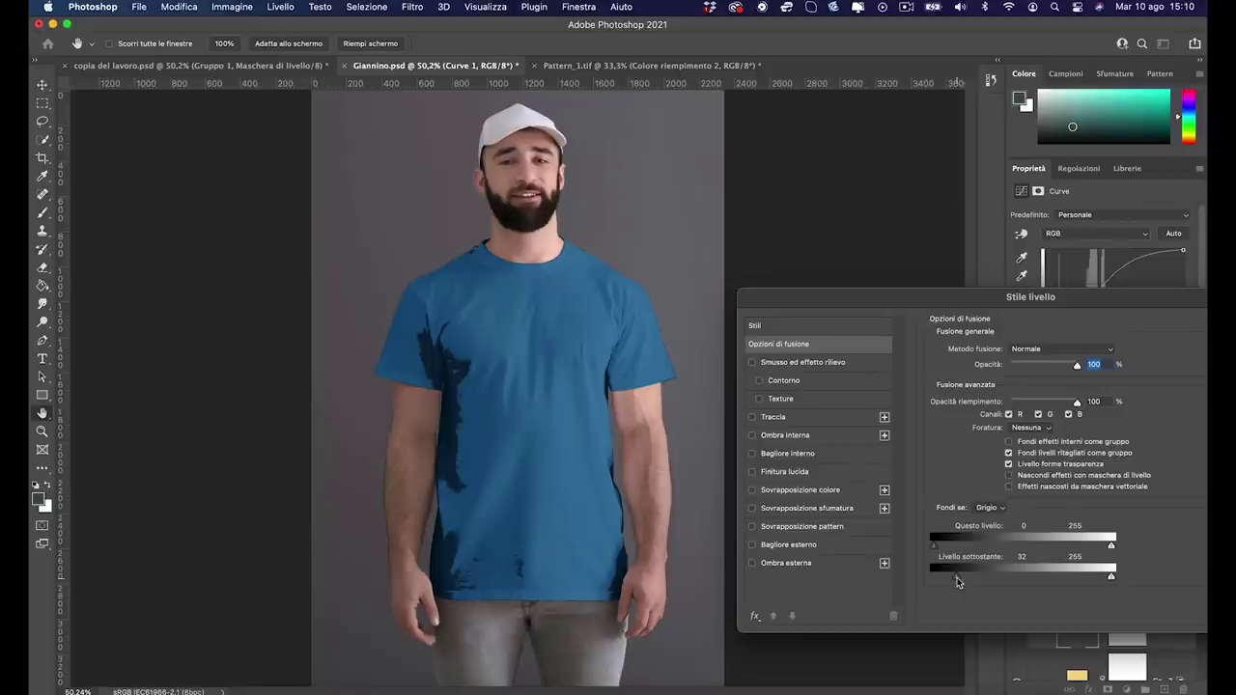
left_click_drag(957, 581, 971, 581)
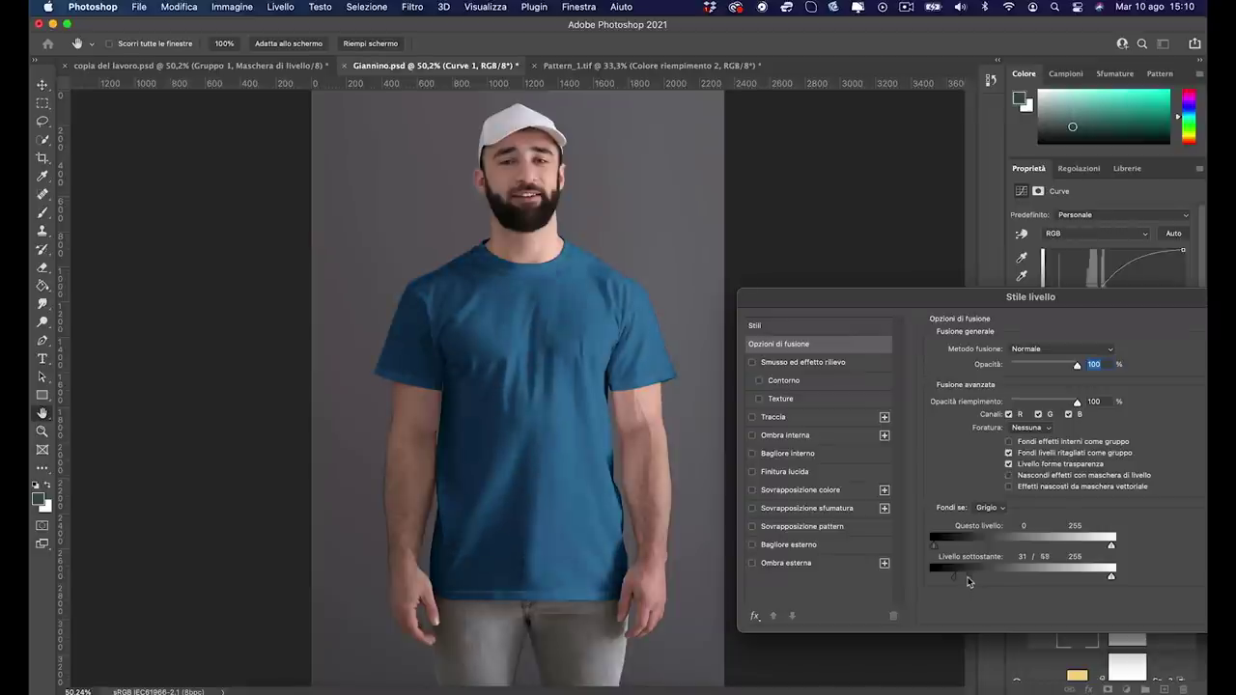
left_click_drag(972, 581, 974, 580)
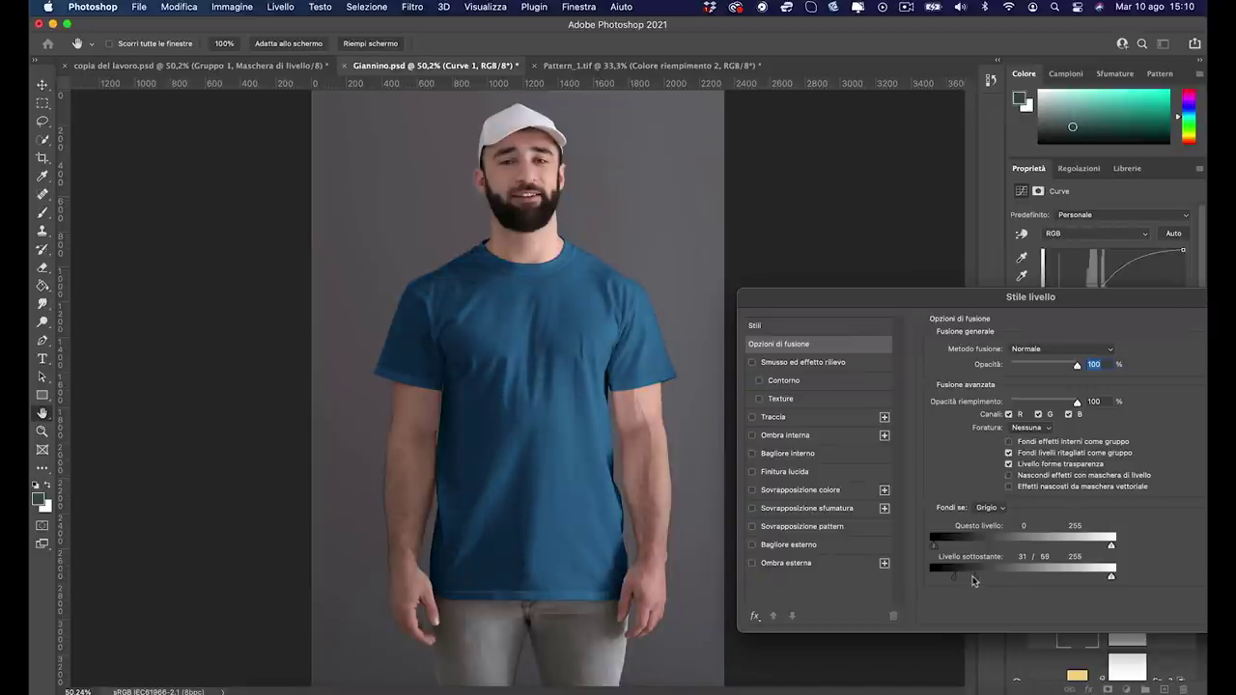
mouse_move(974, 580)
left_mouse_down()
mouse_move(1071, 576)
mouse_move(975, 579)
mouse_move(997, 578)
left_mouse_up()
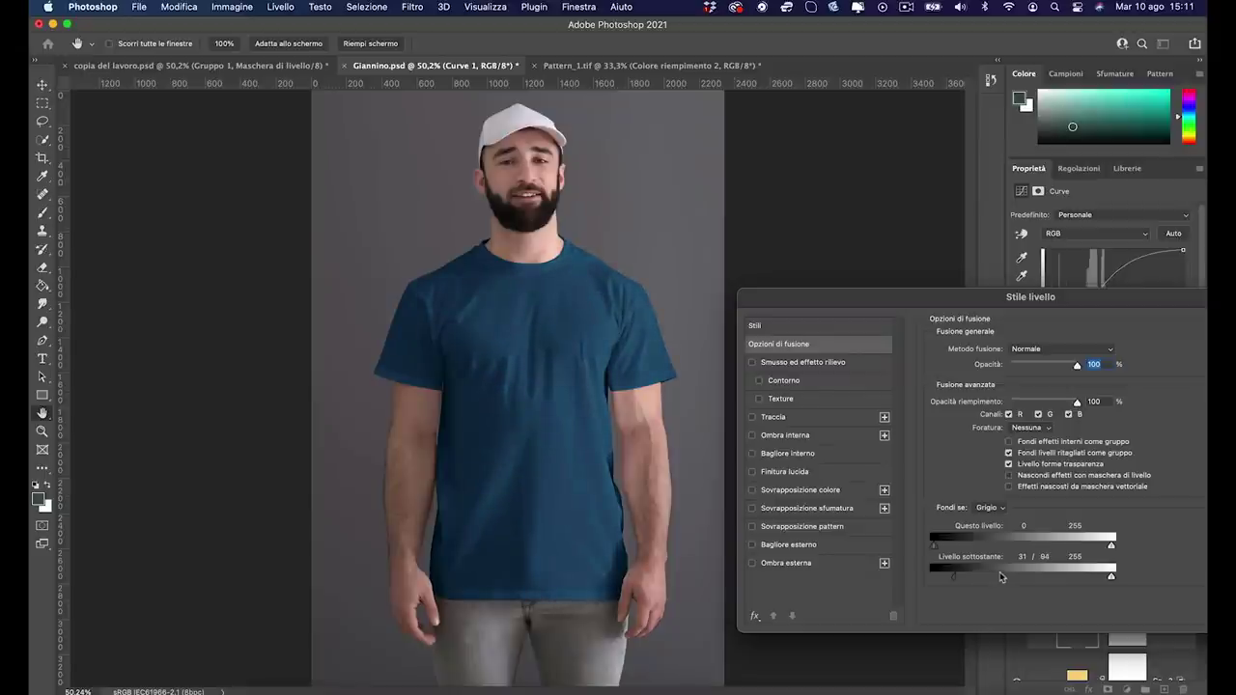
left_click_drag(1001, 575, 1003, 577)
left_click_drag(953, 581, 946, 583)
Apply Curve 1's blending options and show the Curves brightening on the shirt
left_click_drag(966, 297, 805, 257)
left_click(1112, 296)
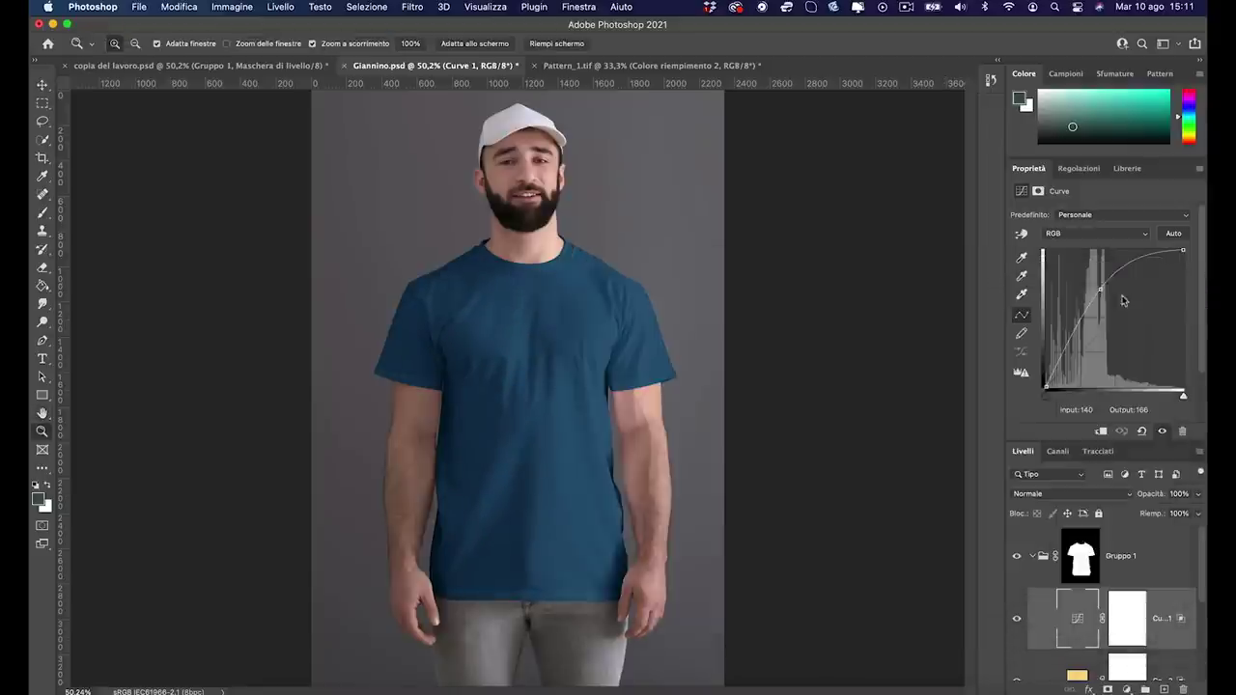
left_click(1017, 623)
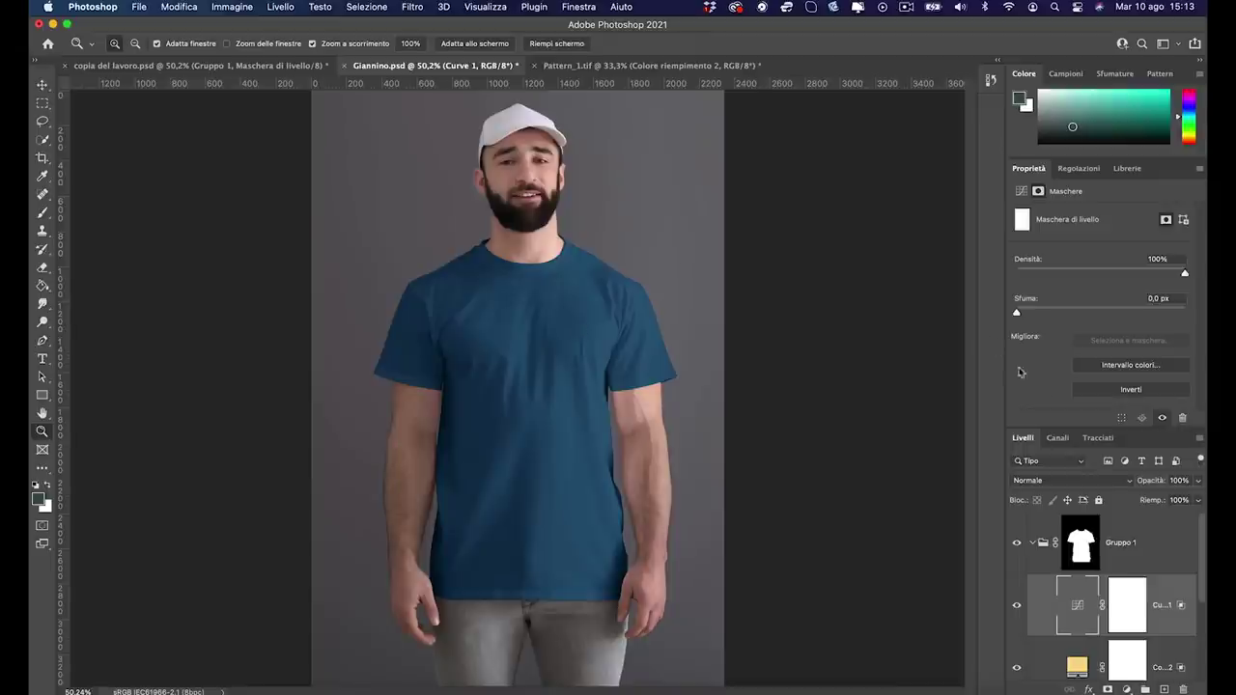
Group Curve 1 and both colour fill layers into a subgroup named 'Colore'
left_click_drag(1051, 426, 1051, 337)
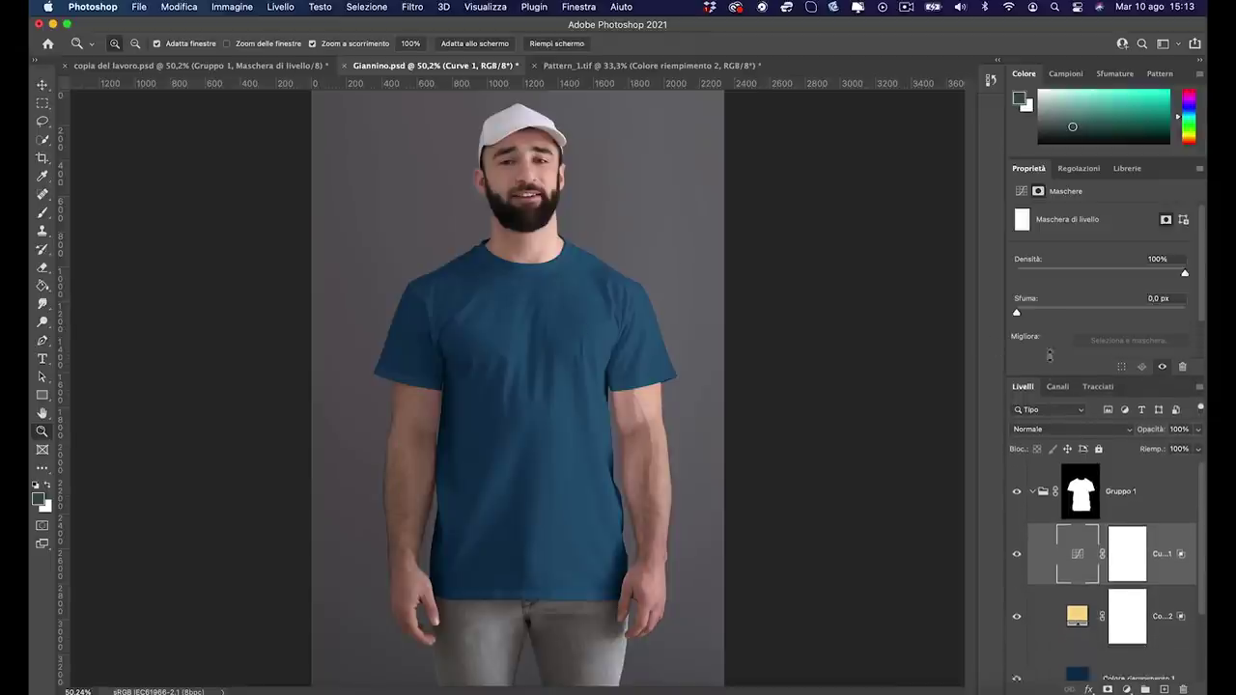
left_click(1153, 528)
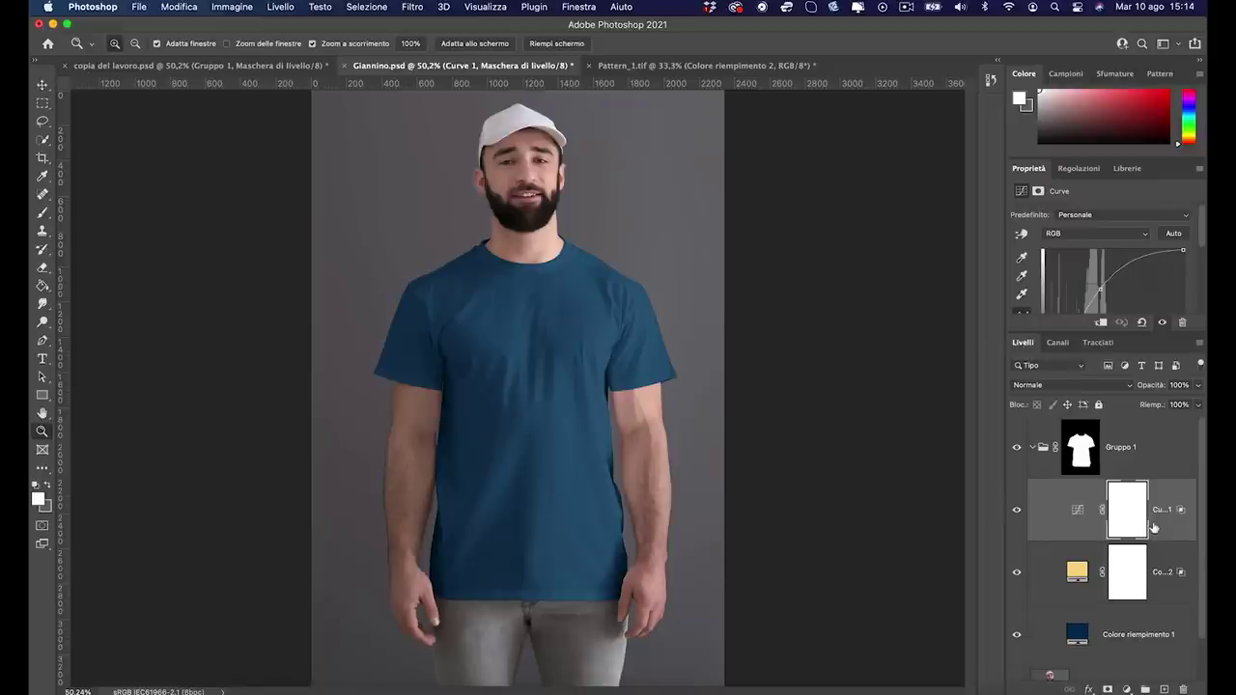
left_click(1172, 555, "shift")
left_click(1155, 630, "shift")
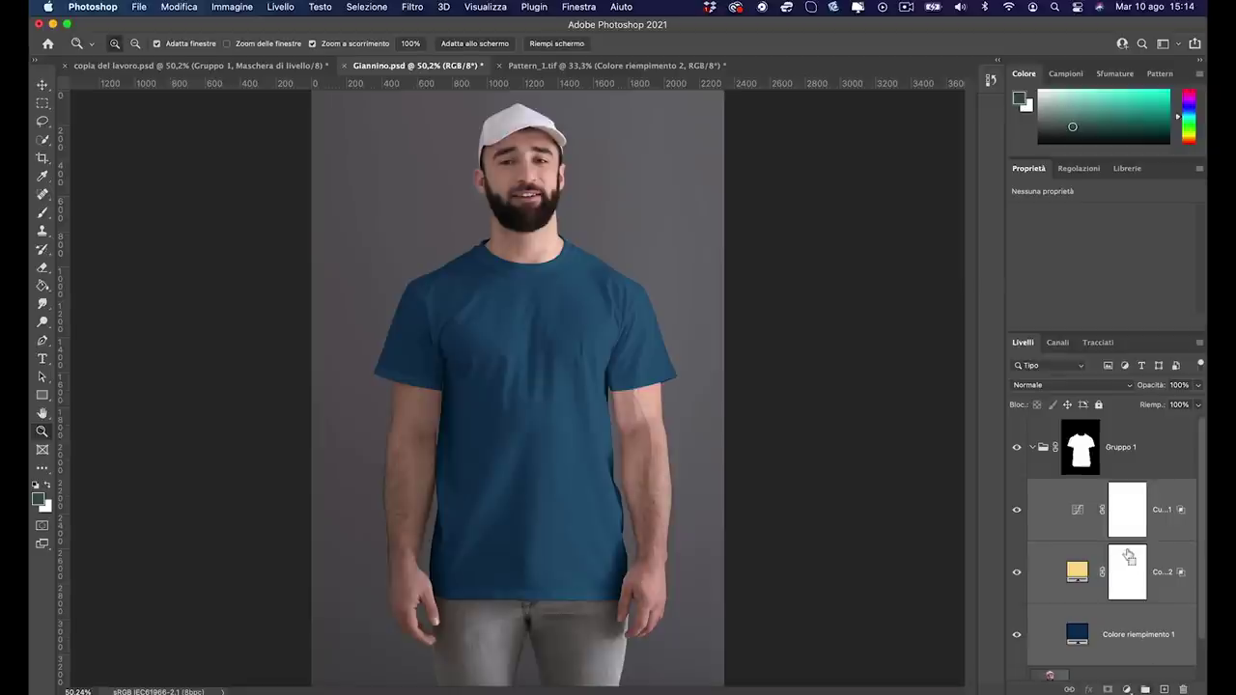
key("super+g")
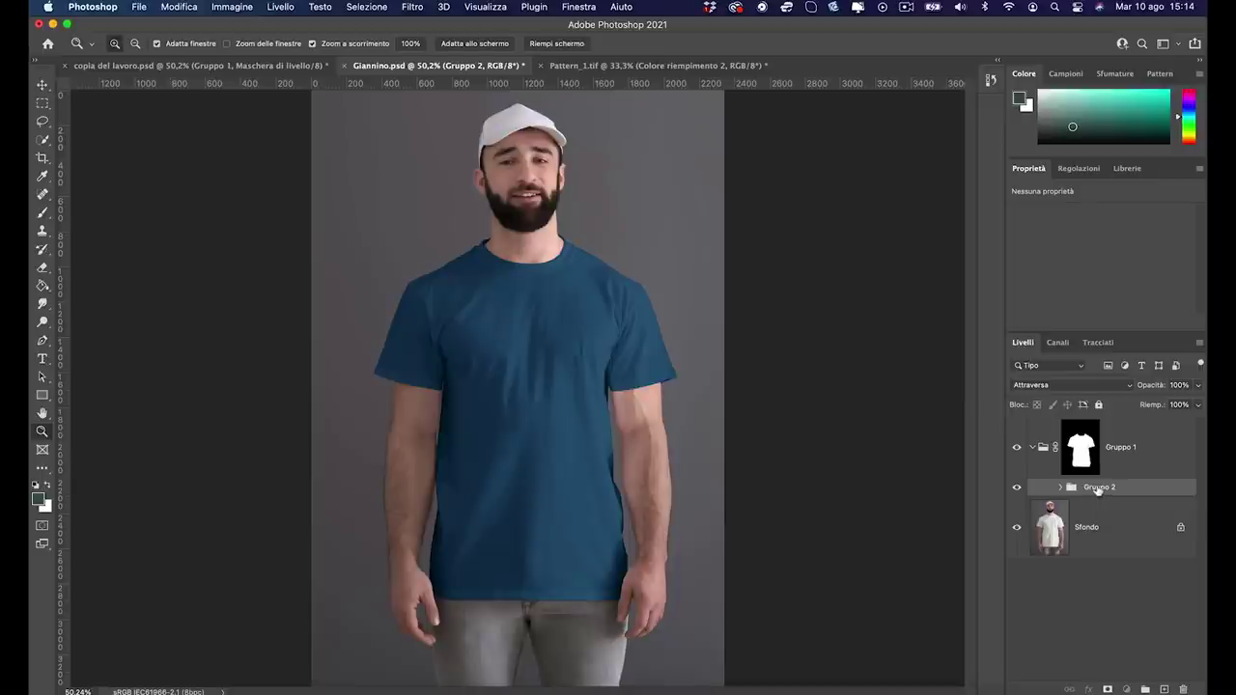
double_click(1098, 488)
type("Colore")
key("Return")
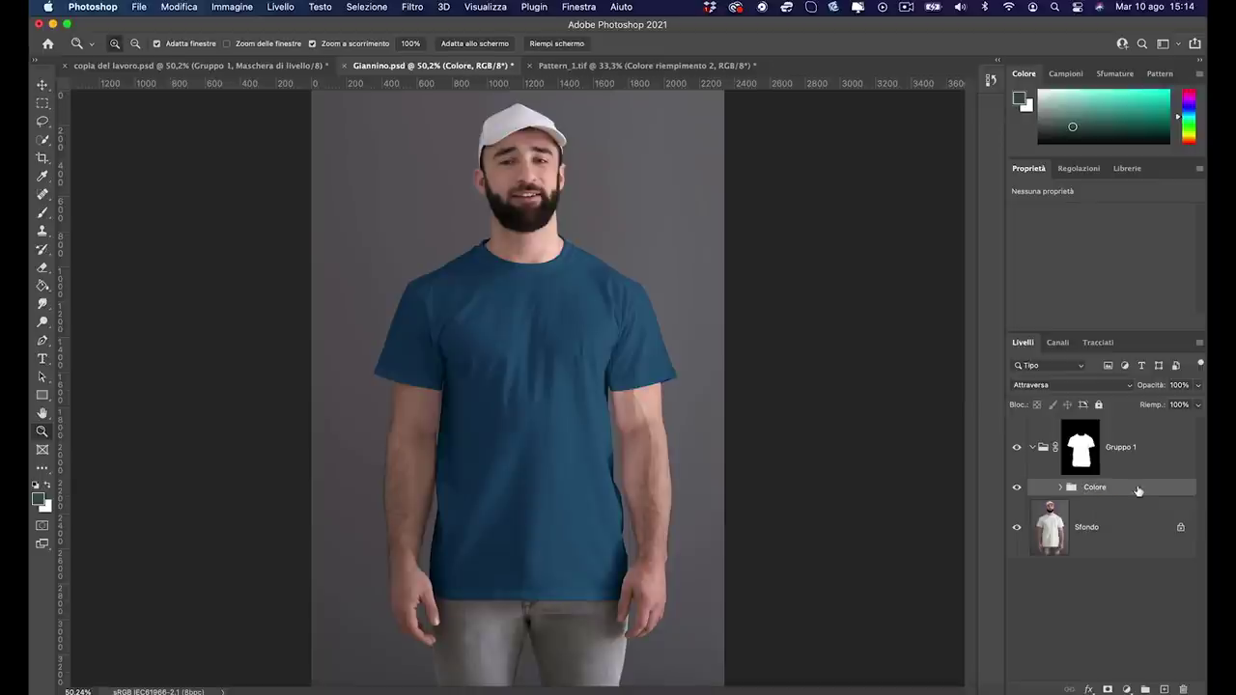
Add a Pattern Fill layer using the Disegnino damask pattern
left_click(1127, 690)
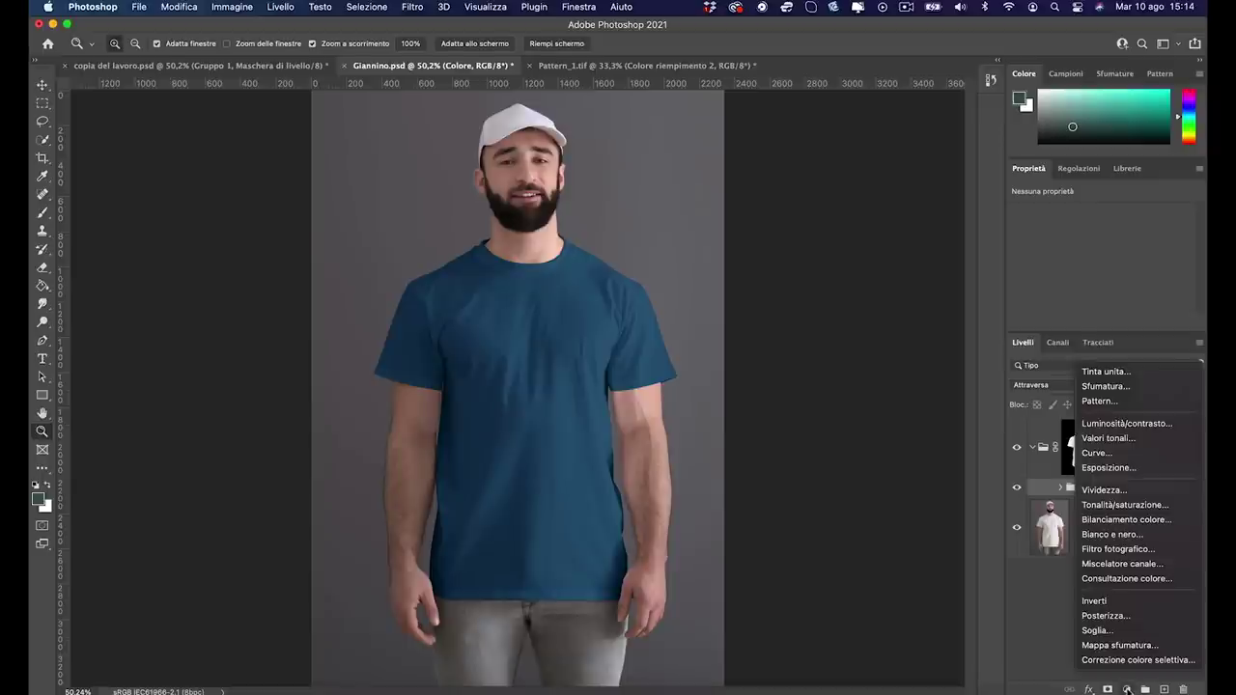
left_click(1107, 402)
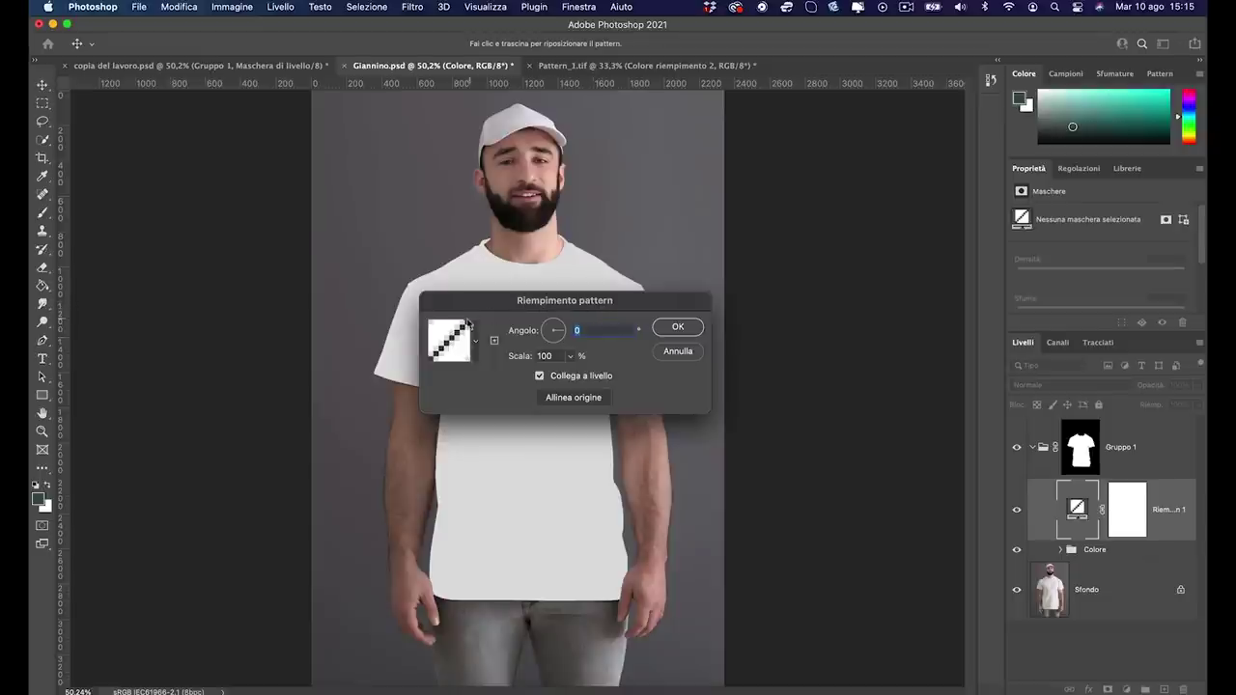
left_click(463, 344)
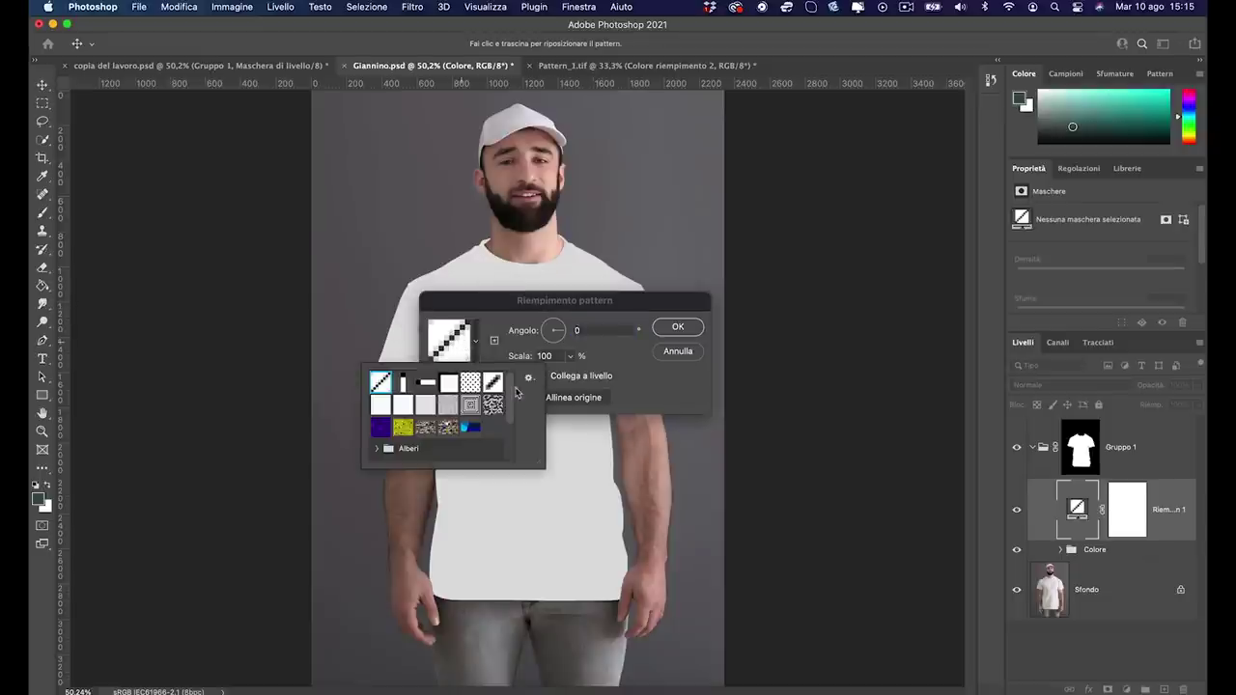
left_click_drag(511, 387, 507, 432)
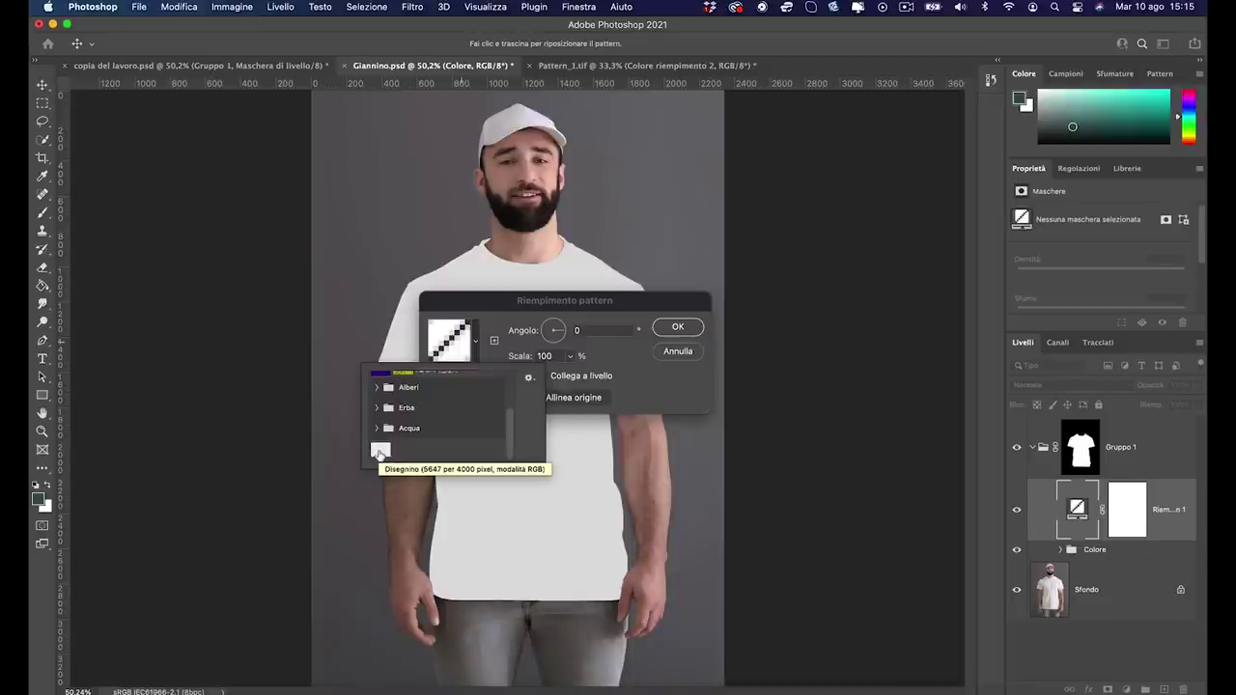
left_click(380, 451)
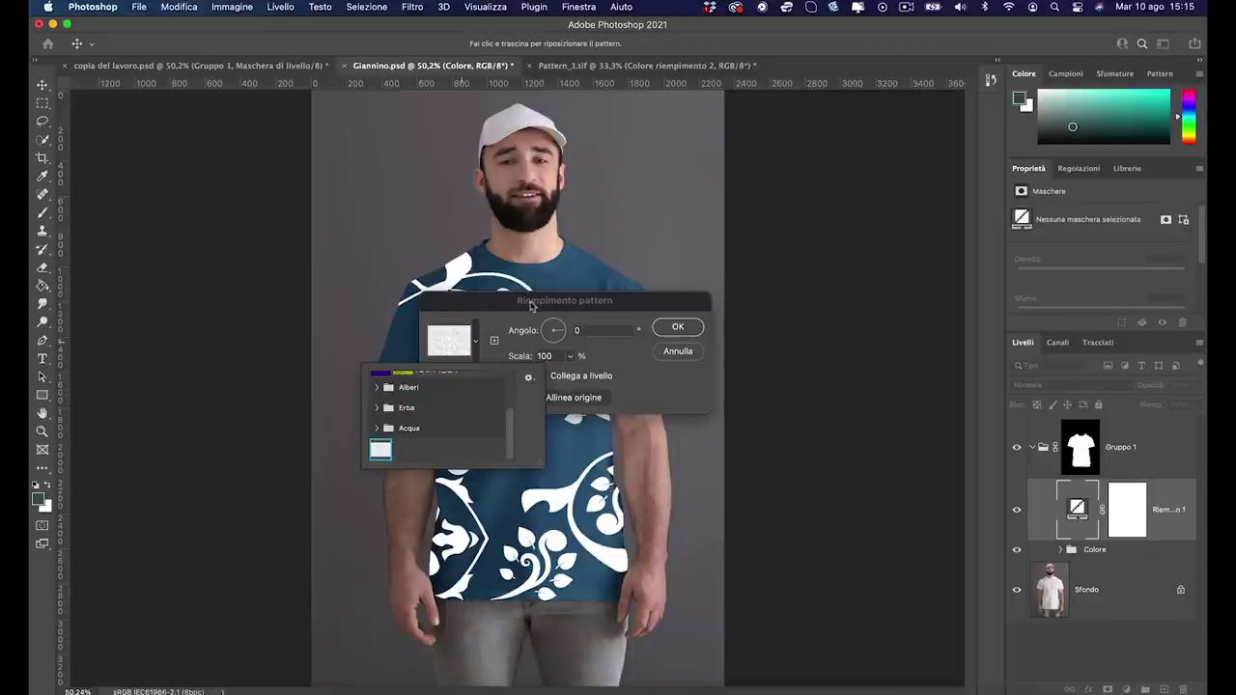
Set the pattern fill scale to 20% and confirm it
left_click_drag(526, 307, 783, 239)
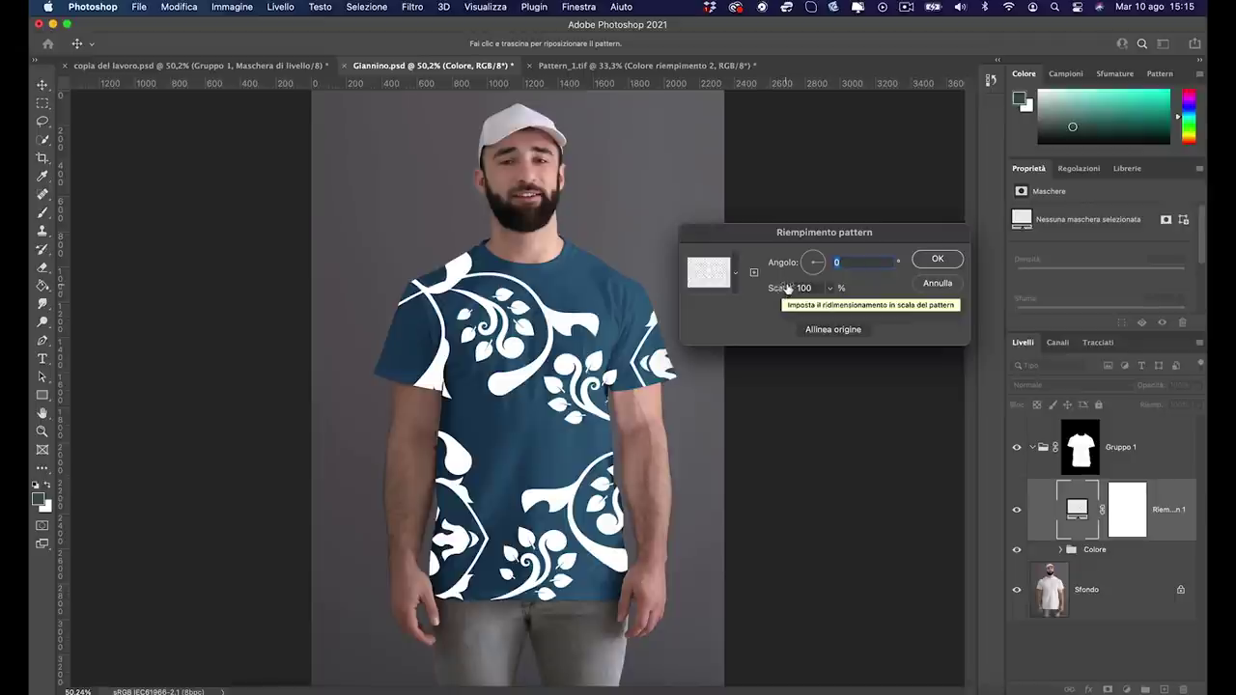
left_click_drag(782, 290, 773, 294)
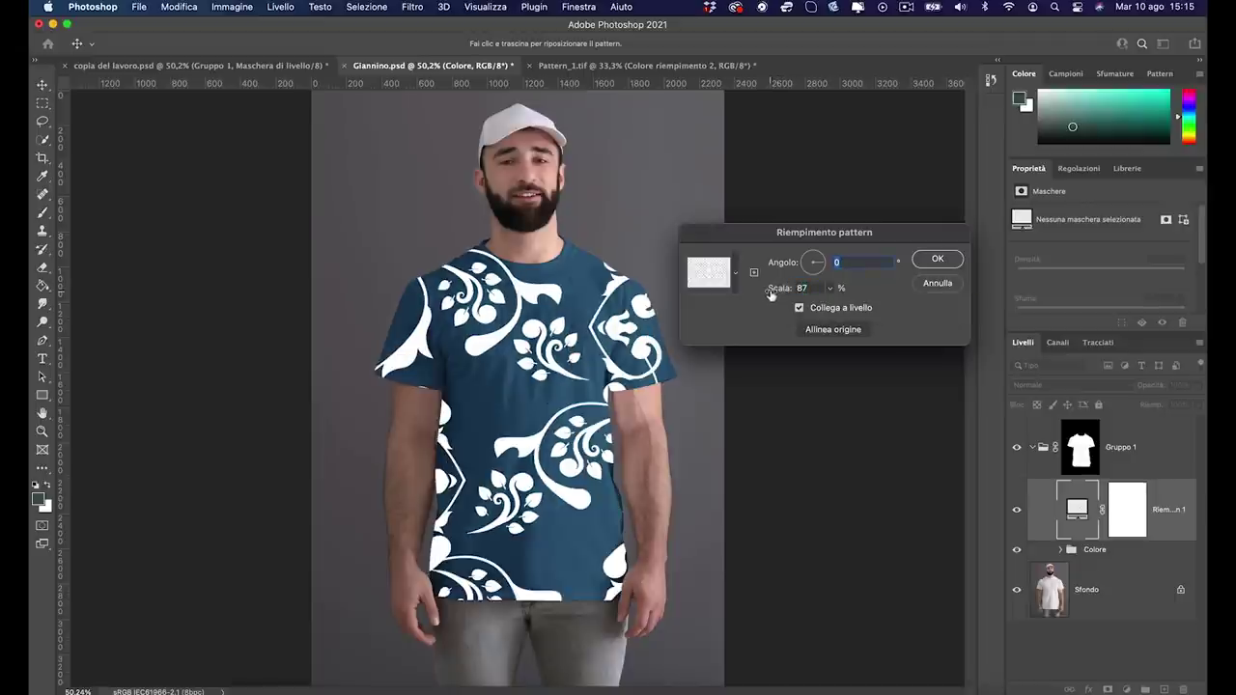
left_click_drag(767, 294, 787, 293)
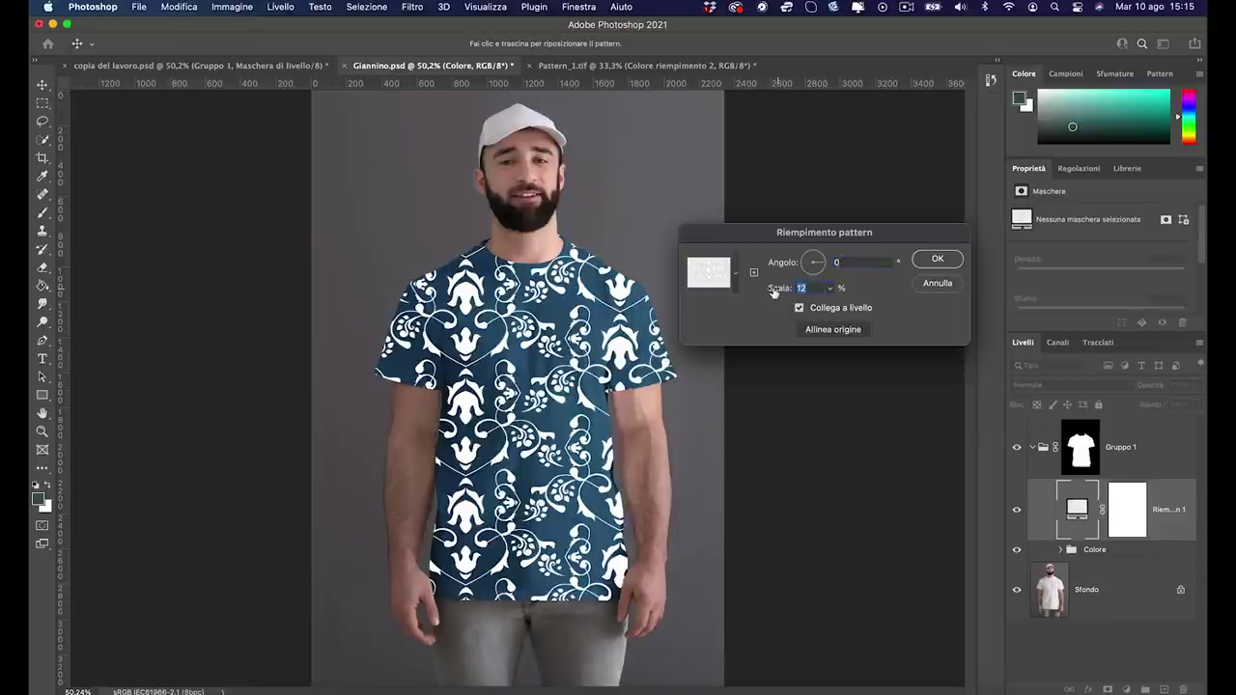
left_click_drag(774, 293, 778, 292)
type("20")
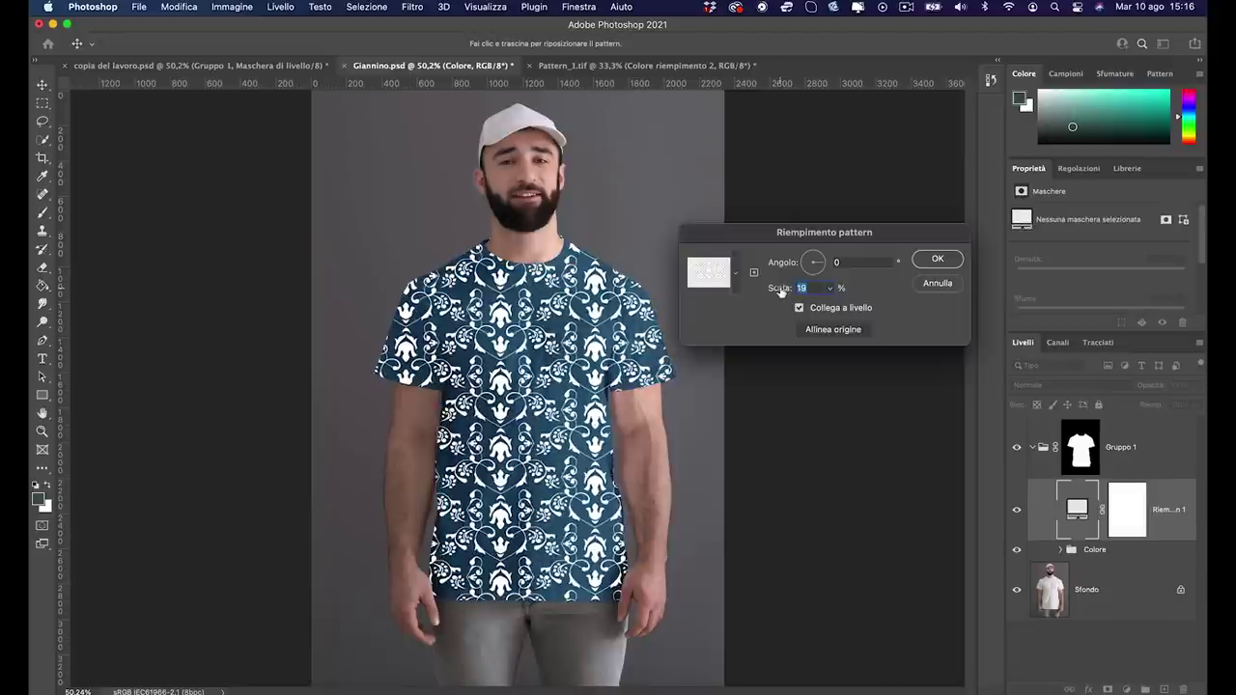
key("Tab")
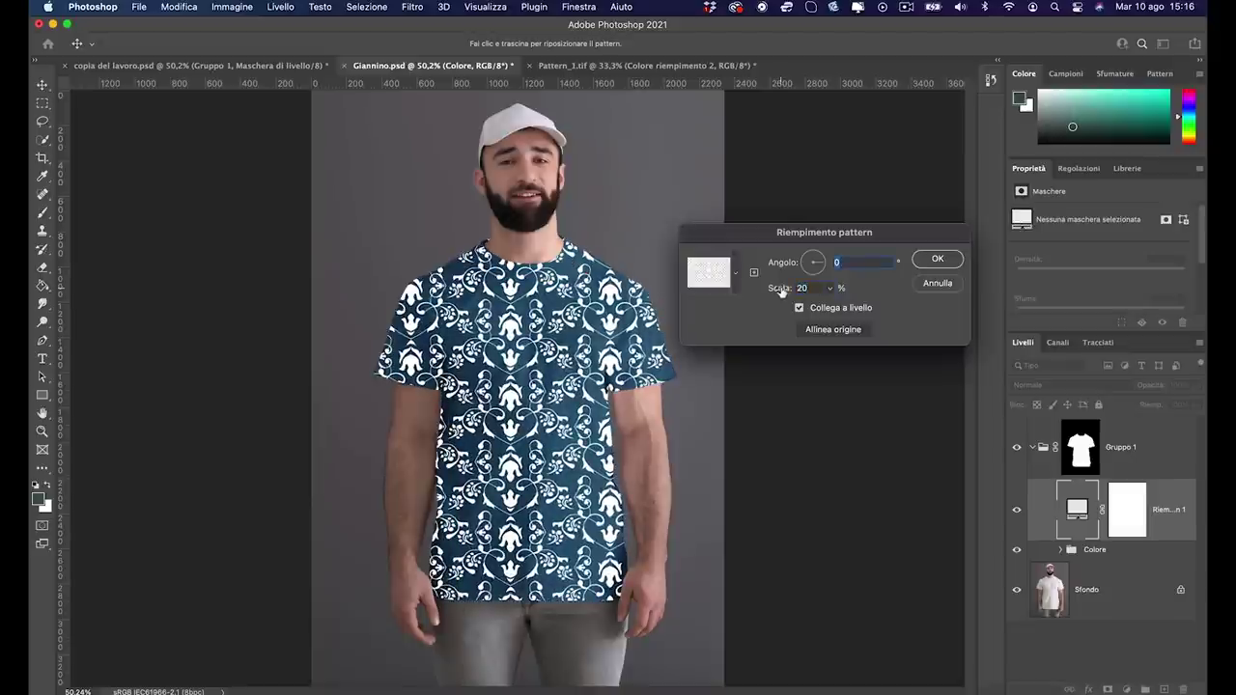
left_click(941, 261)
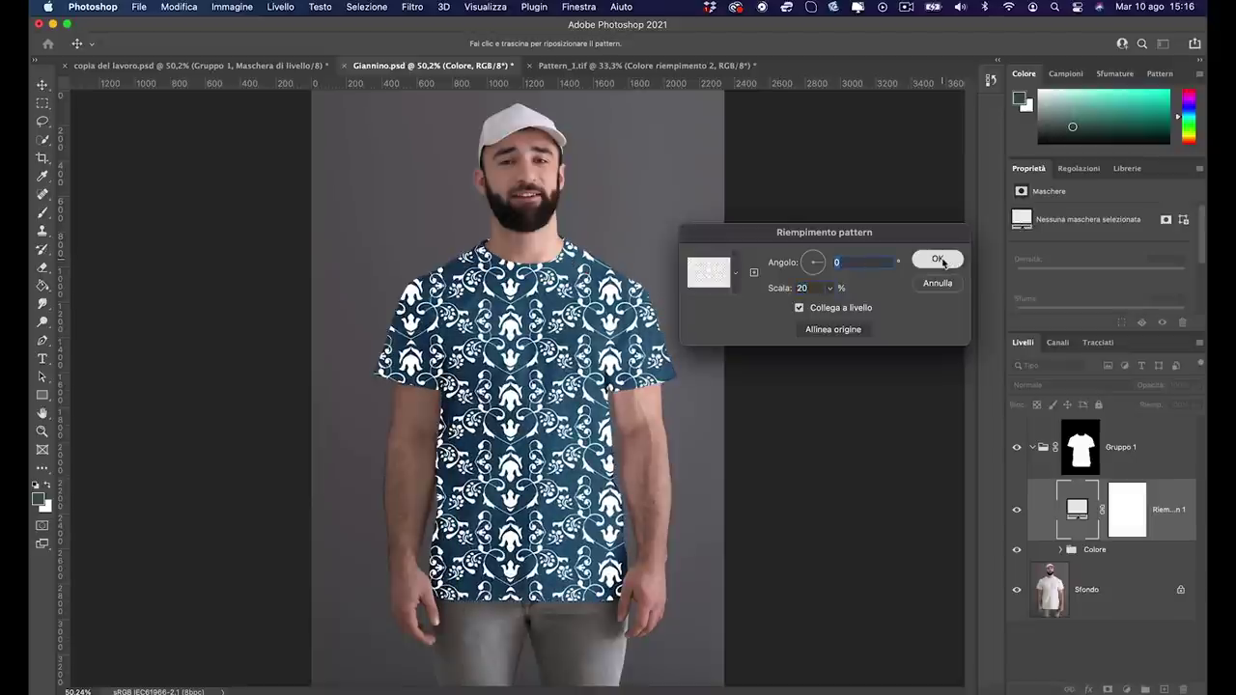
left_click(942, 262)
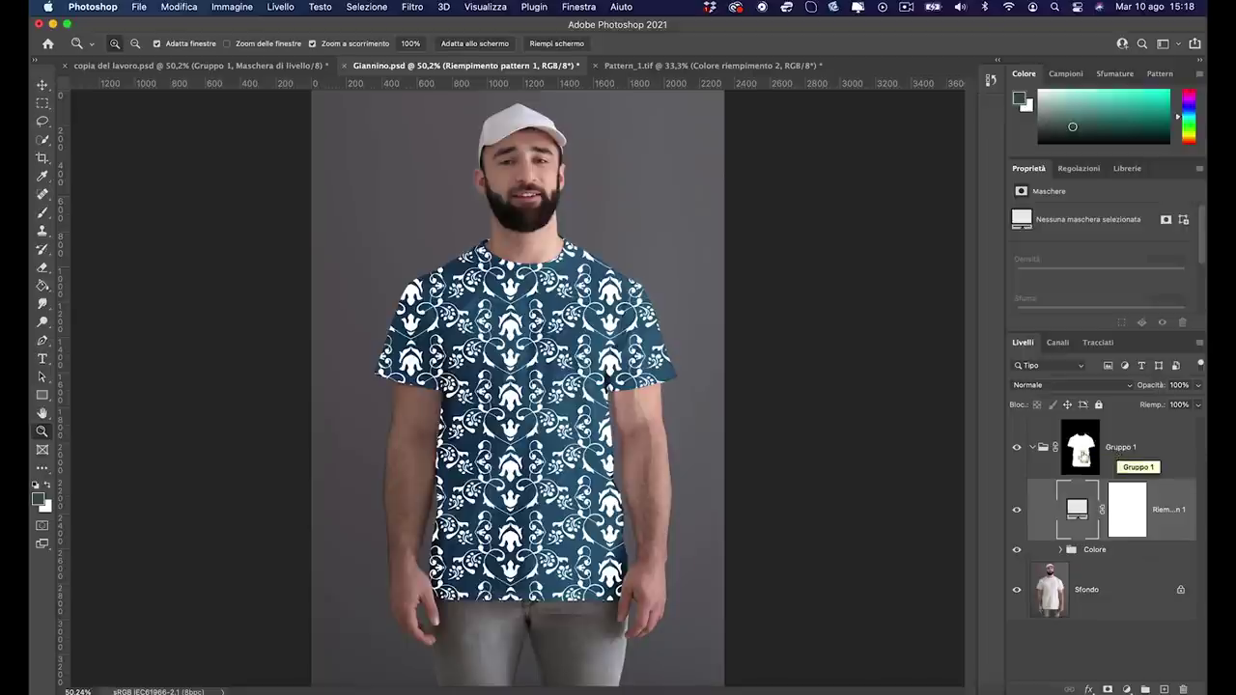
Disable the Gruppo 1 mask, hide Colore and rasterize the pattern fill layer
left_click(1085, 456, "shift")
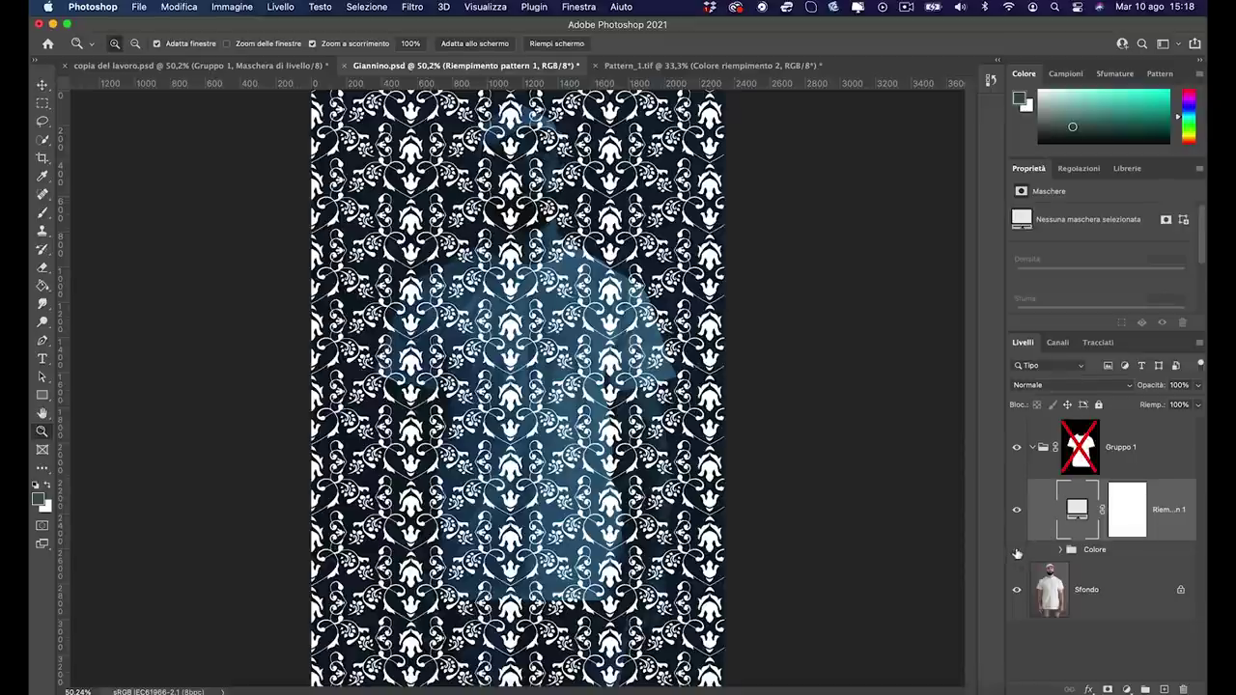
left_click(1018, 552)
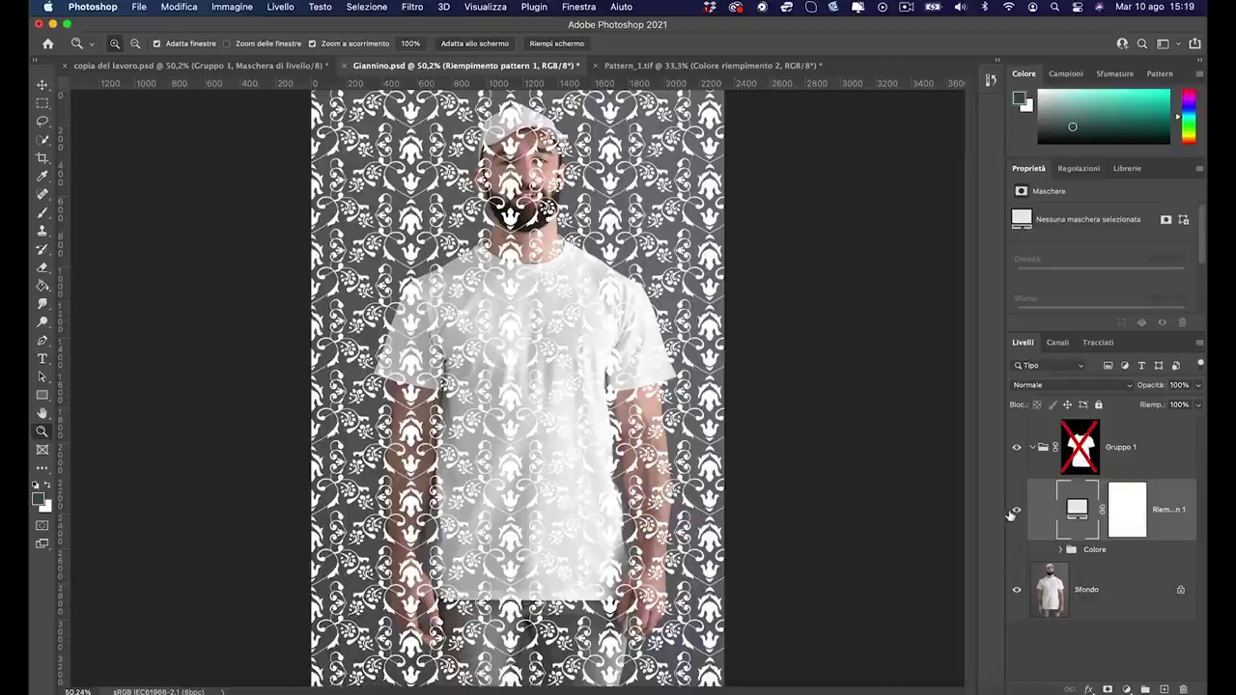
right_click(1174, 497)
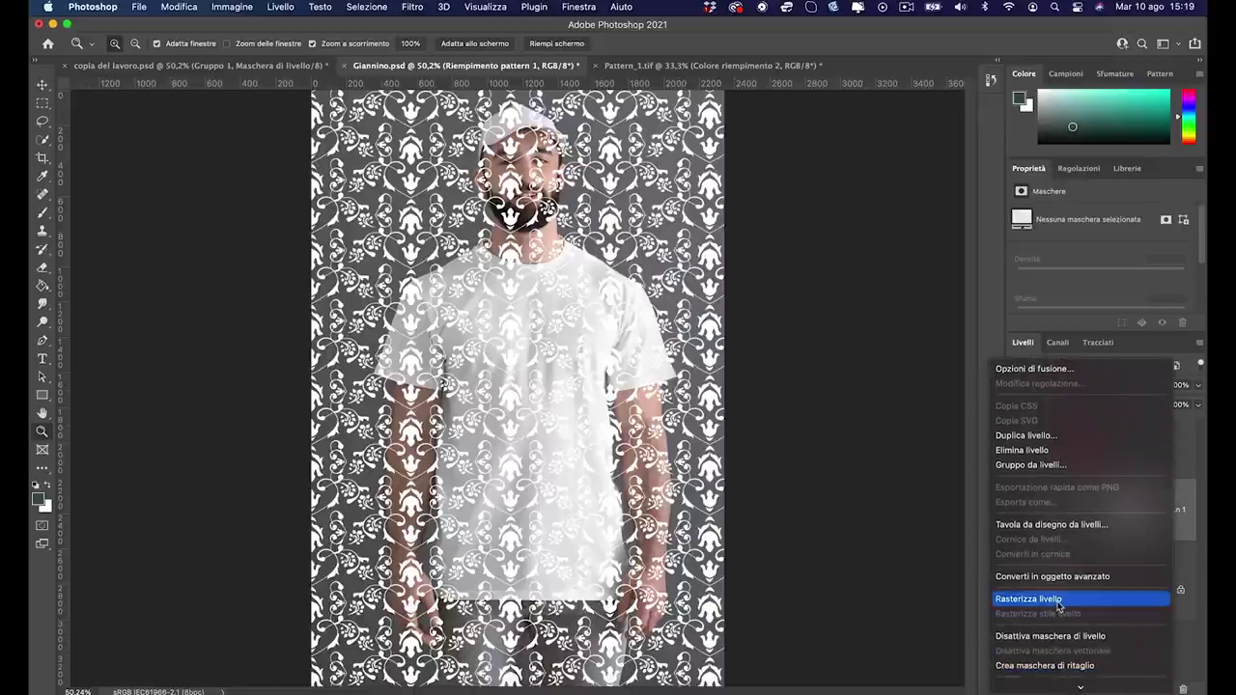
left_click(1058, 599)
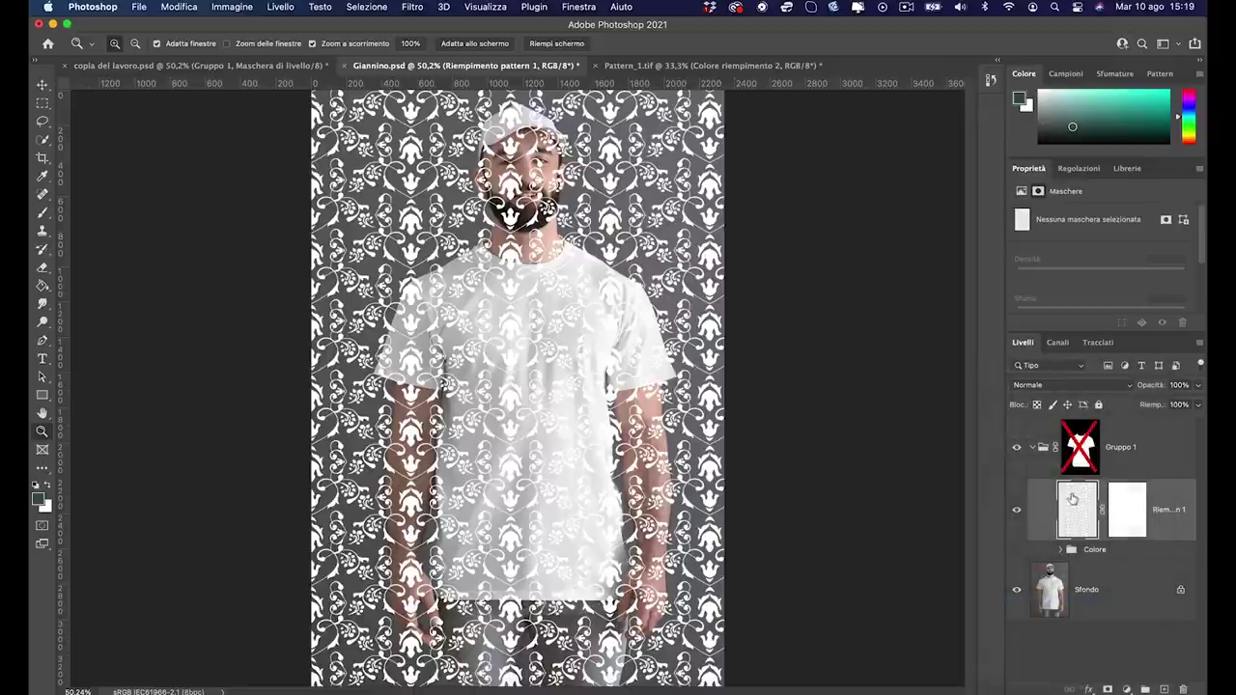
Copy a rectangular selection of the pattern over the shirt onto a new layer, Livello 1
left_click(42, 103)
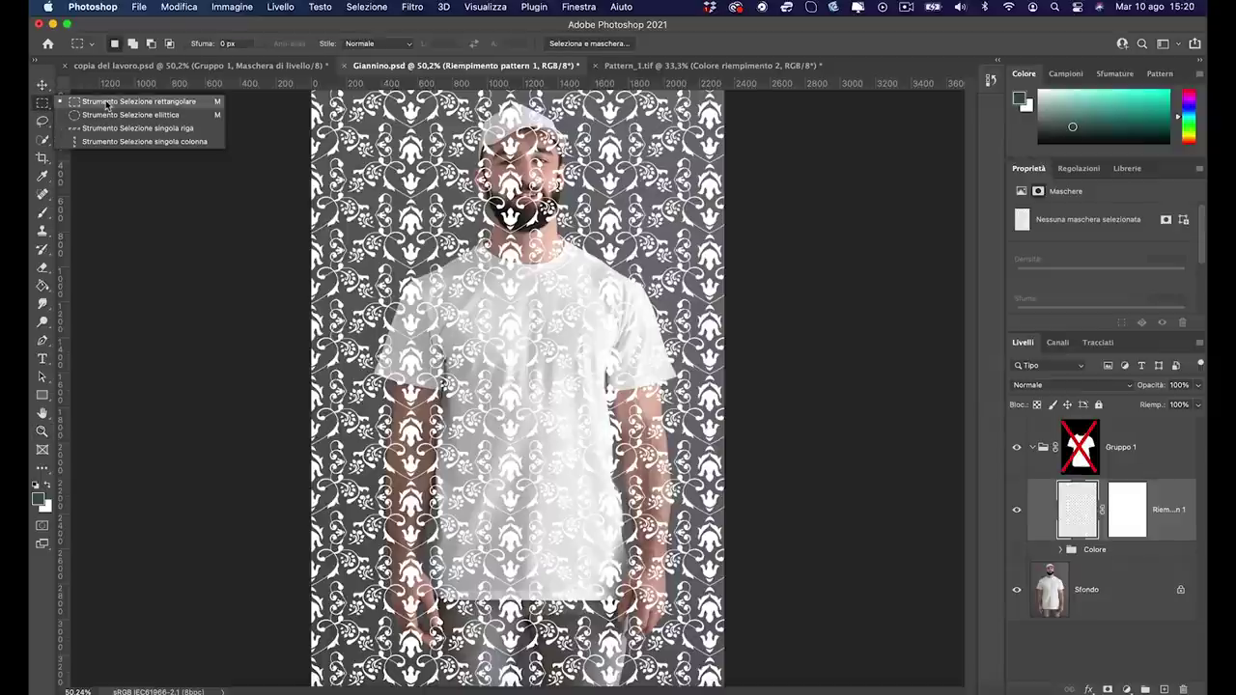
left_click(107, 104)
left_click_drag(365, 203, 686, 628)
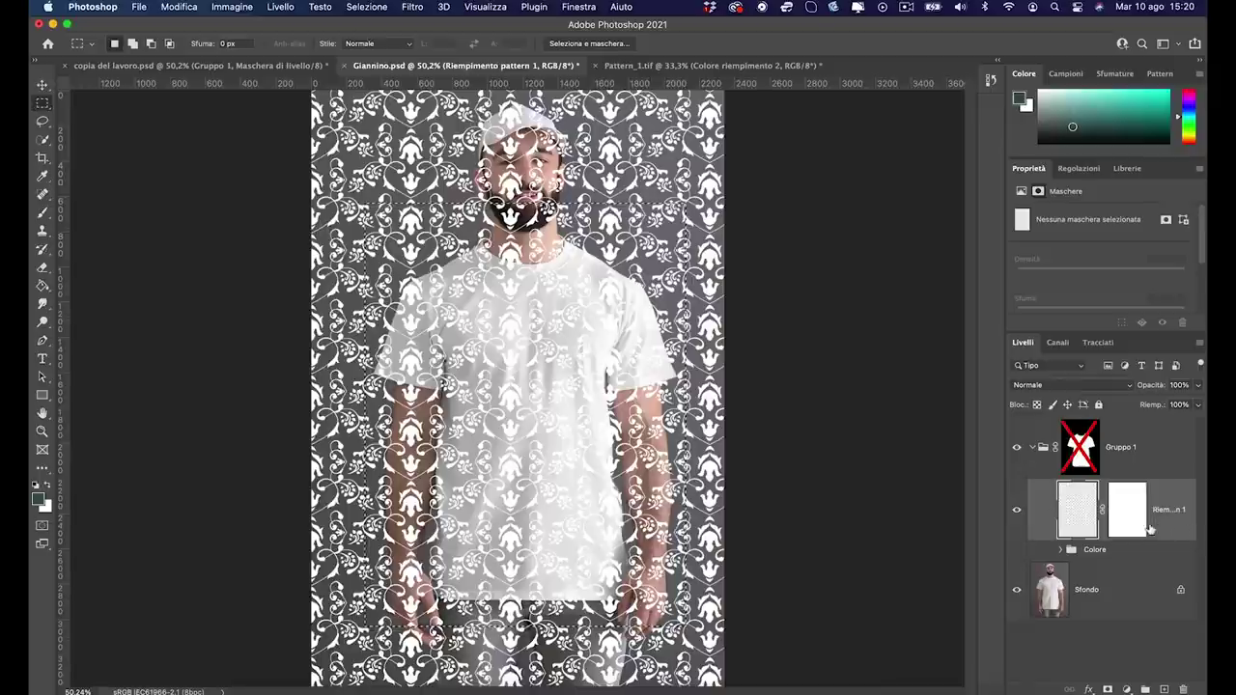
key("super+j")
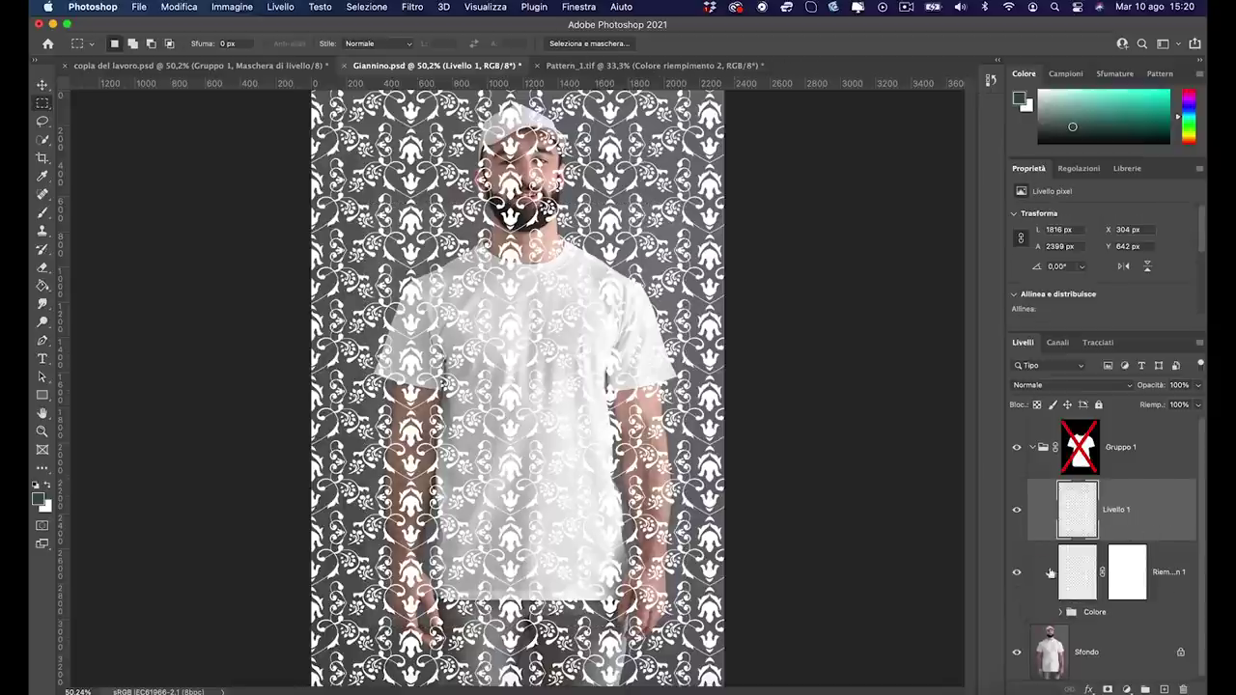
left_click(1169, 560)
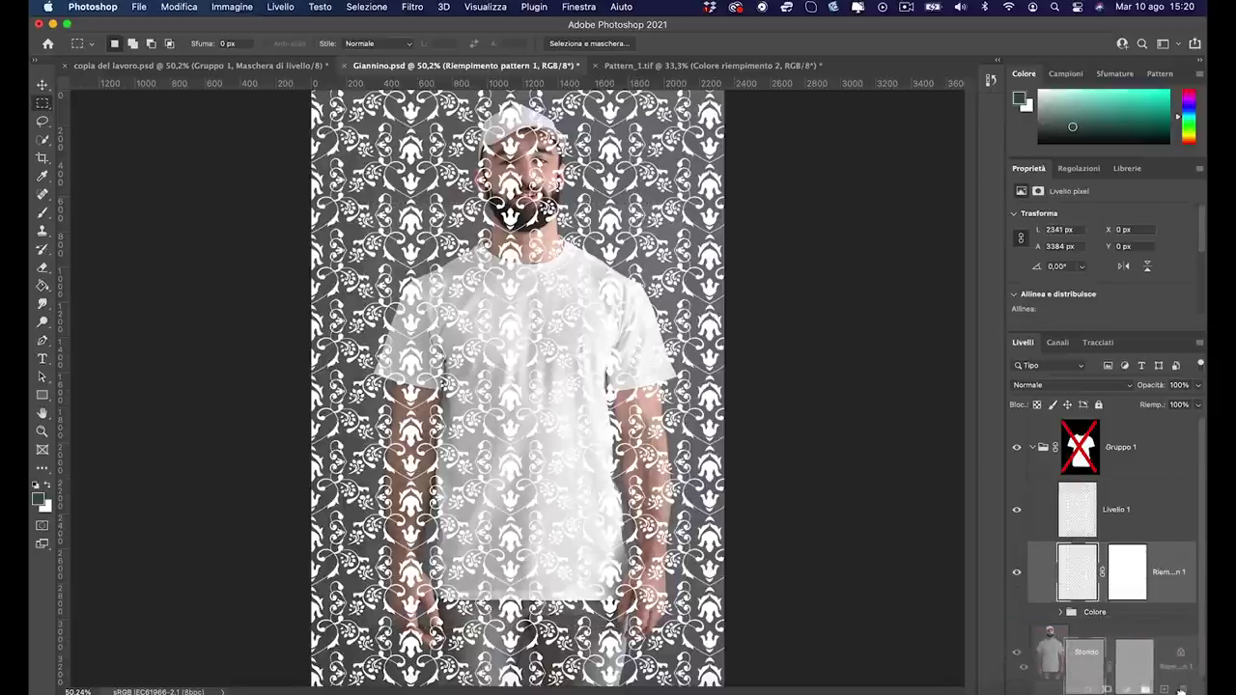
Delete Riempimento pattern 1, re-enable the Gruppo 1 shirt mask and show the Colore group
left_click_drag(1175, 560, 1183, 690)
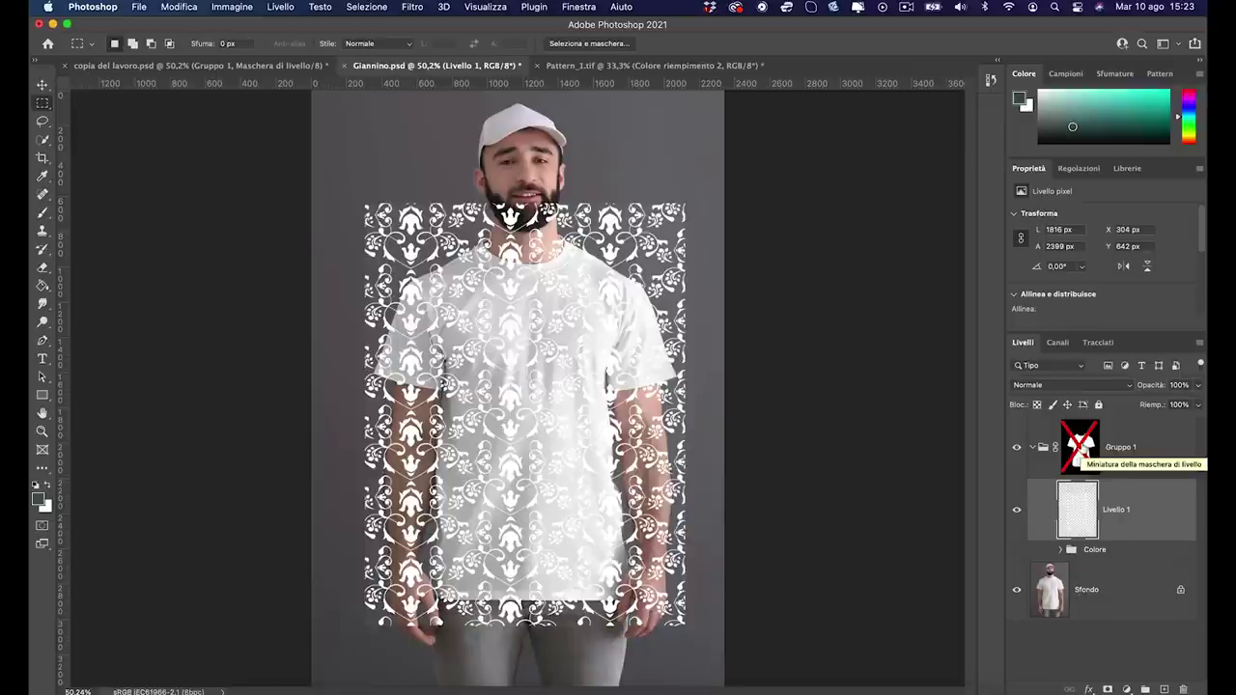
left_click(1081, 447, "shift")
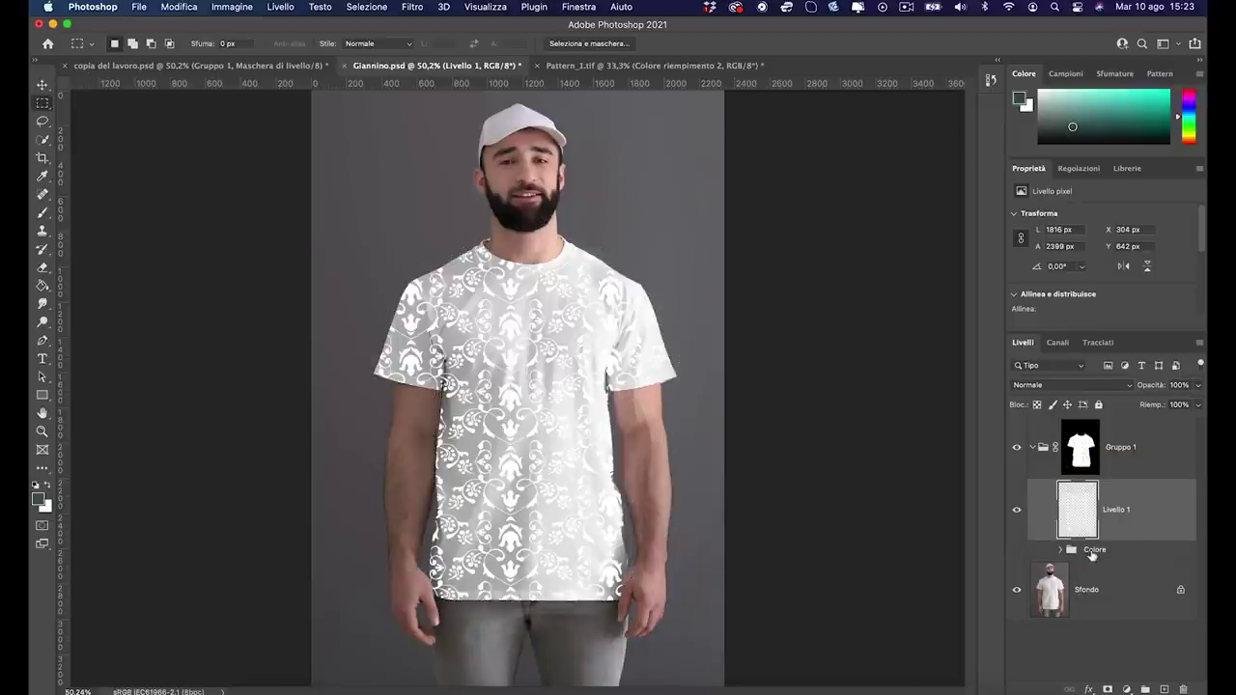
left_click(1017, 550)
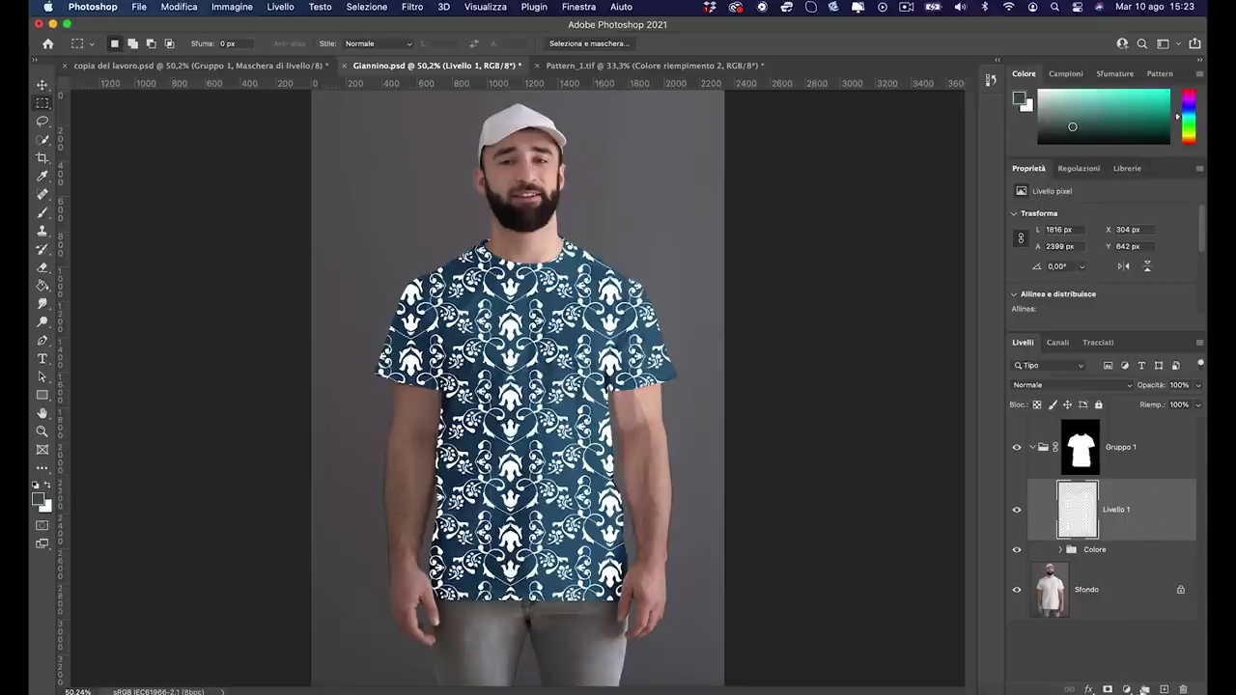
left_click(1127, 689)
Add a Tinta unita fill layer, initially coloured magenta #d500e2
left_click(1132, 371)
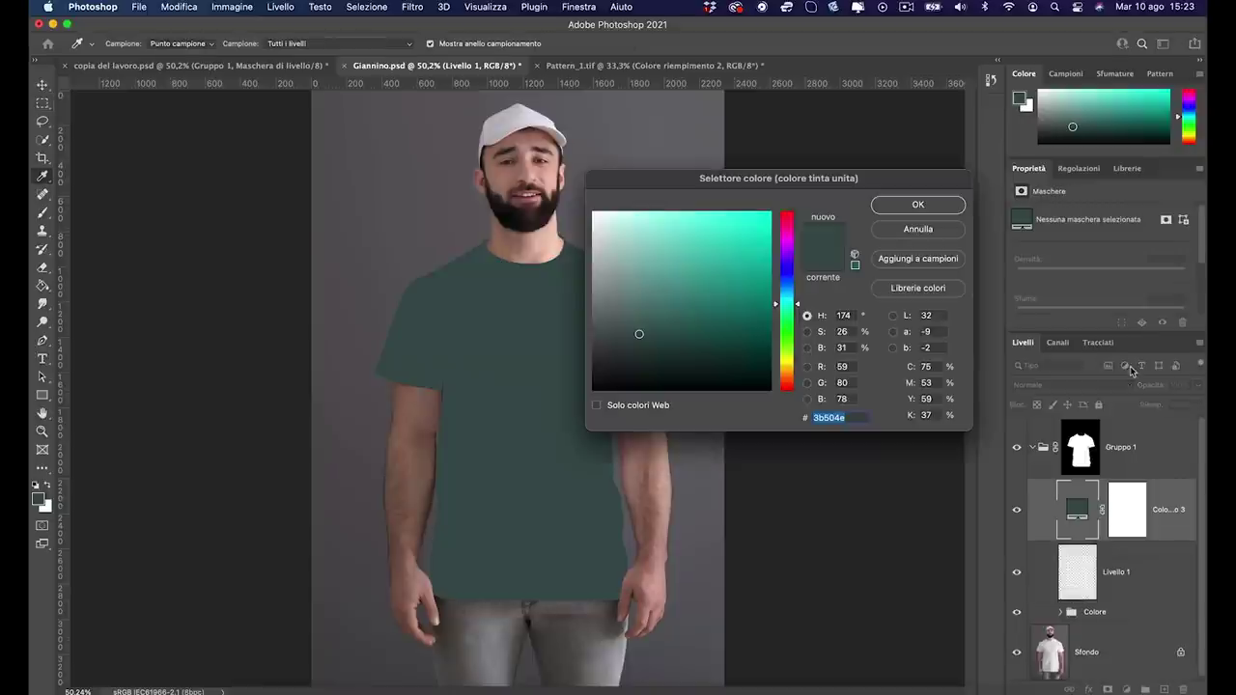
left_click(787, 298)
left_click(771, 214)
type("d500e2")
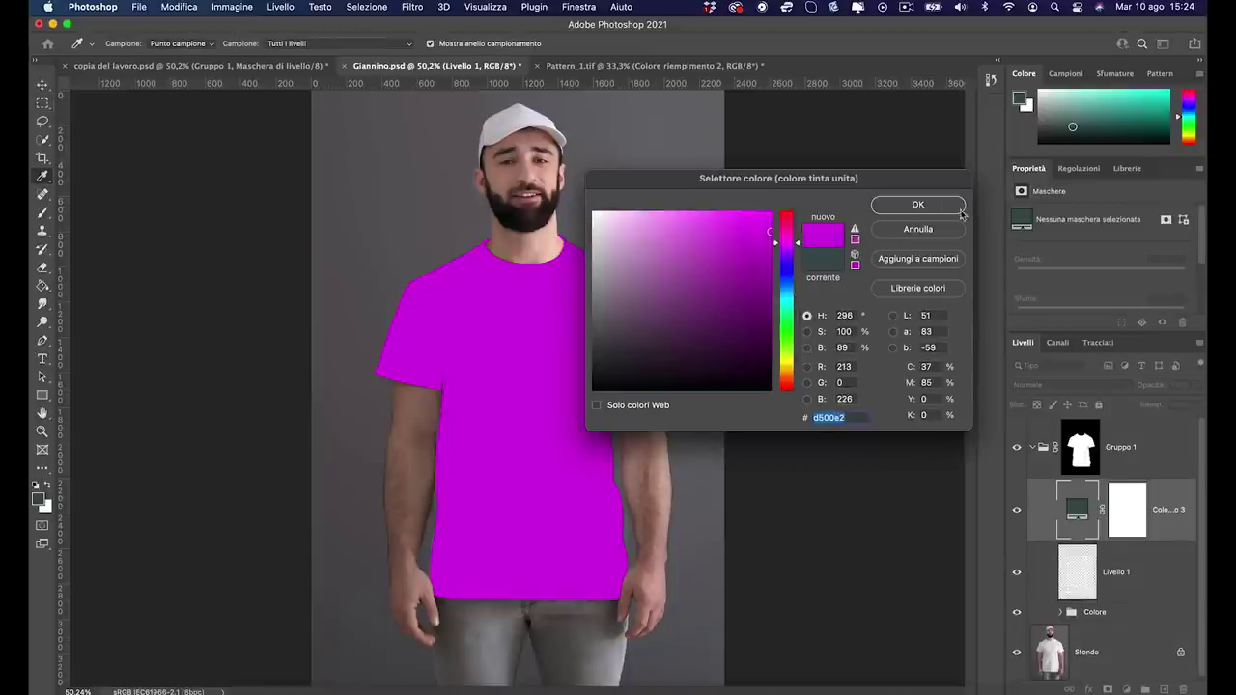
left_click(938, 207)
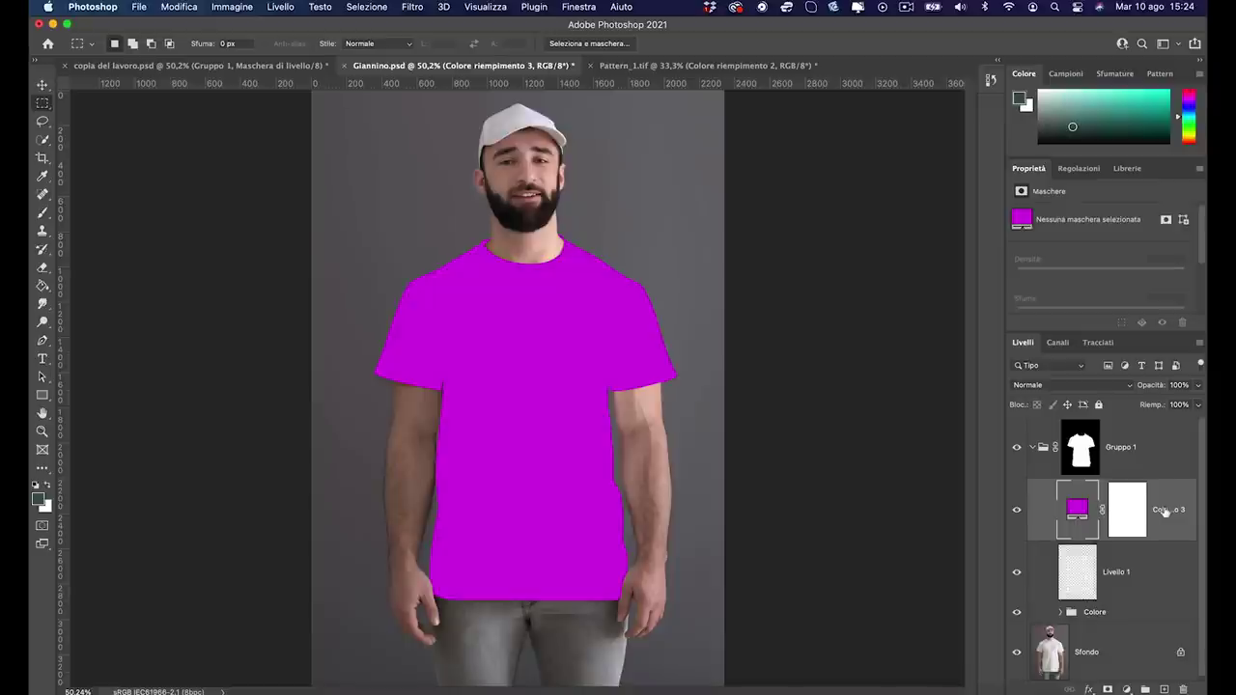
Clip the colour fill to Livello 1 and change it to light blue #76b6d8
left_click_drag(1157, 542, 1157, 537)
left_click(1156, 536, "alt")
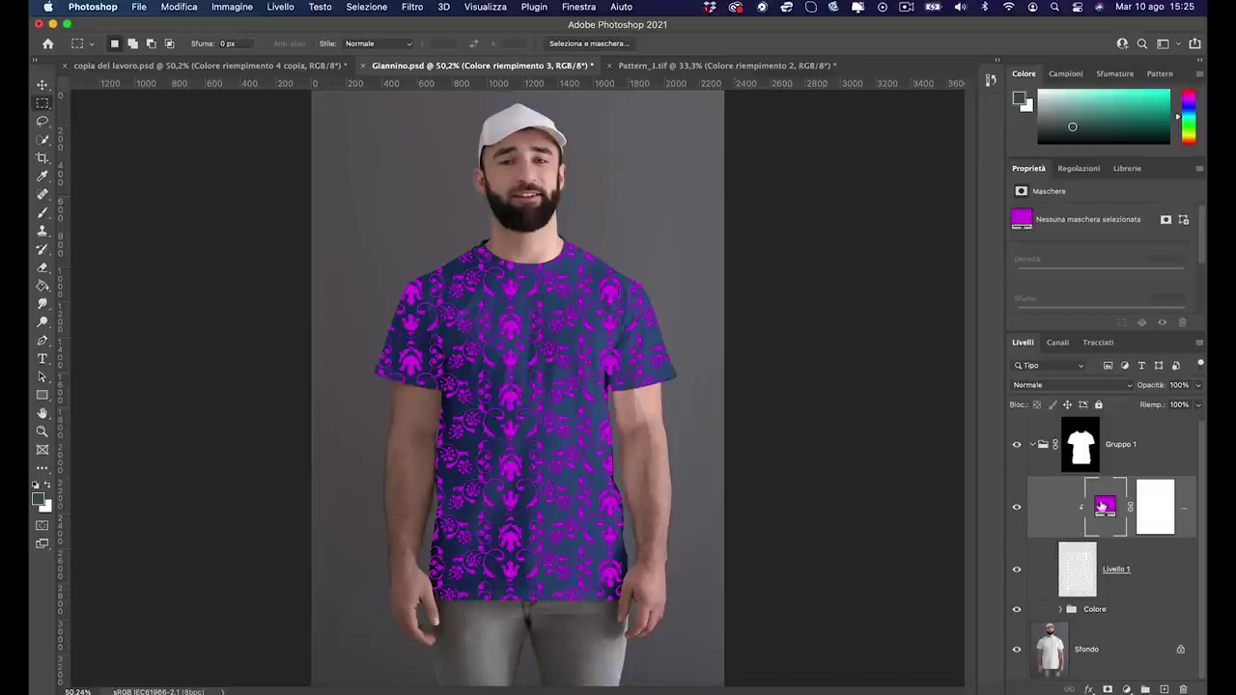
double_click(1106, 507)
left_click_drag(780, 182, 883, 199)
left_click_drag(891, 261, 890, 314)
mouse_move(850, 266)
left_mouse_down()
mouse_move(808, 272)
mouse_move(775, 256)
left_mouse_up()
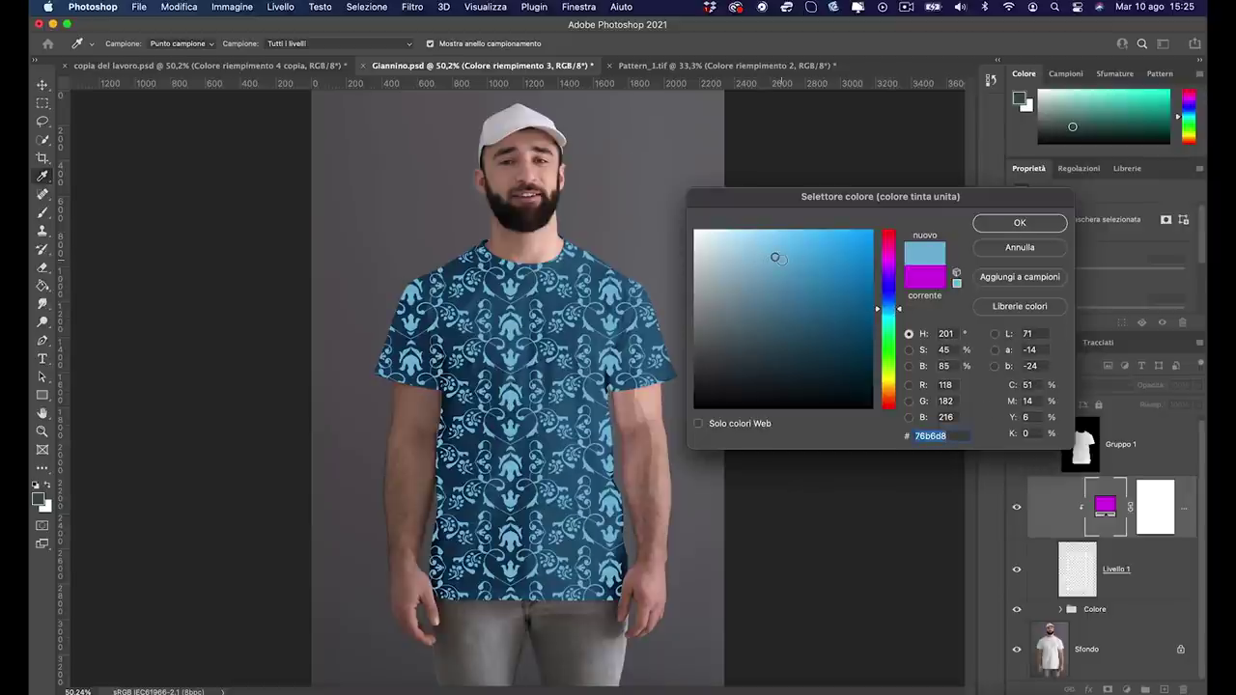
left_click(1019, 223)
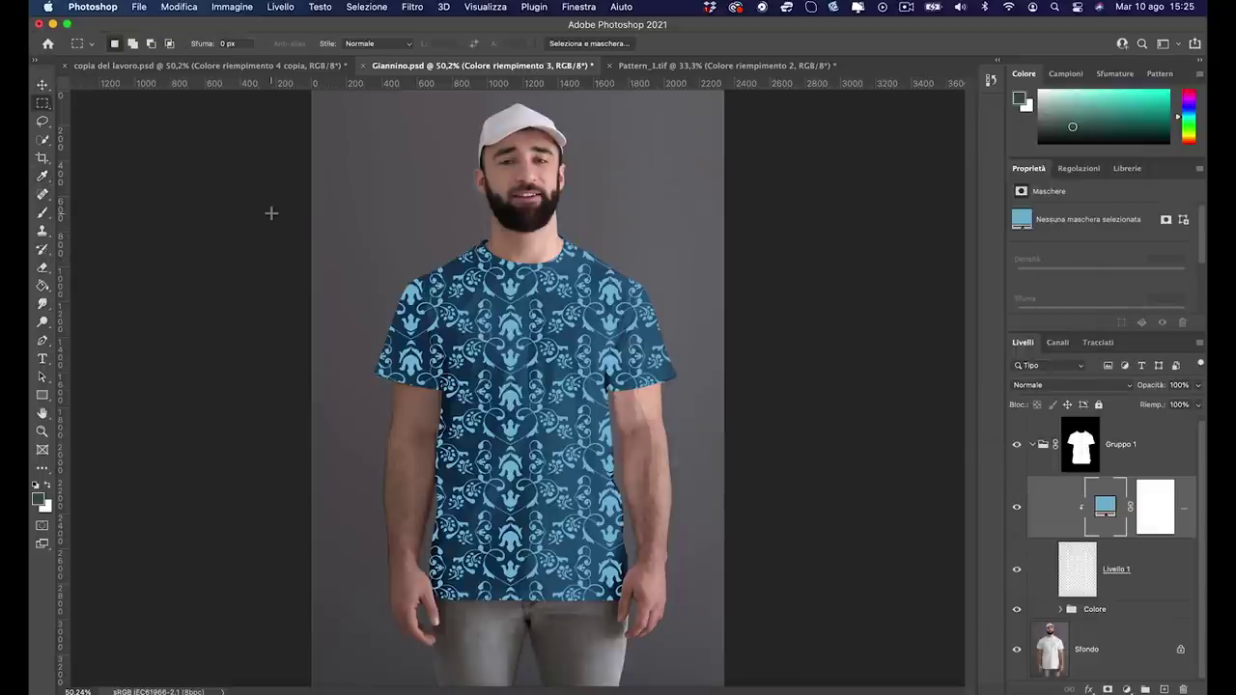
key("z")
mouse_move(522, 333)
left_mouse_down()
mouse_move(585, 332)
mouse_move(532, 332)
left_mouse_up()
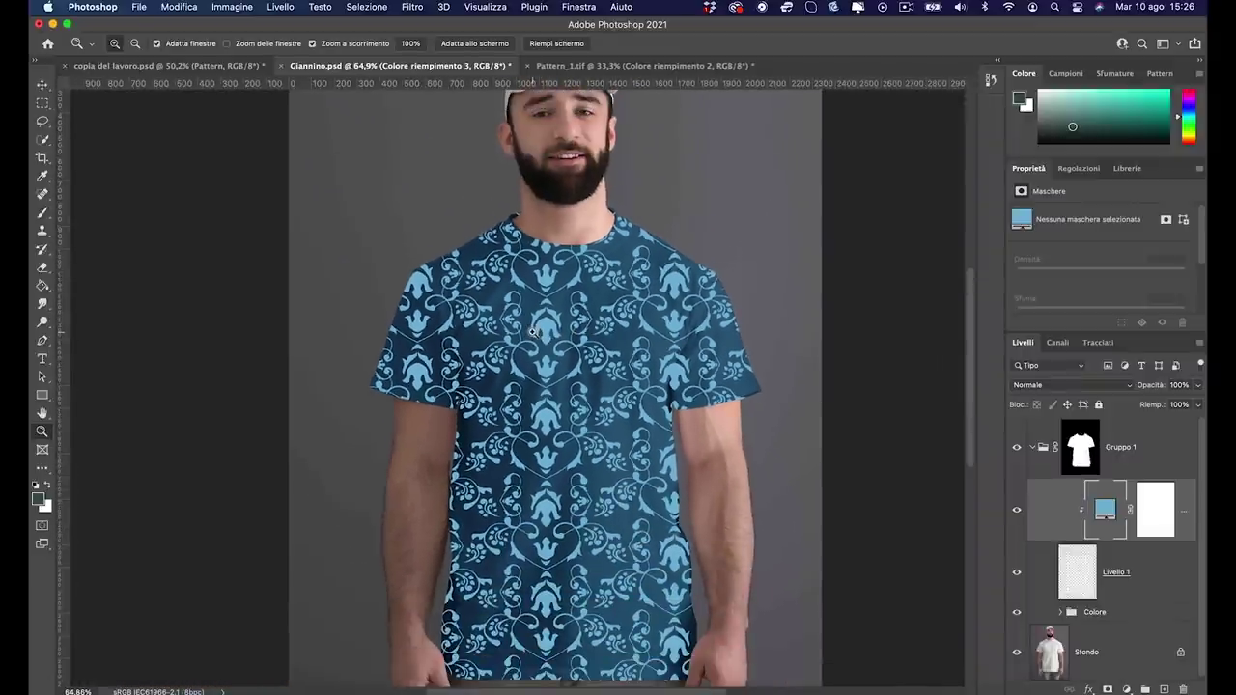
left_click_drag(532, 332, 559, 306)
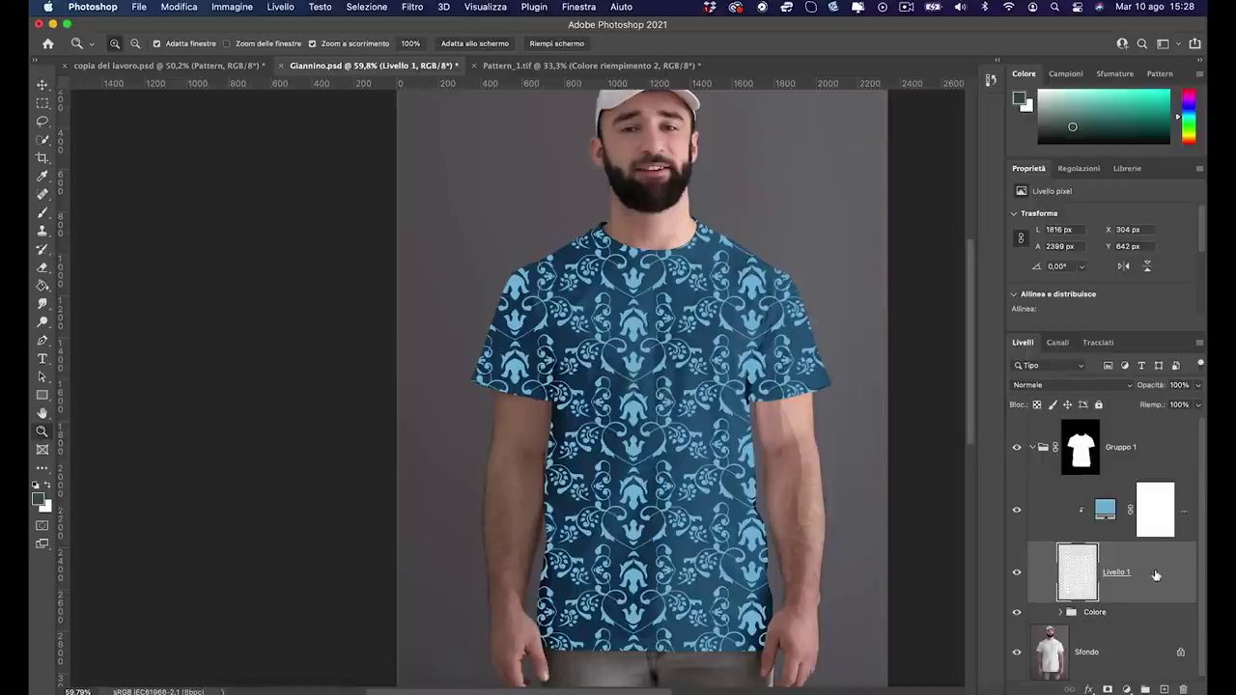
right_click(1156, 576)
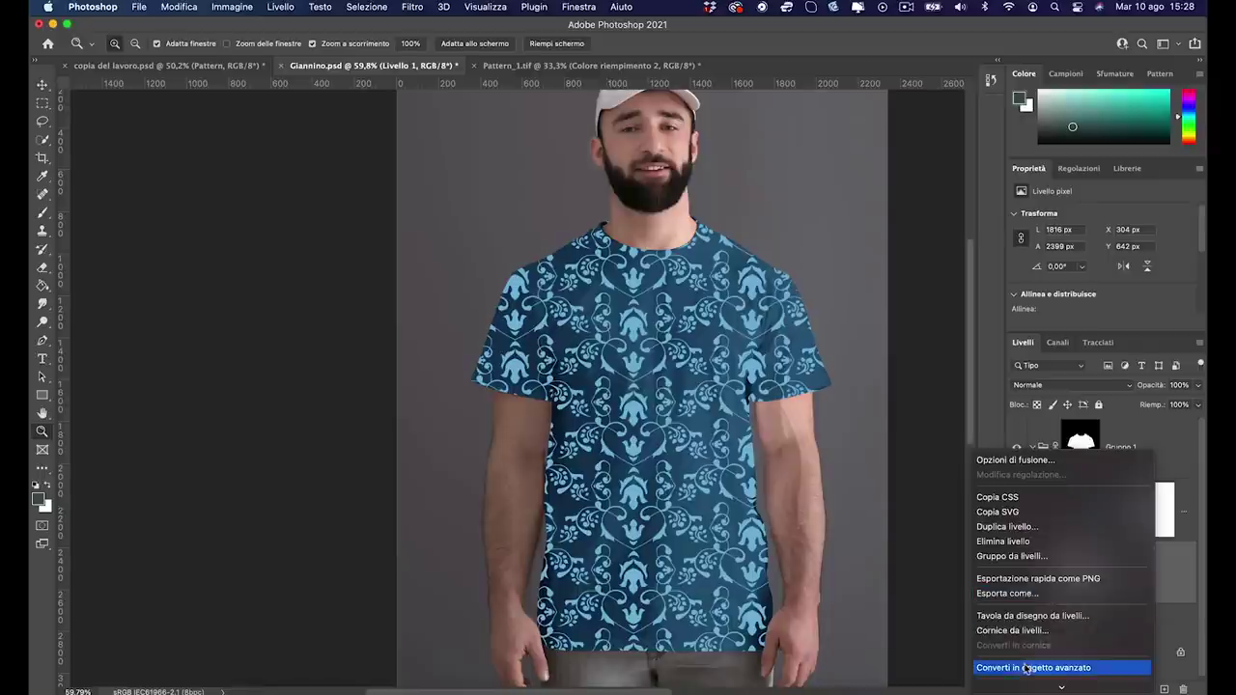
Convert Livello 1 to a smart object and raise its Livello sottostante black slider
left_click(1028, 667)
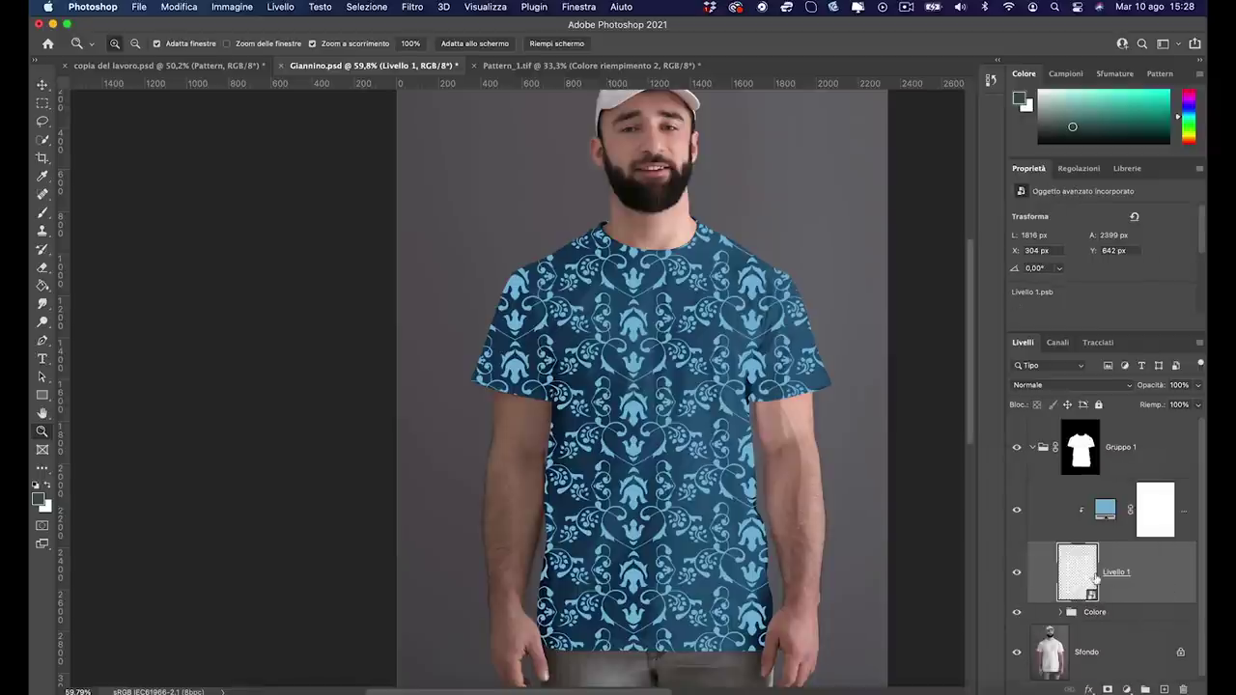
double_click(1152, 573)
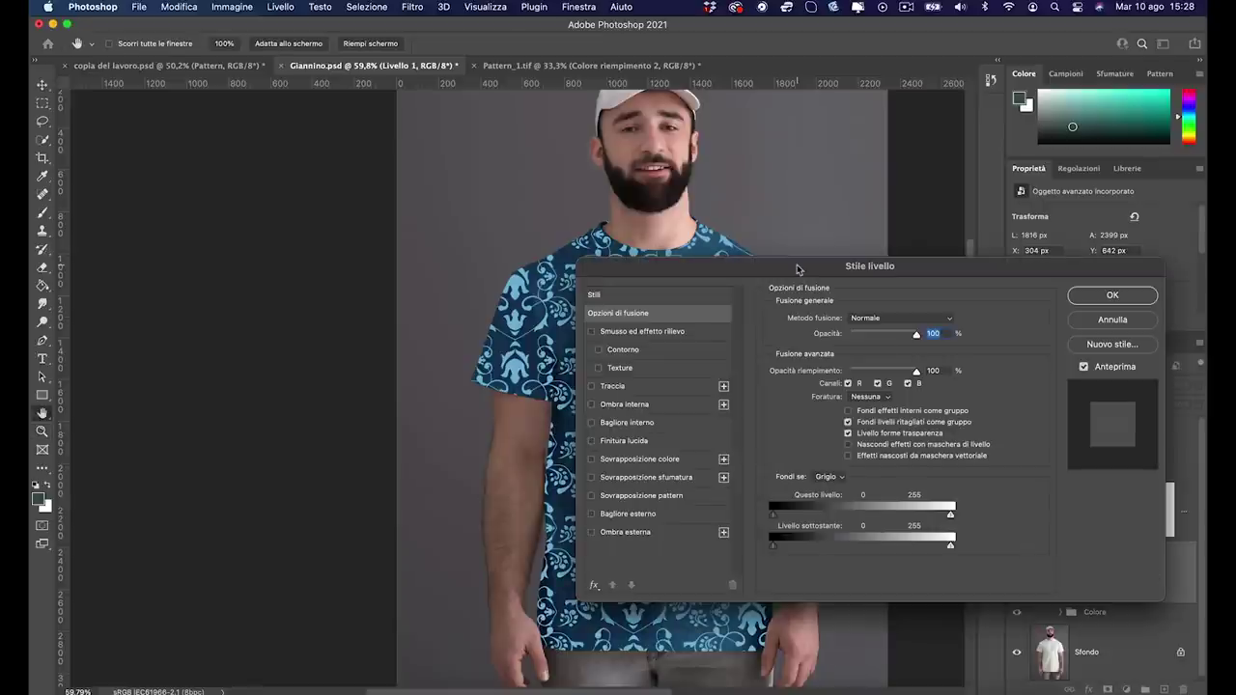
left_click_drag(798, 268, 1038, 279)
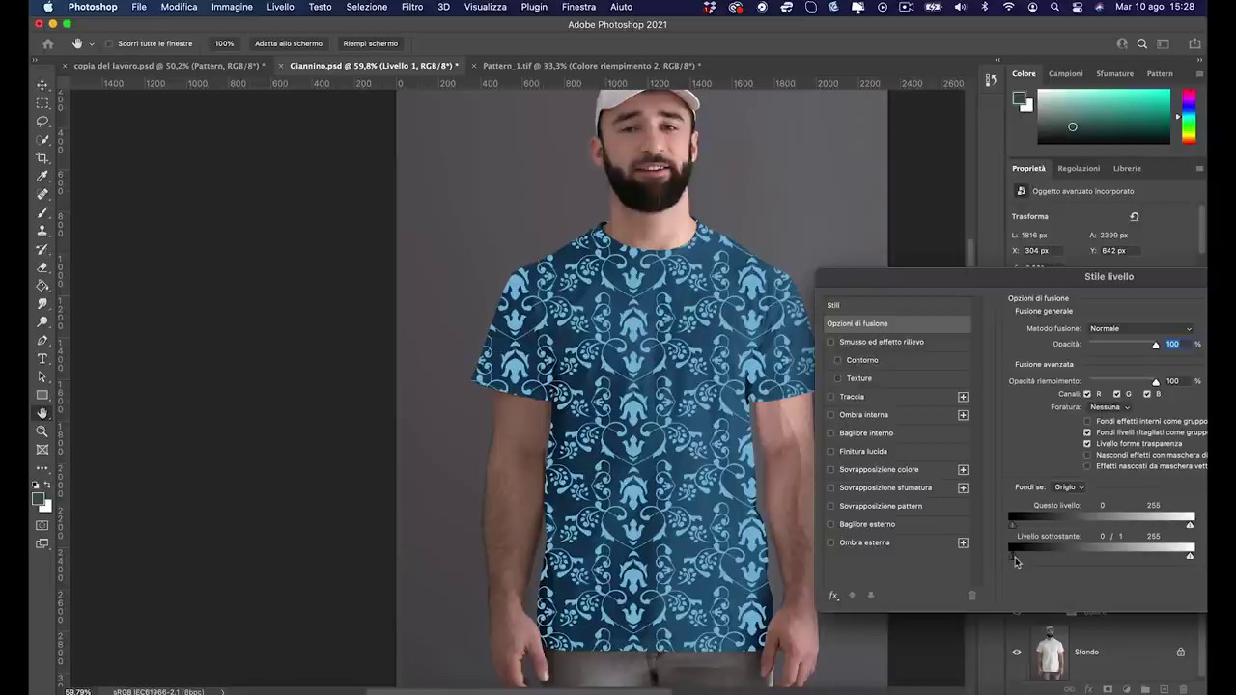
mouse_move(1015, 562)
left_mouse_down()
mouse_move(1094, 557)
mouse_move(1051, 553)
left_mouse_up()
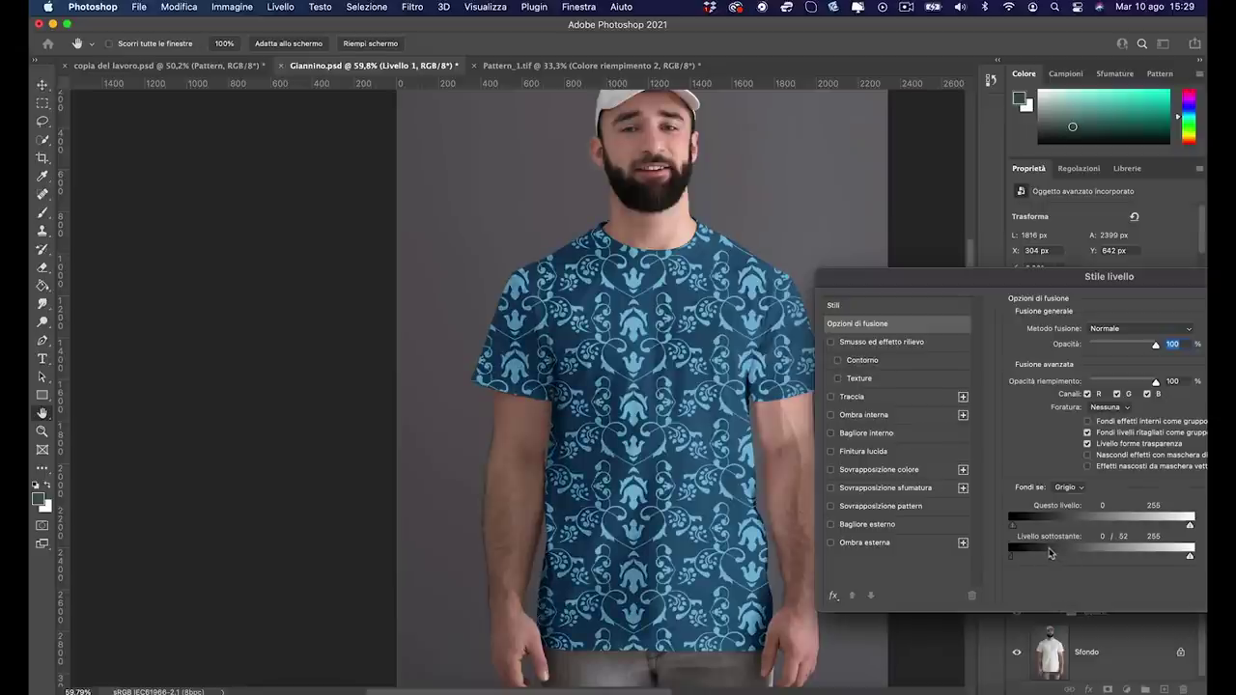
left_click_drag(1051, 554, 1073, 554)
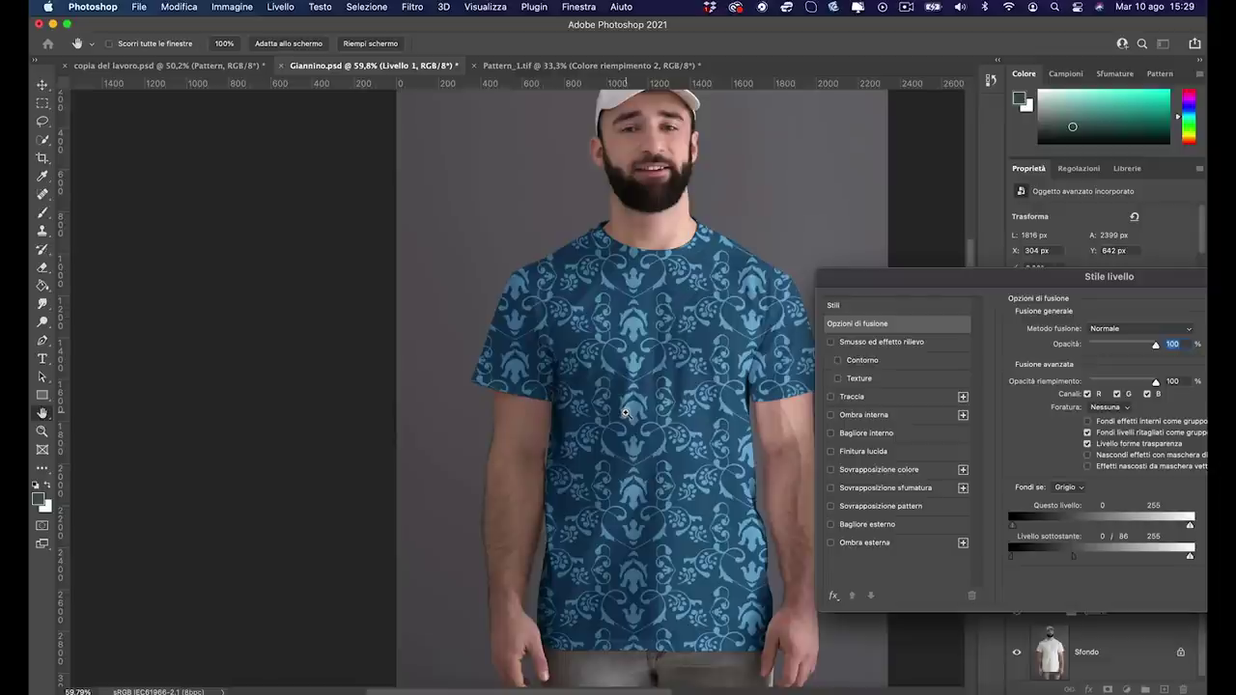
Zoom in, fine-tune the underlying-layer black slider split to 11/119, and apply the blending
key("super+plus")
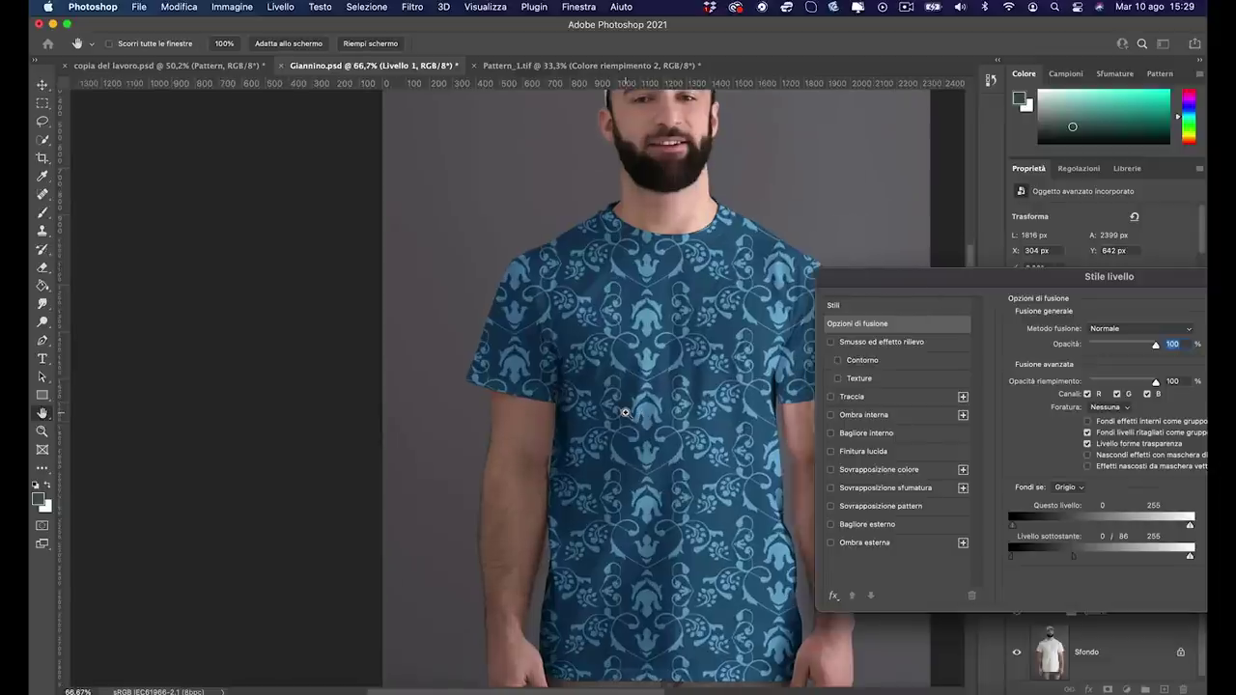
key("super+plus")
key("super+plus")
key("super+plus")
left_click_drag(738, 416, 387, 414)
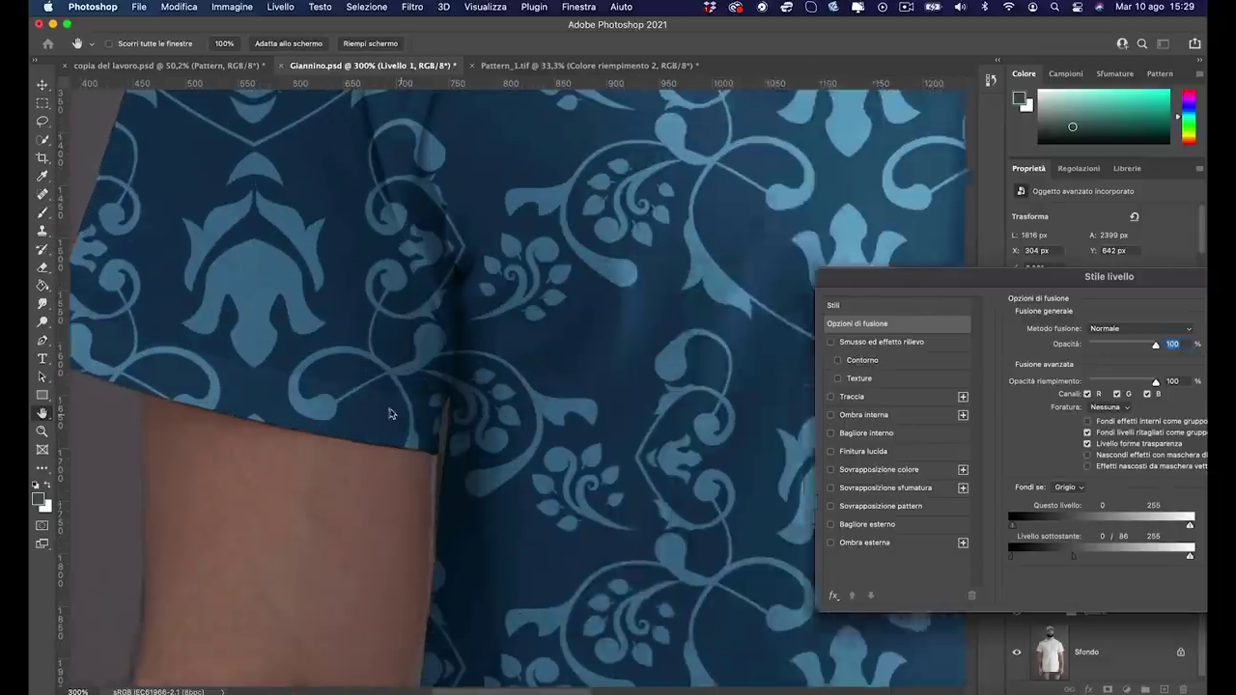
mouse_move(1073, 556)
left_mouse_down()
mouse_move(1043, 557)
mouse_move(1064, 554)
left_mouse_up()
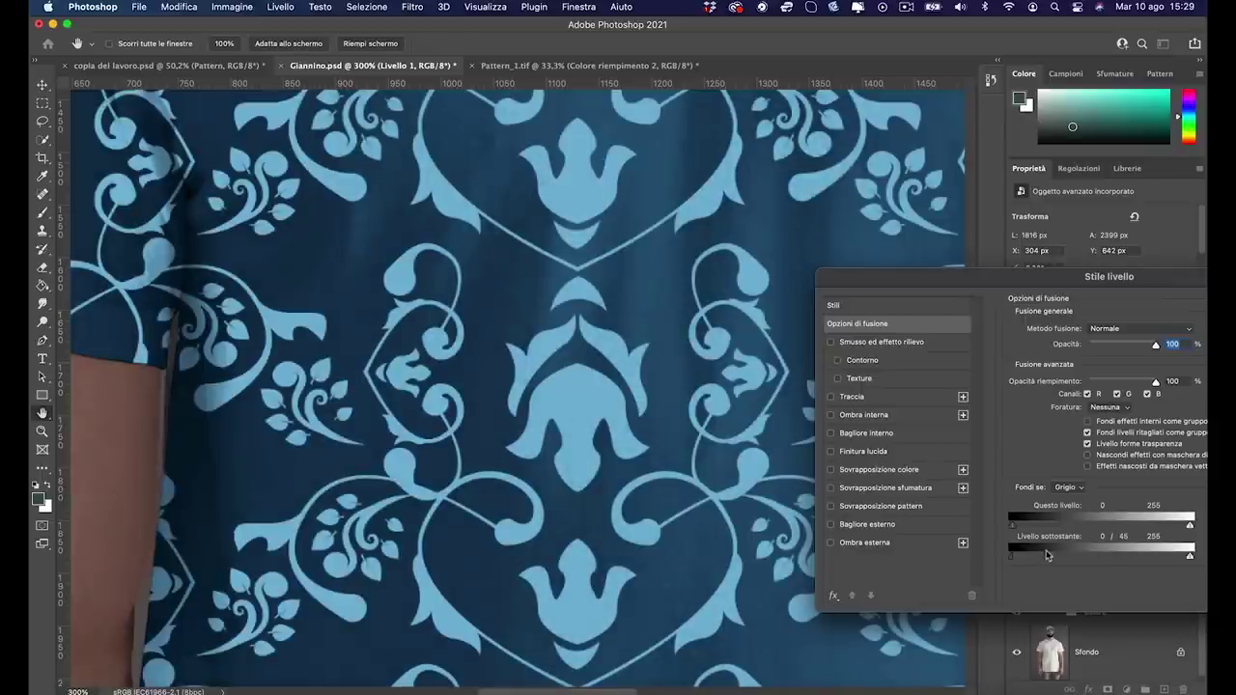
left_click_drag(1065, 554, 1097, 558)
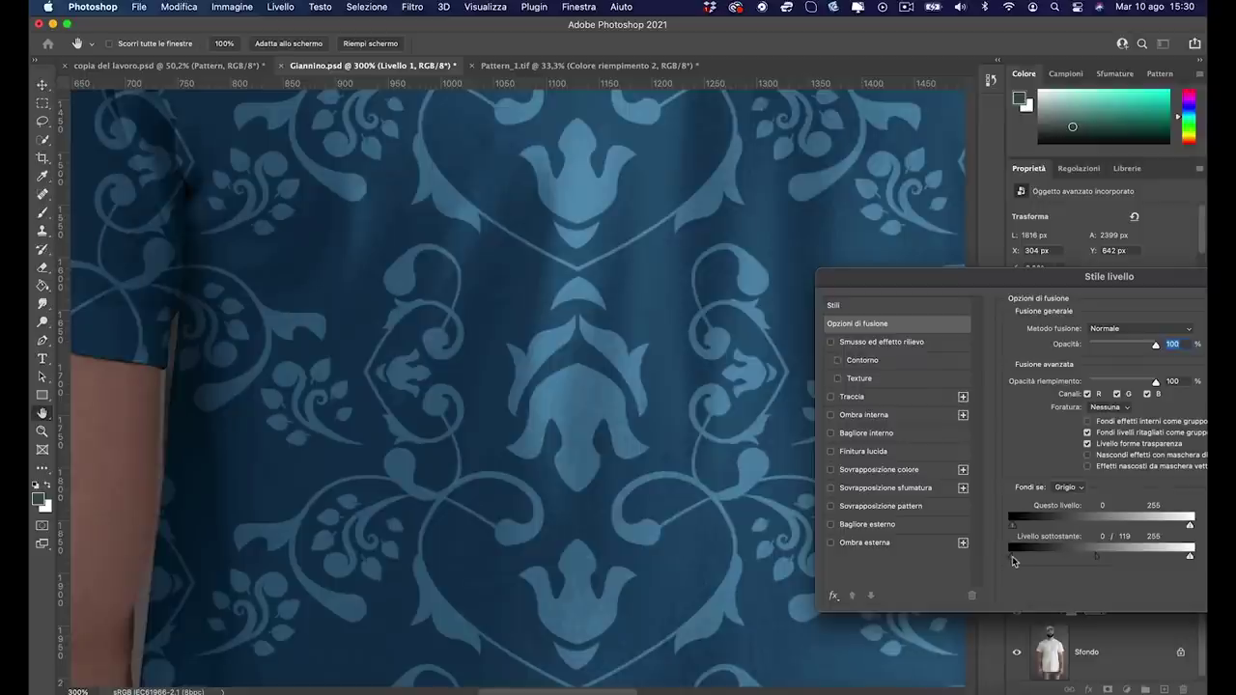
left_click_drag(1013, 558, 1017, 556)
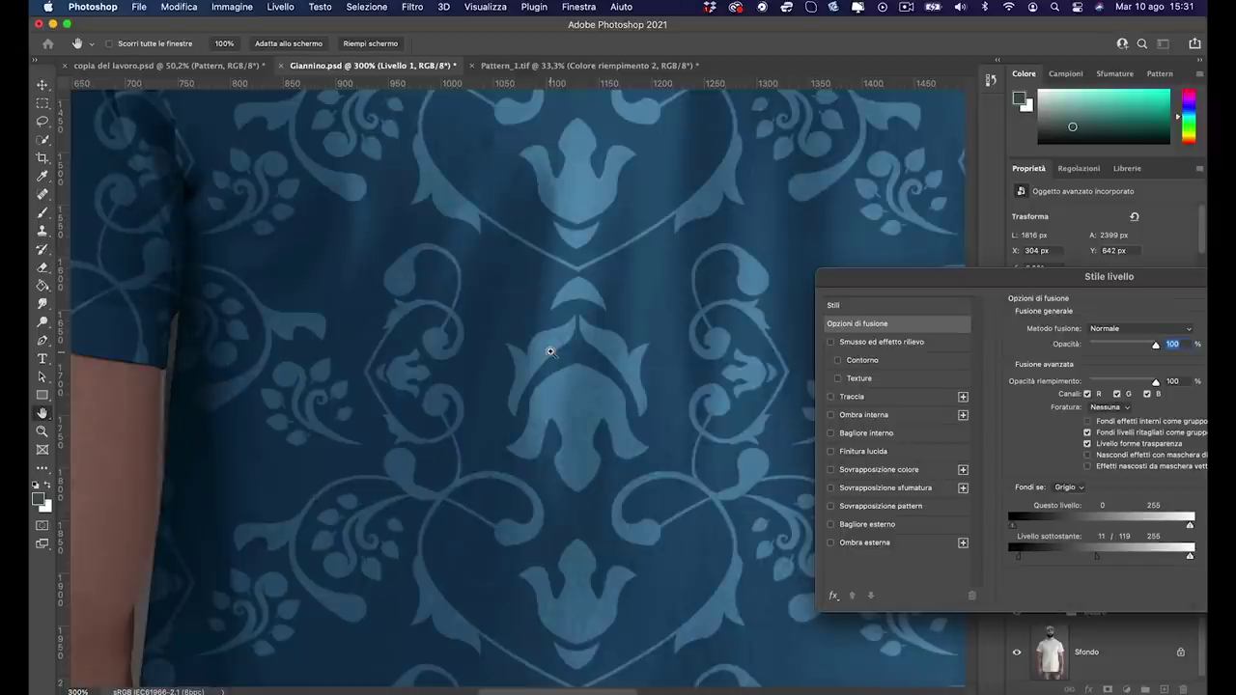
scroll(552, 353, "down", 3)
scroll(551, 352, "down", 2)
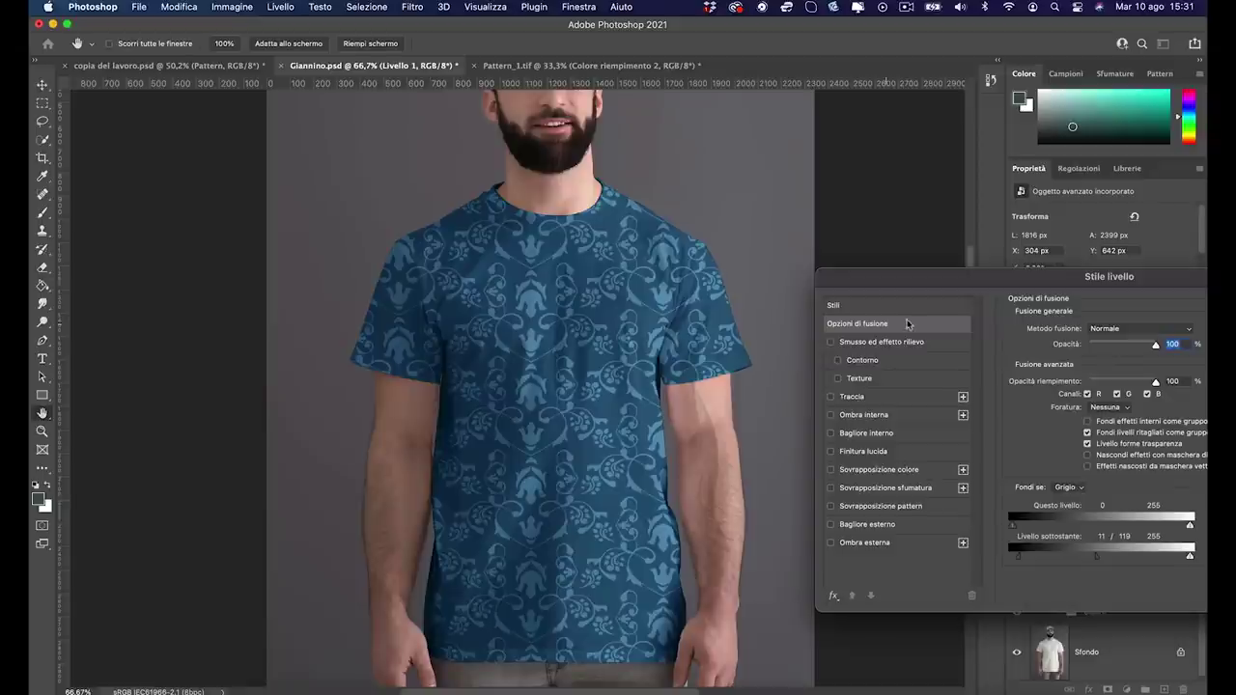
left_click_drag(1009, 280, 781, 280)
left_click(1123, 307)
Rename the damask layer 'Livello 1' to 'Pattern' in the Layers panel
key("z")
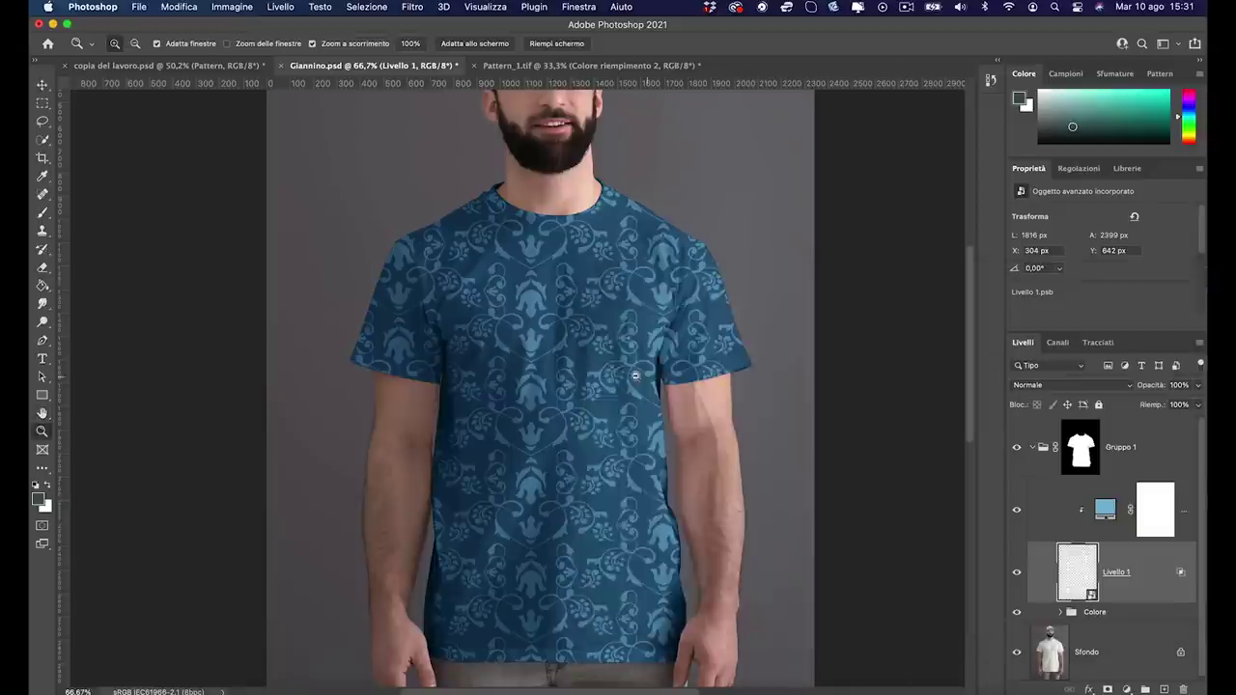
scroll(625, 381, "down", 2)
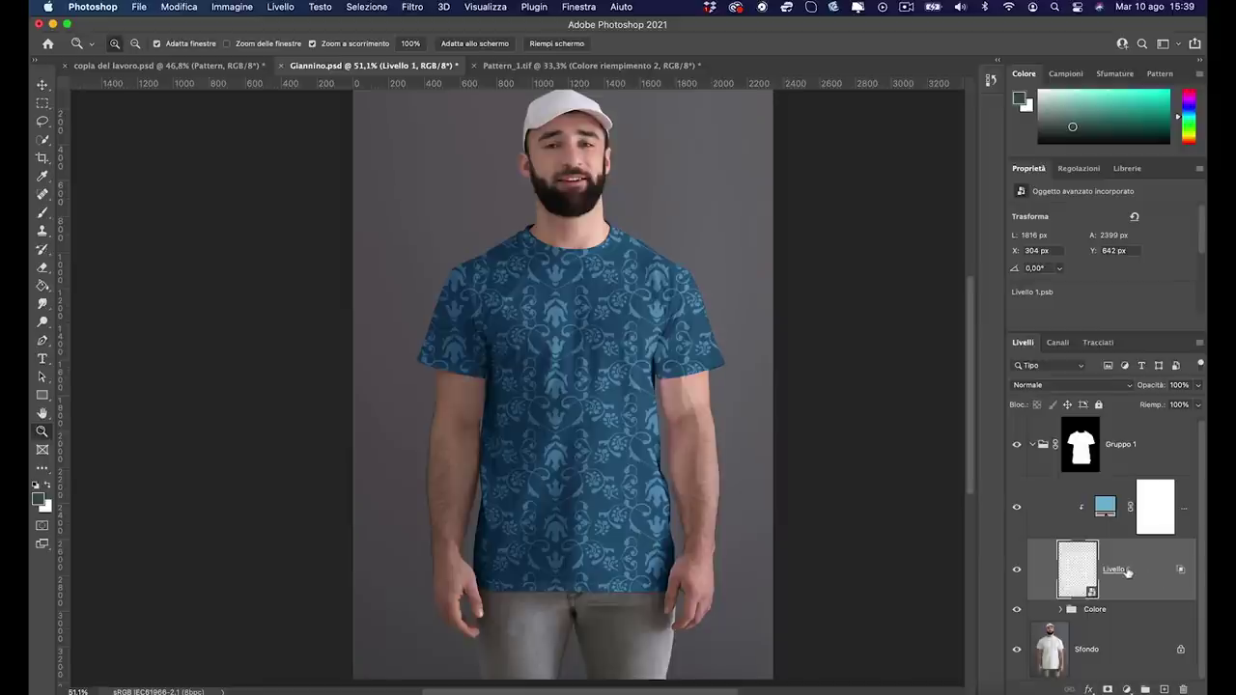
double_click(1116, 570)
type("Pa")
key("Return")
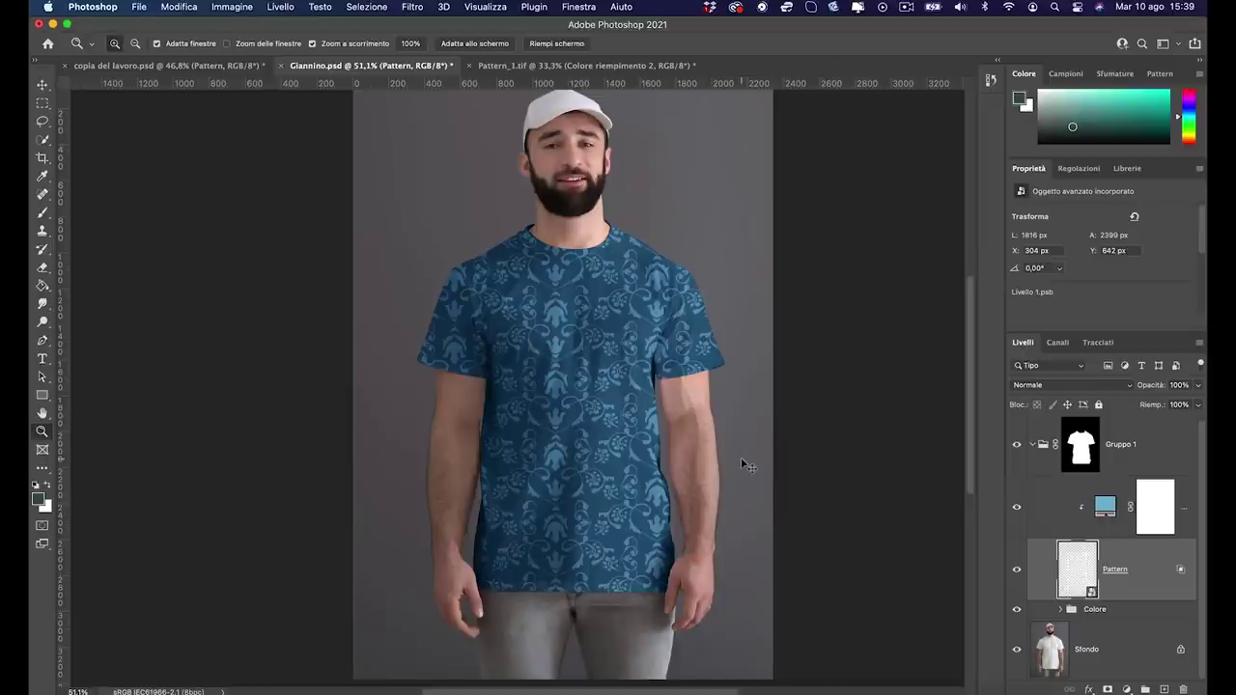
key("ctrl+t")
Switch the Pattern transform to Warp and add cross and vertical grid splits near the collar and chest
right_click(639, 403)
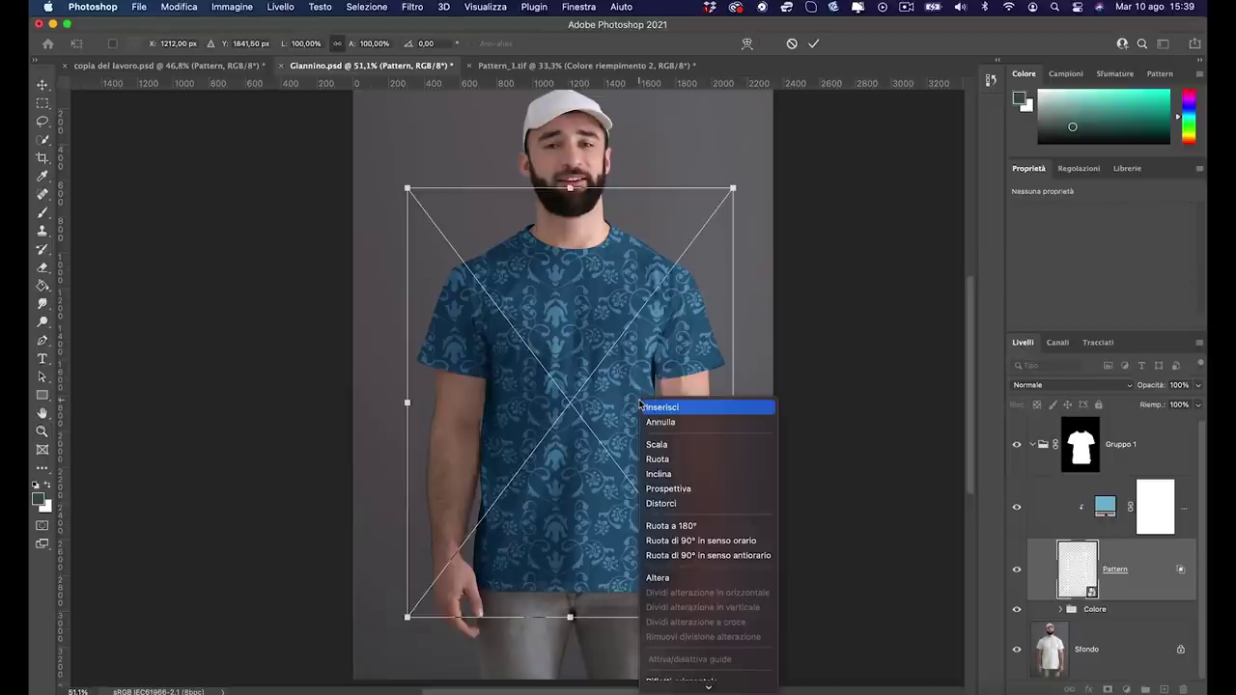
left_click(665, 503)
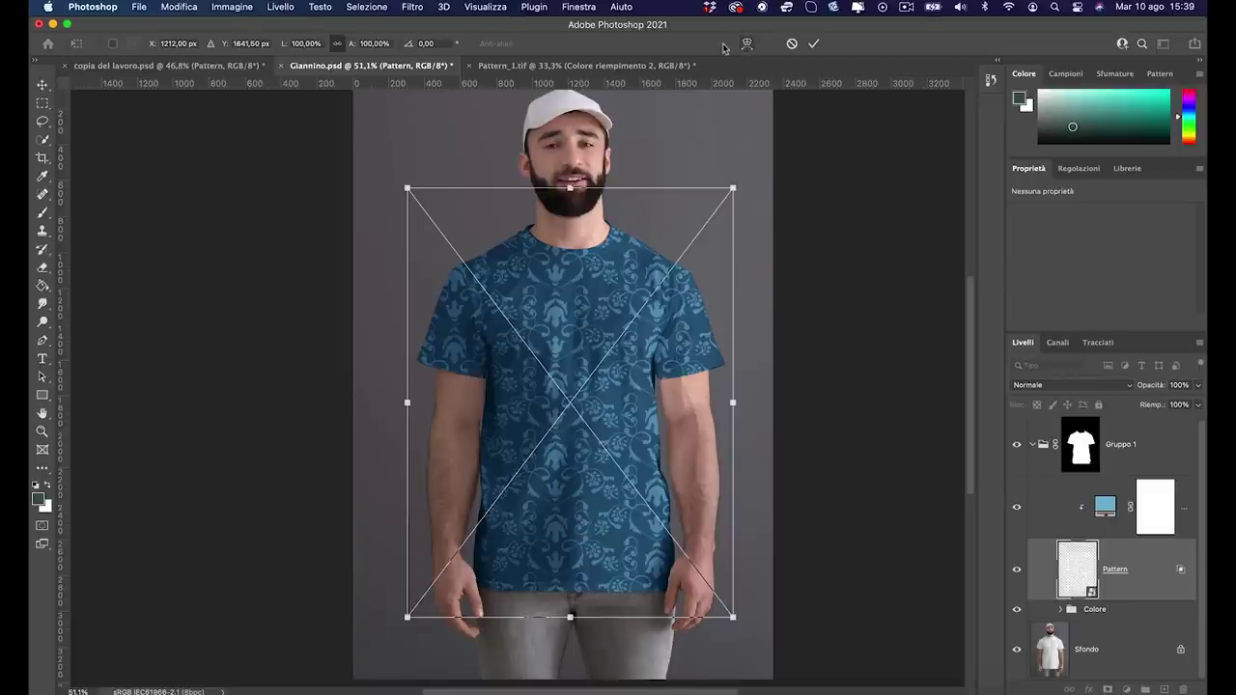
left_click(746, 44)
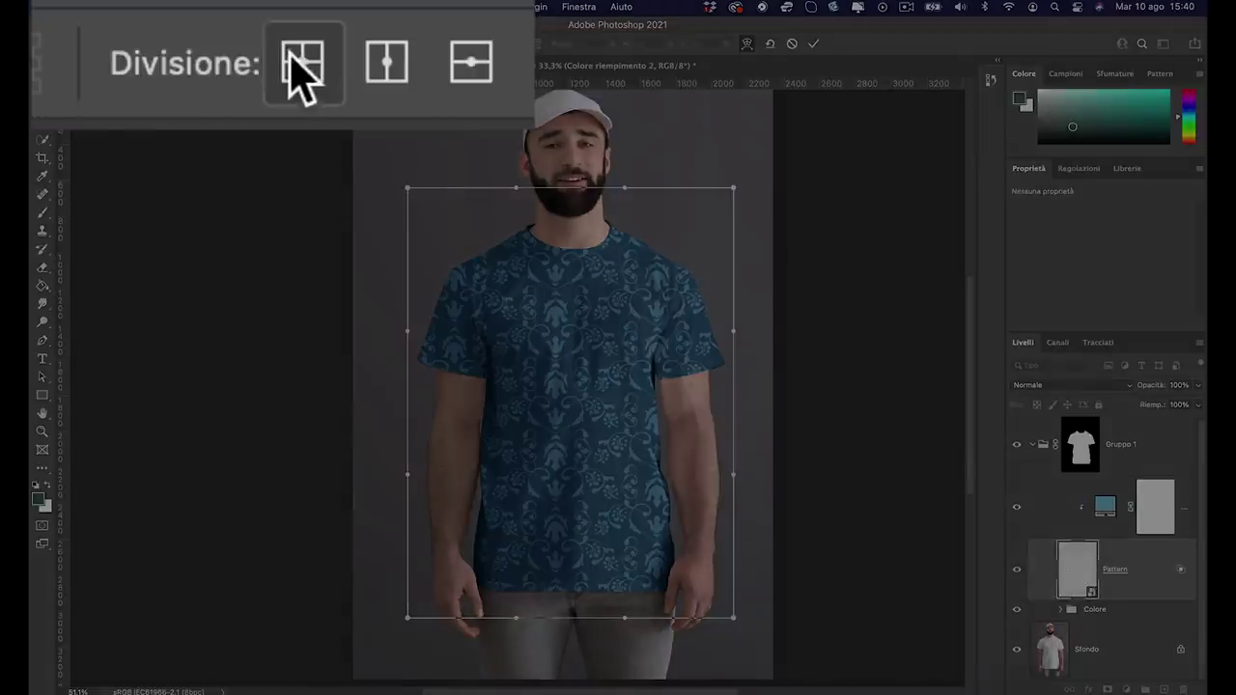
left_click(301, 63)
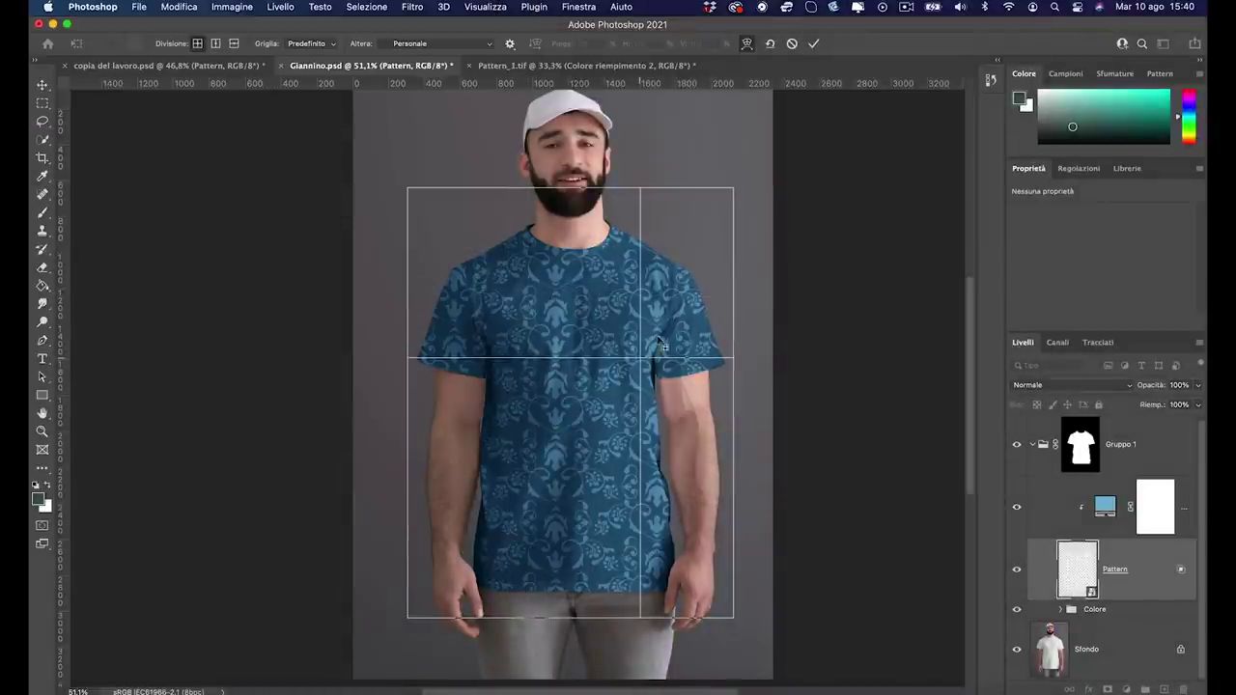
left_click(518, 298)
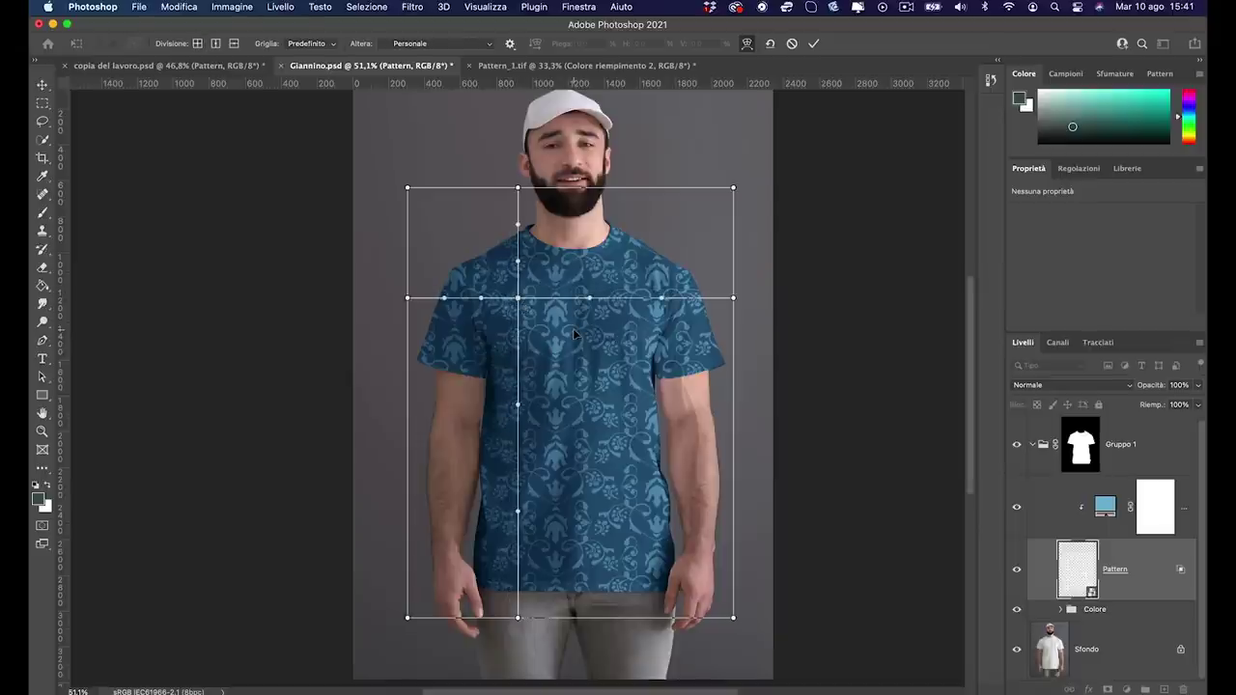
key("alt")
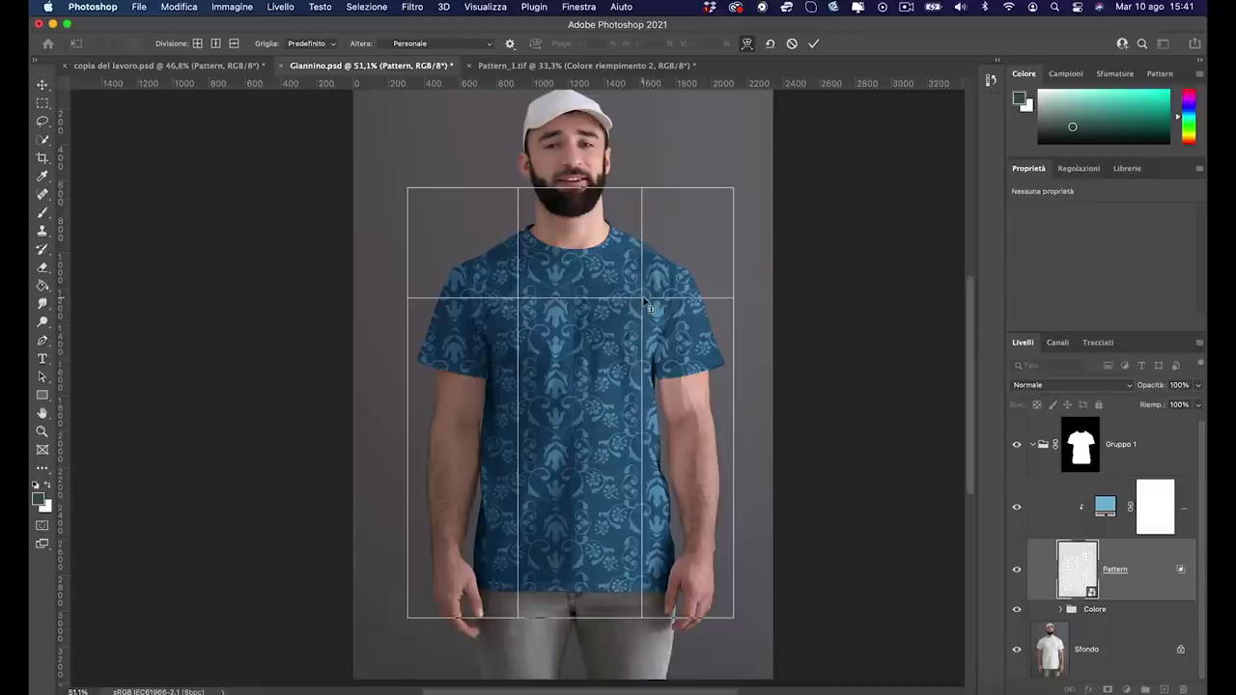
left_click(644, 329)
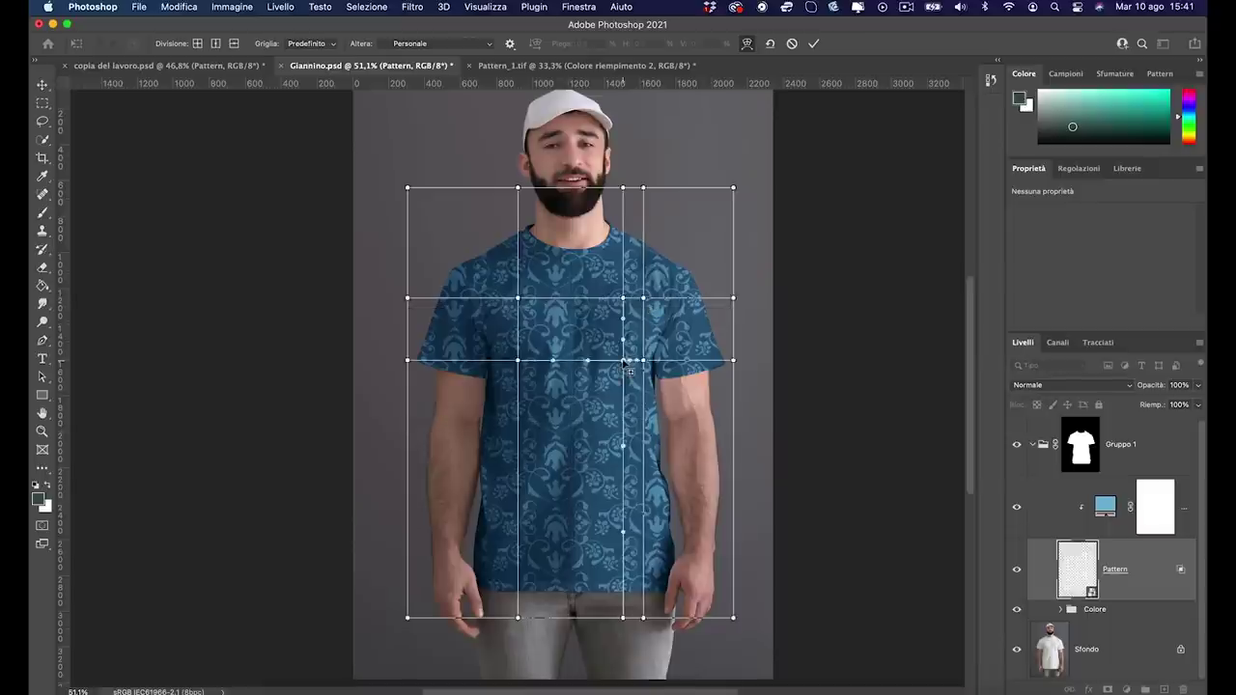
Add a chest-centre split and drag its warp point to bend the damask across the chest
left_click(576, 361)
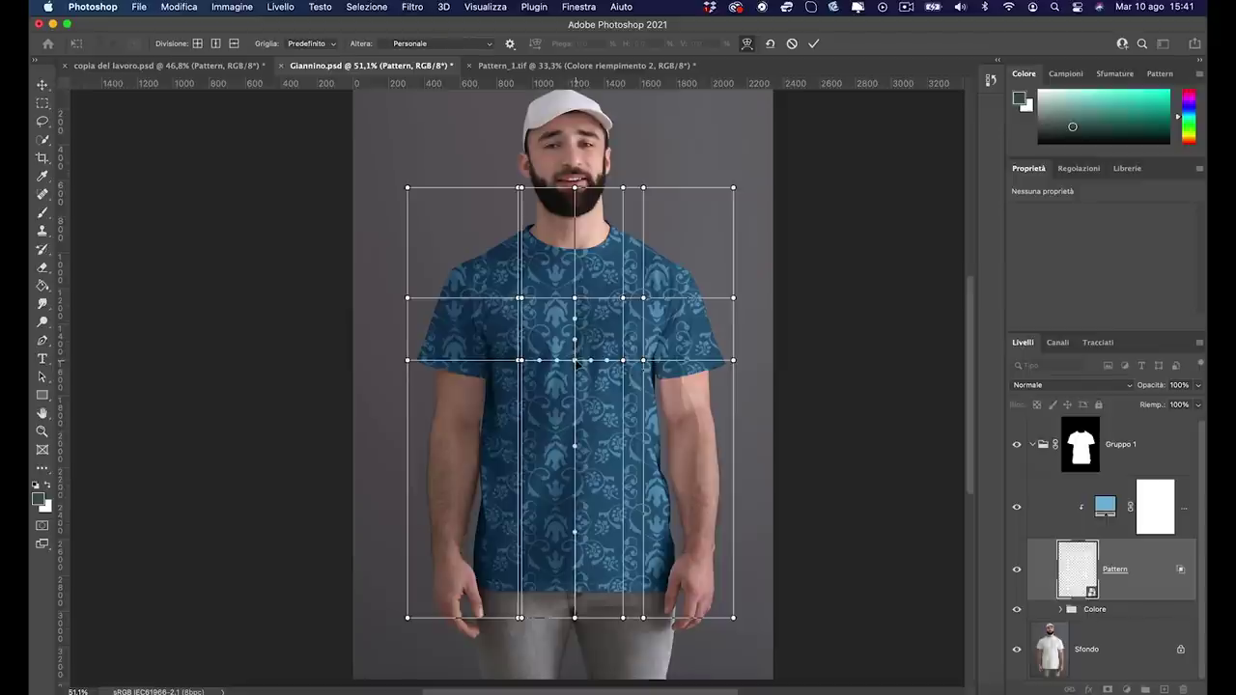
left_click(575, 361)
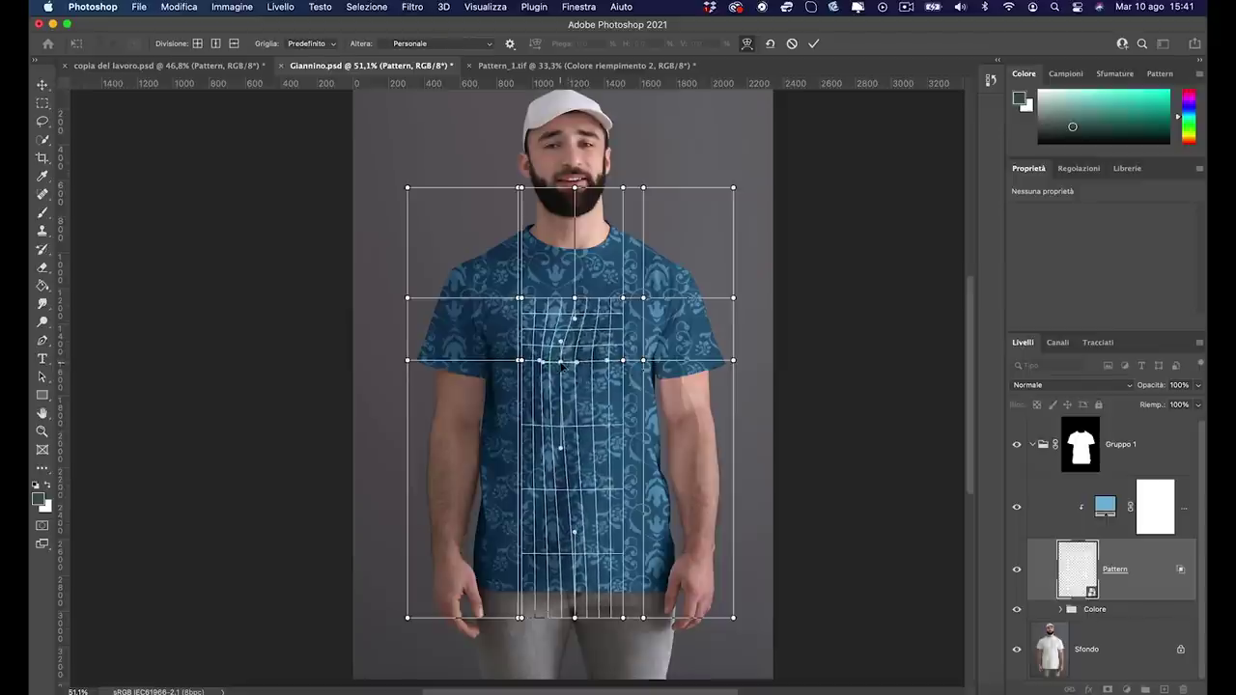
key("super+h")
key("super+plus")
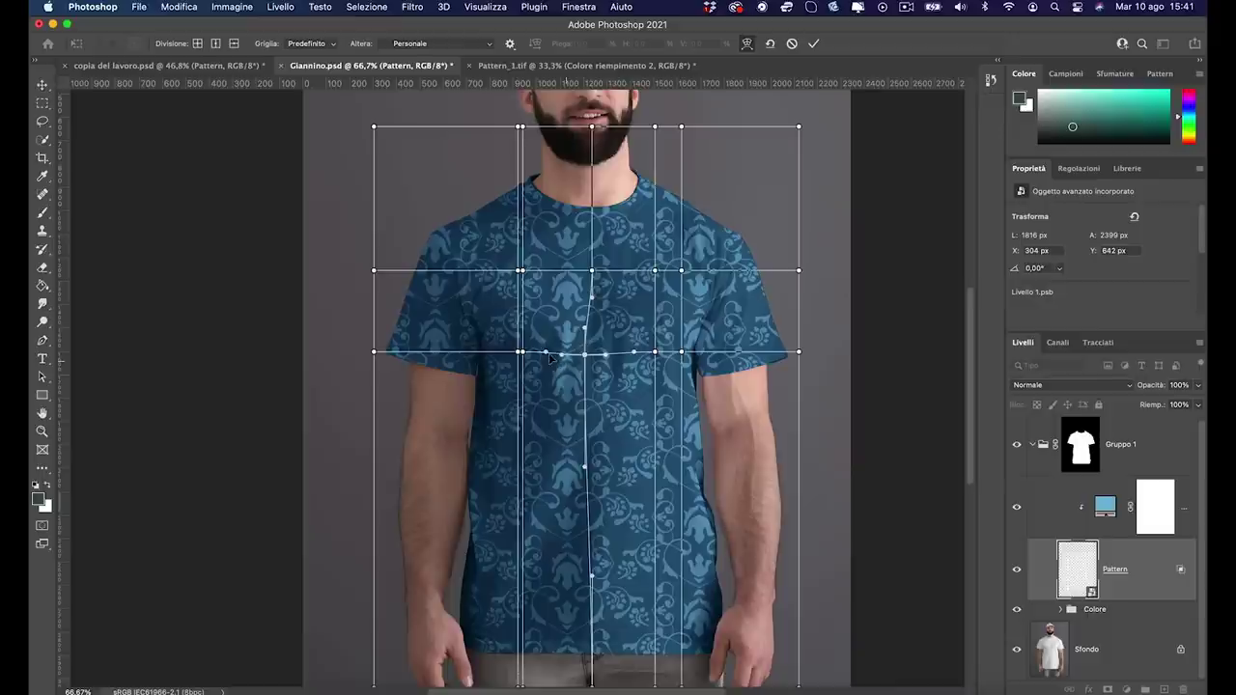
left_click_drag(563, 365, 545, 314)
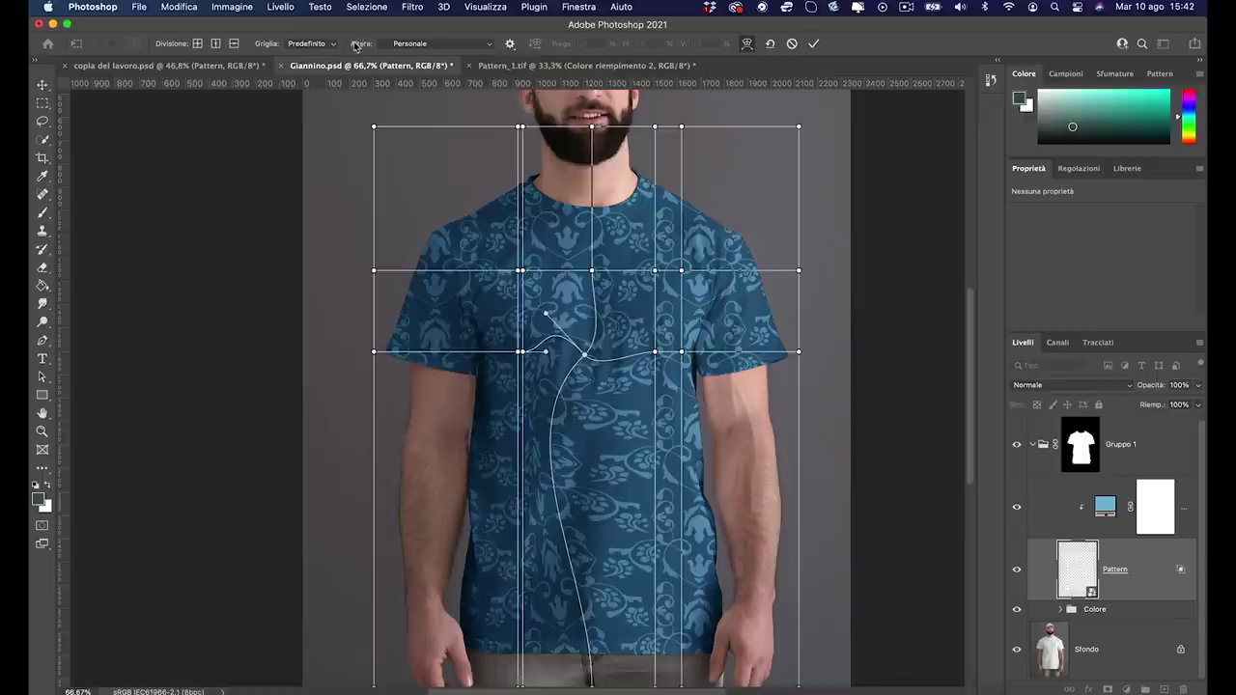
left_click(440, 45)
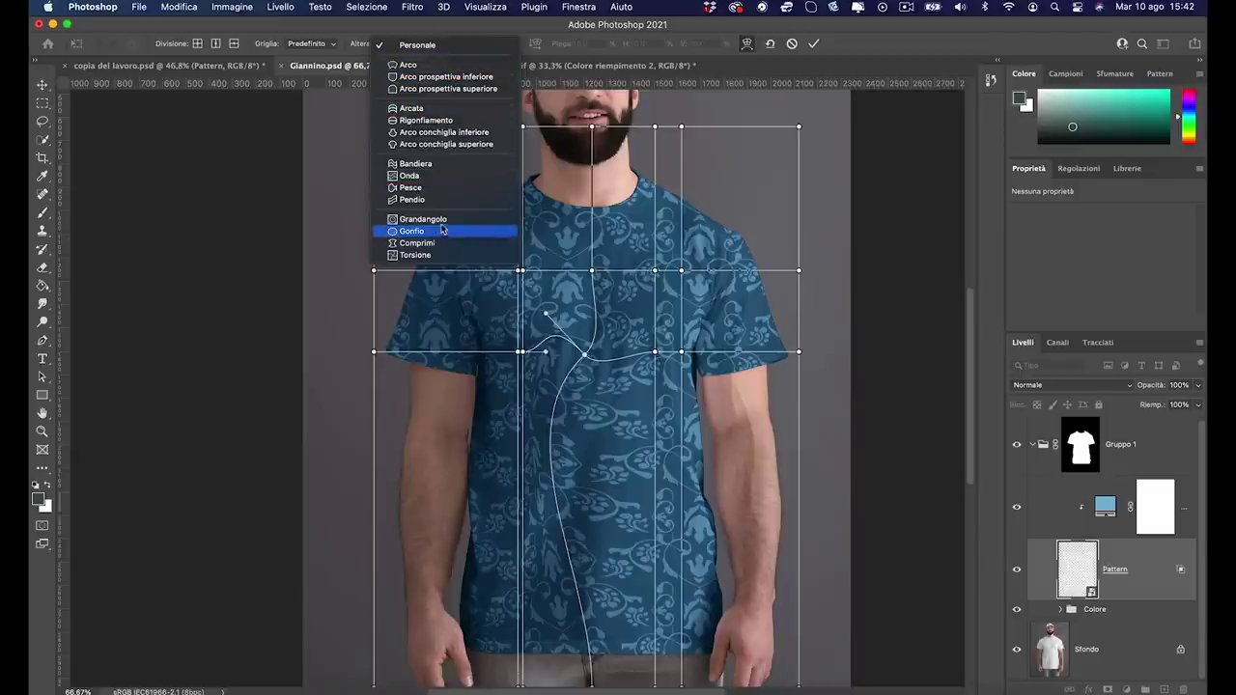
Replace the custom warp with the Arco, then Arcata, preset and shift the arched pattern over the shirt
left_click(439, 65)
left_click(629, 266)
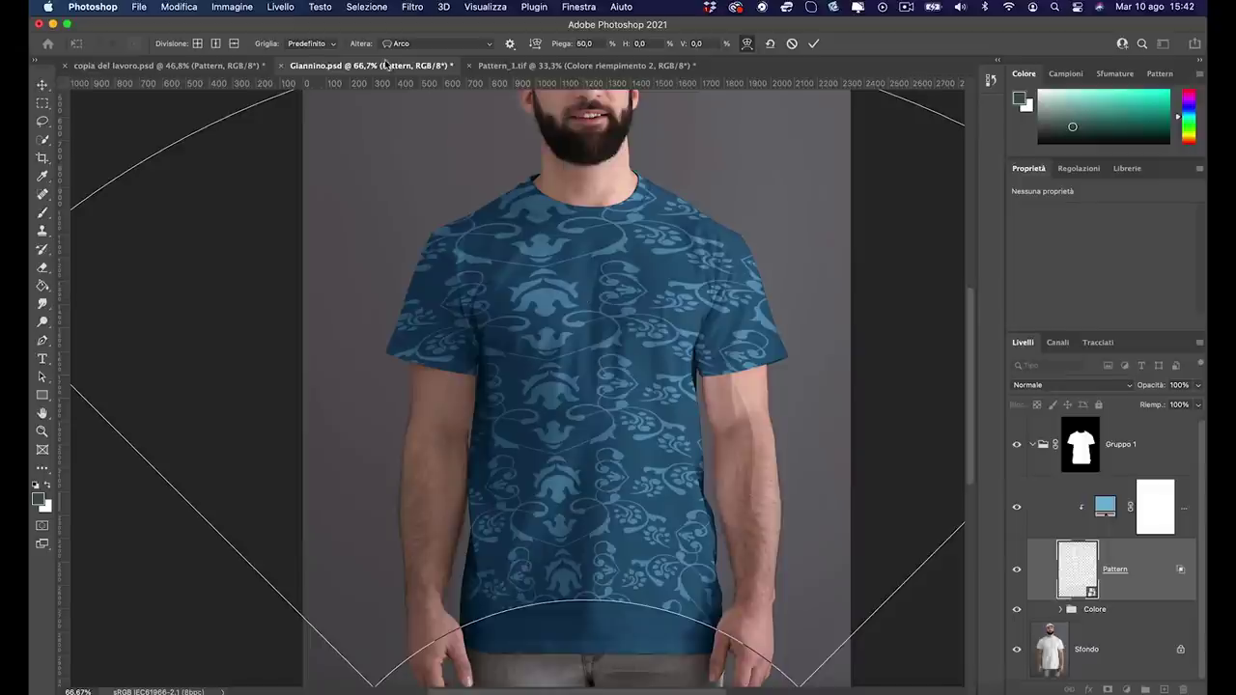
left_click(412, 44)
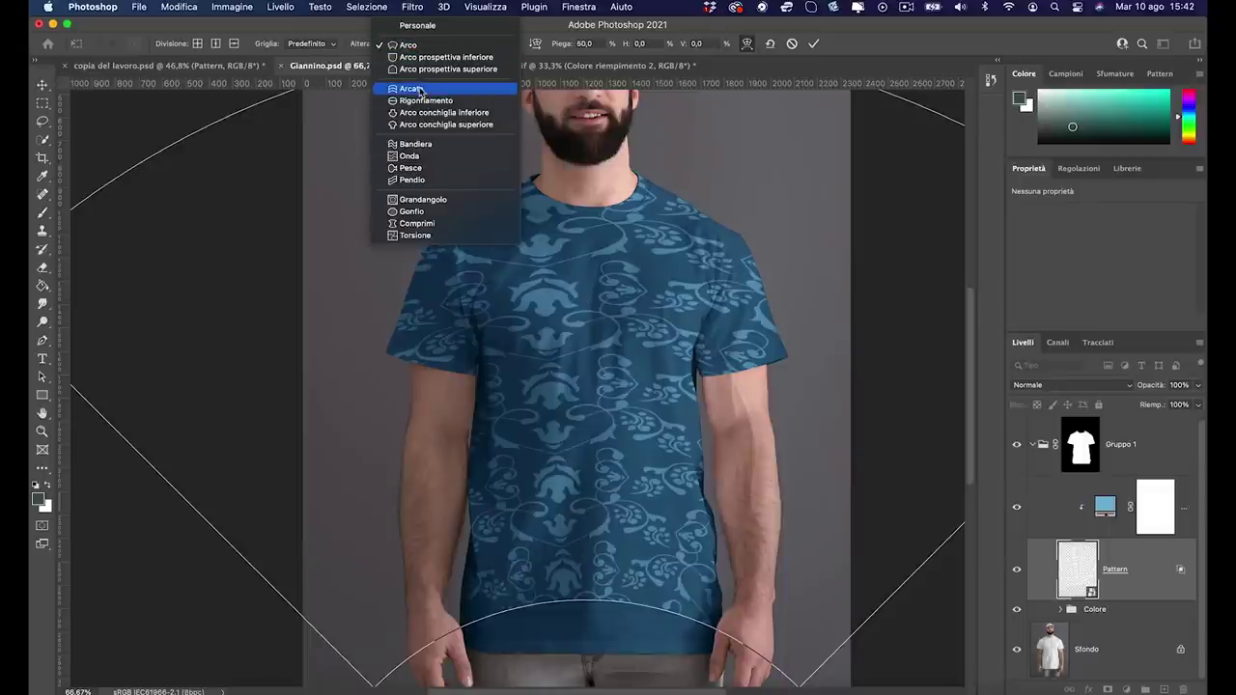
left_click(421, 90)
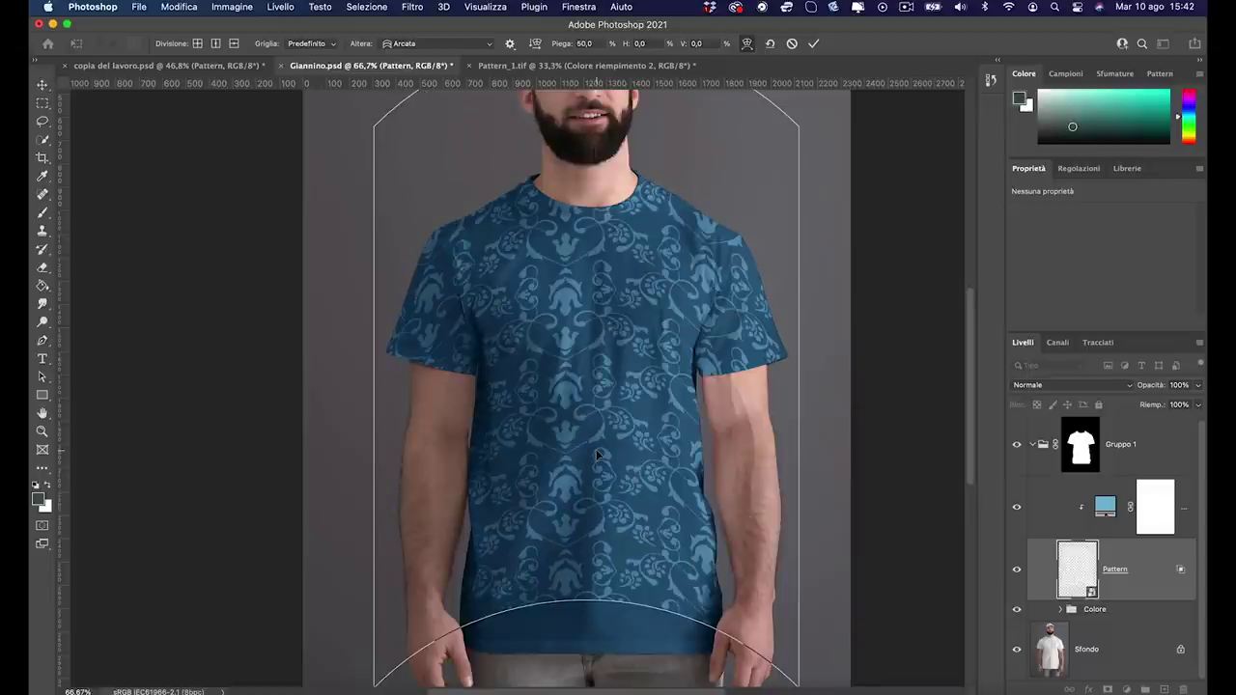
key("ctrl+minus")
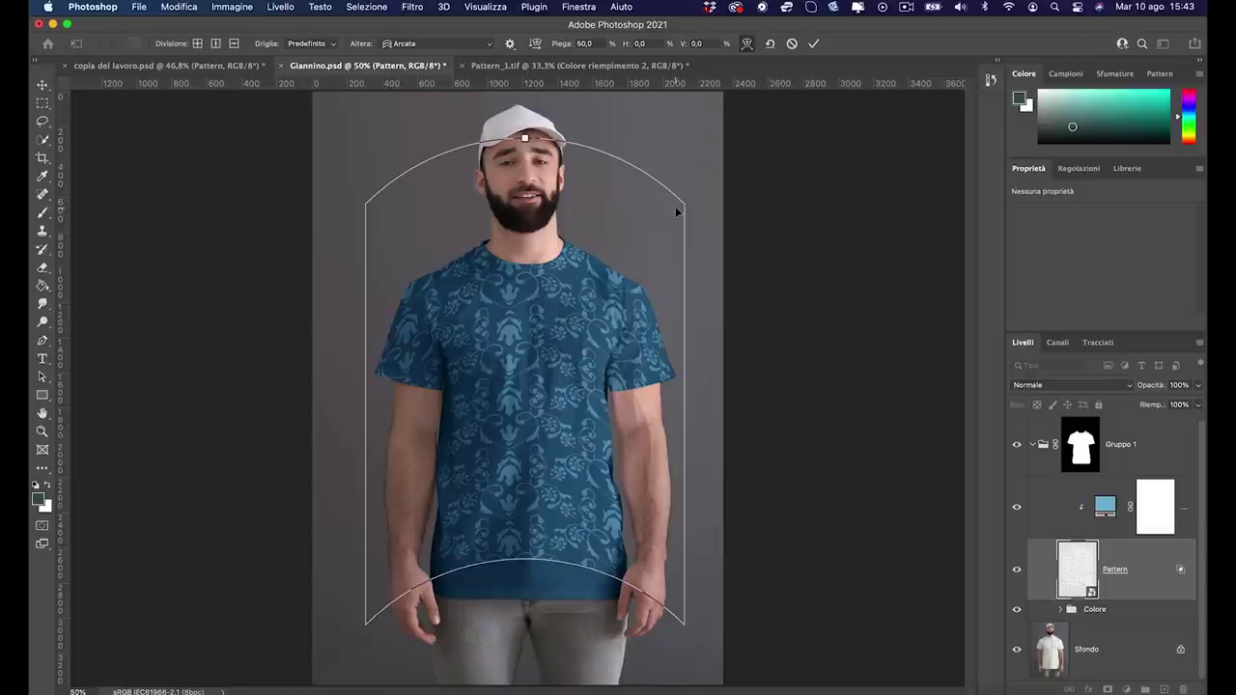
left_click_drag(665, 197, 661, 243)
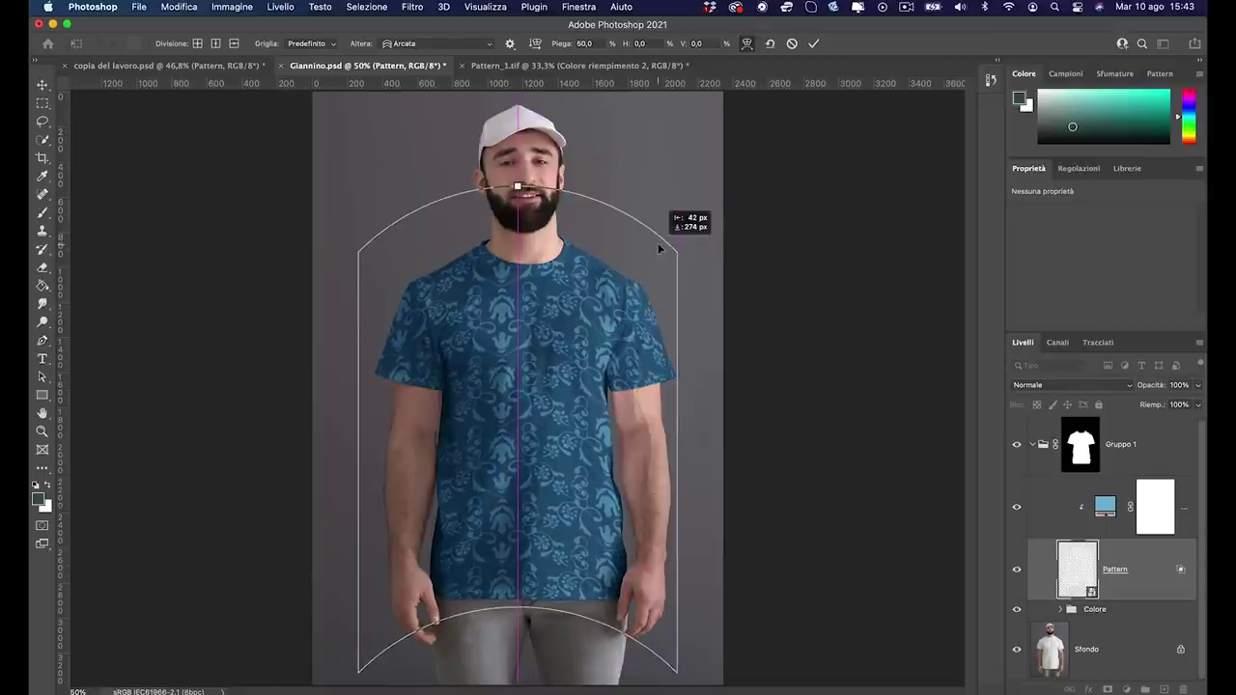
left_click_drag(662, 244, 690, 245)
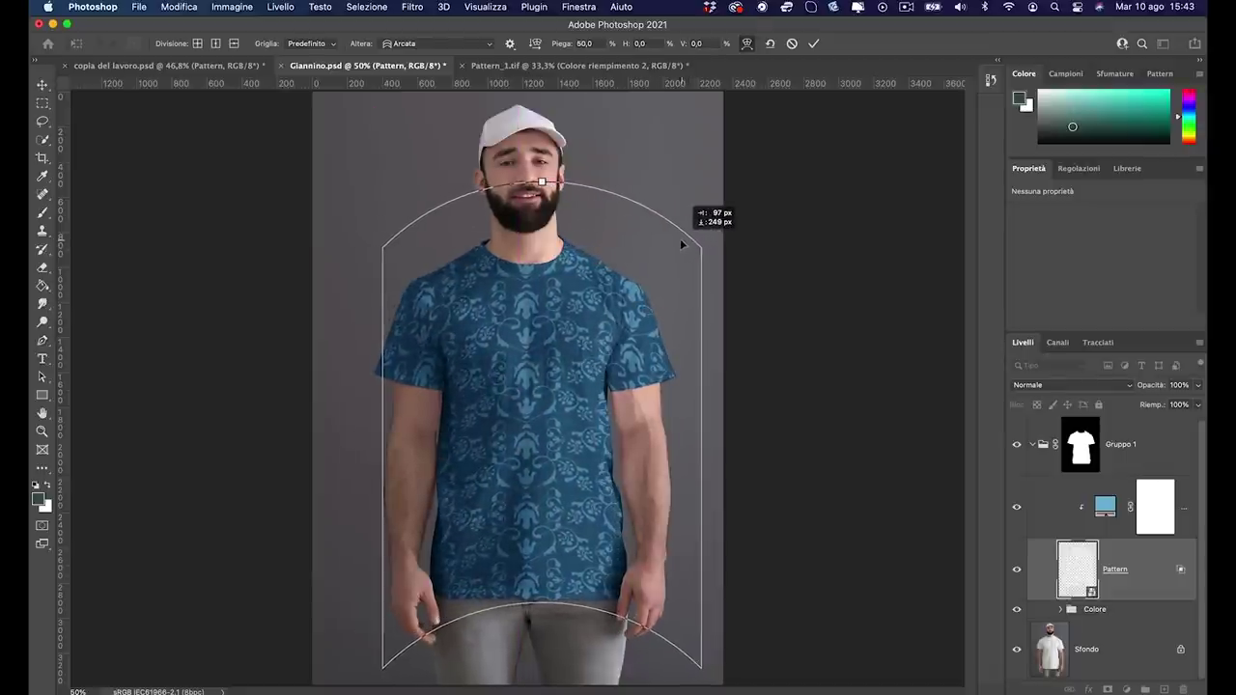
left_click_drag(690, 243, 680, 239)
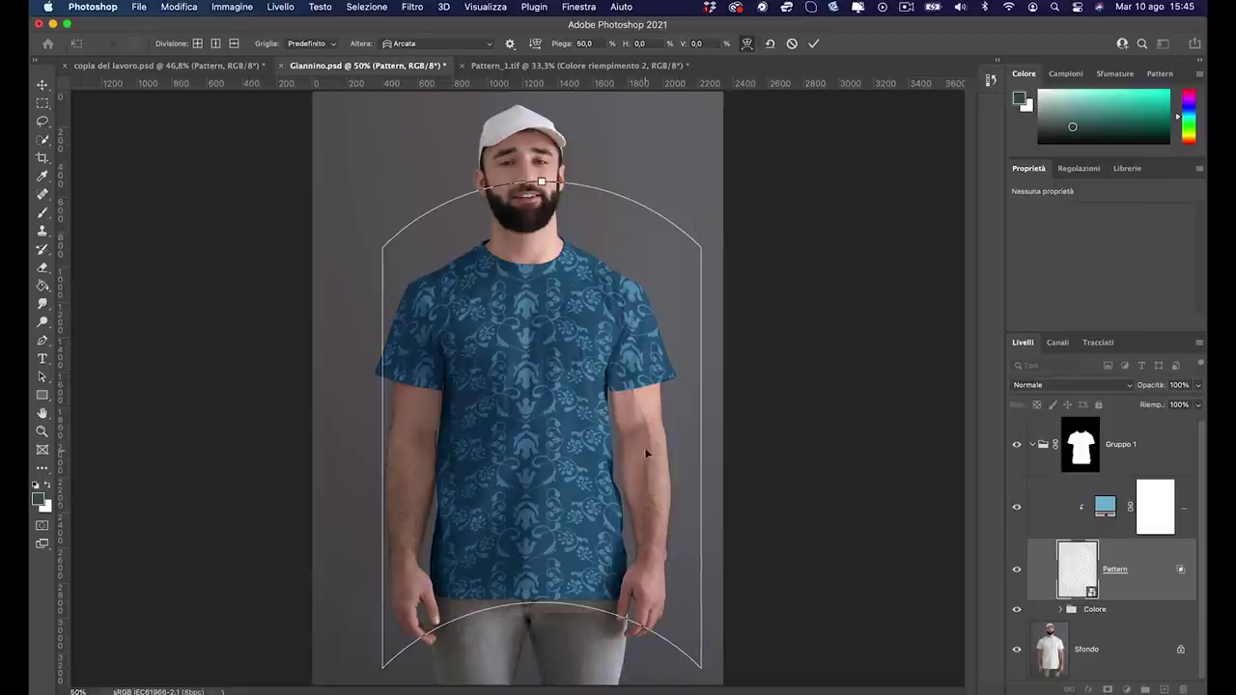
Try the 3x3, 4x4 and 5x5 warp grid sizes
left_click(308, 43)
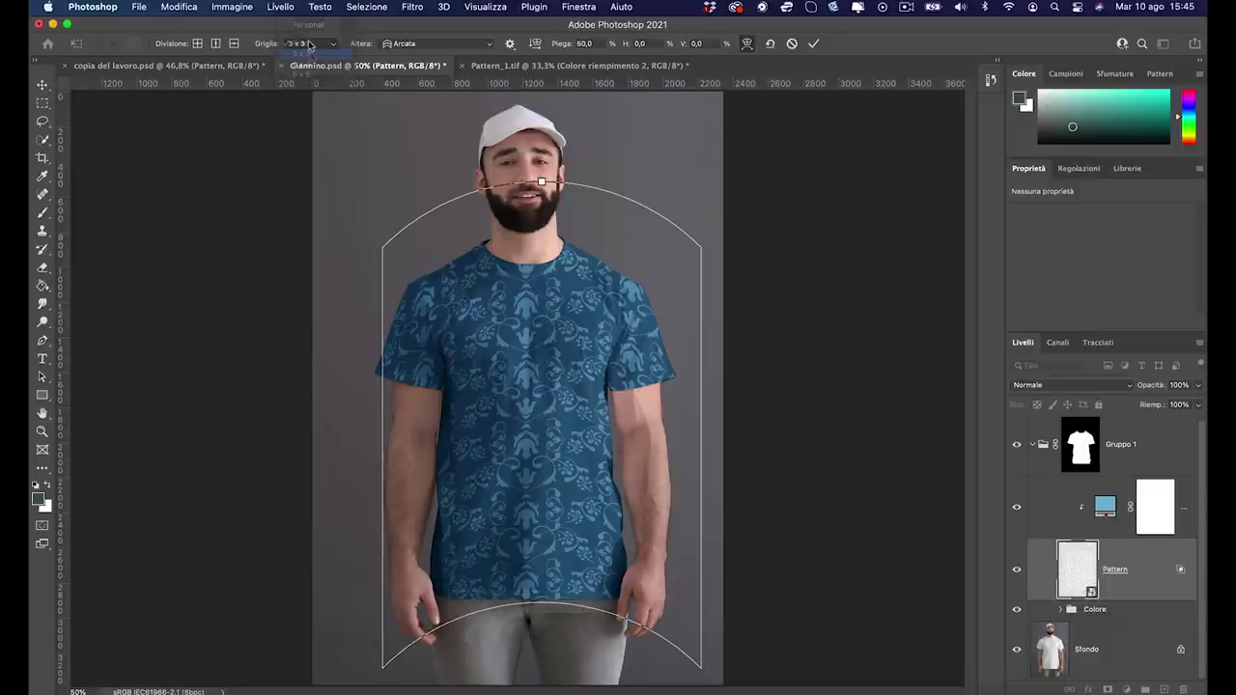
left_click(307, 53)
left_click(309, 45)
left_click(307, 54)
left_click(307, 45)
left_click(327, 45)
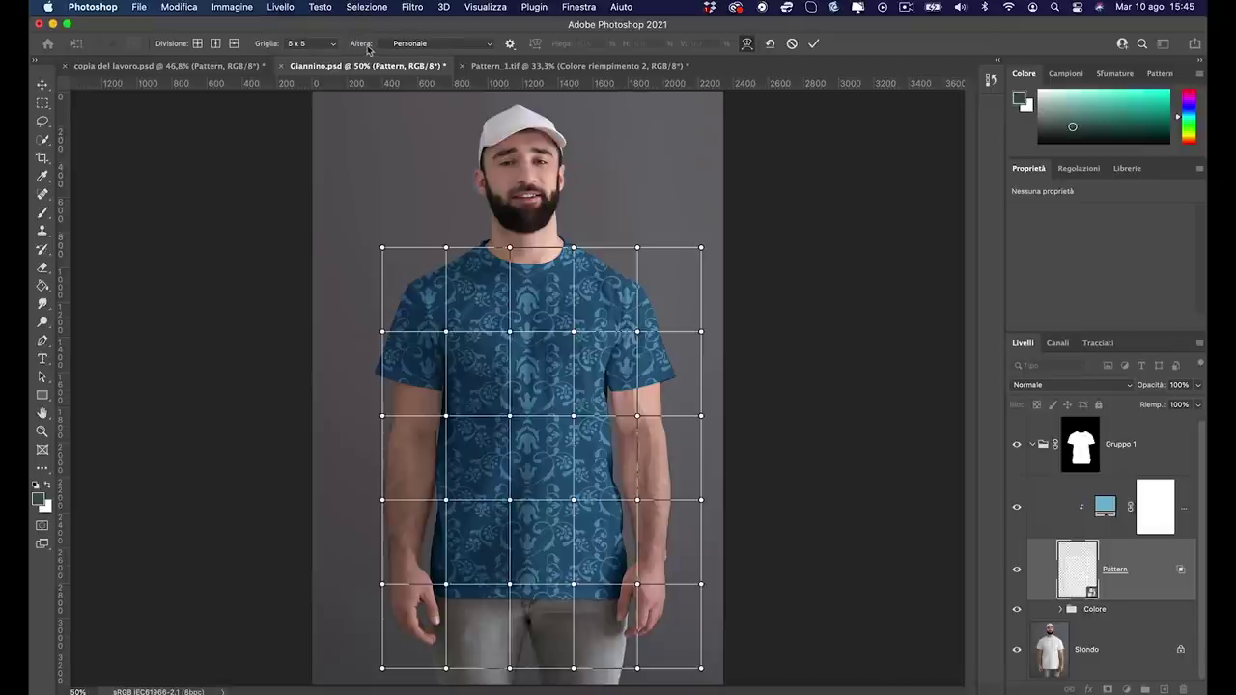
Reapply the Arcata arch warp style with a 3x3 grid
left_click(400, 47)
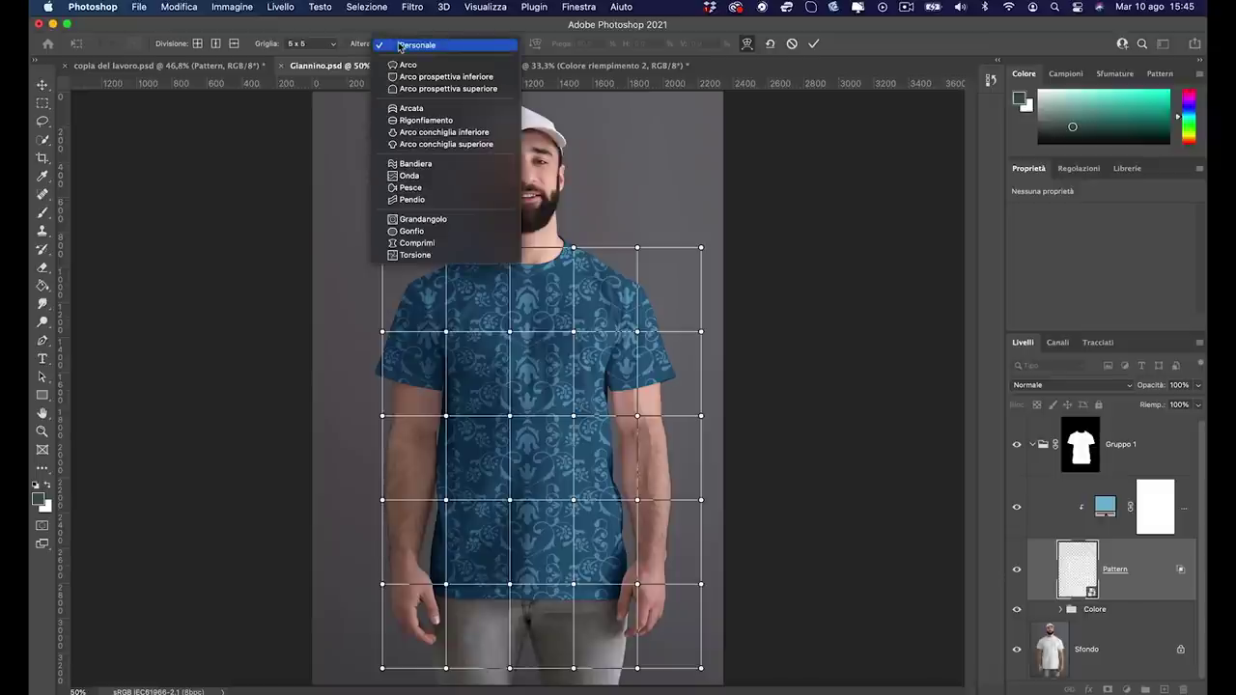
left_click(436, 110)
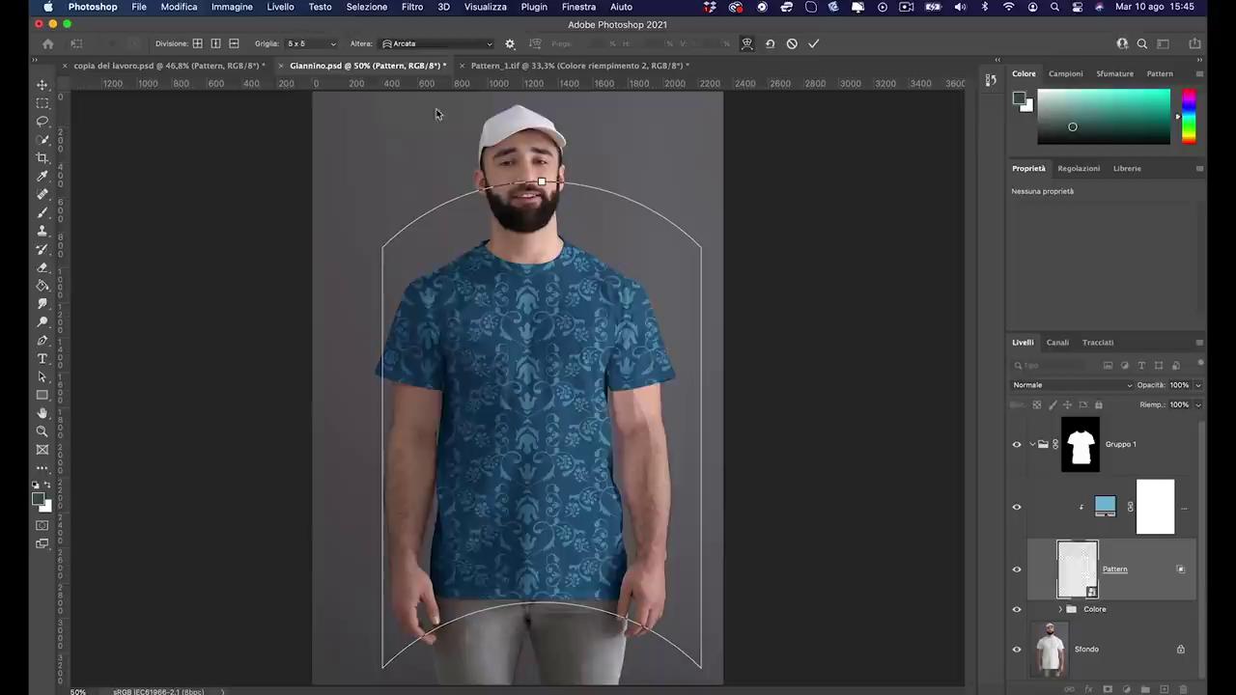
left_click(309, 44)
left_click(308, 54)
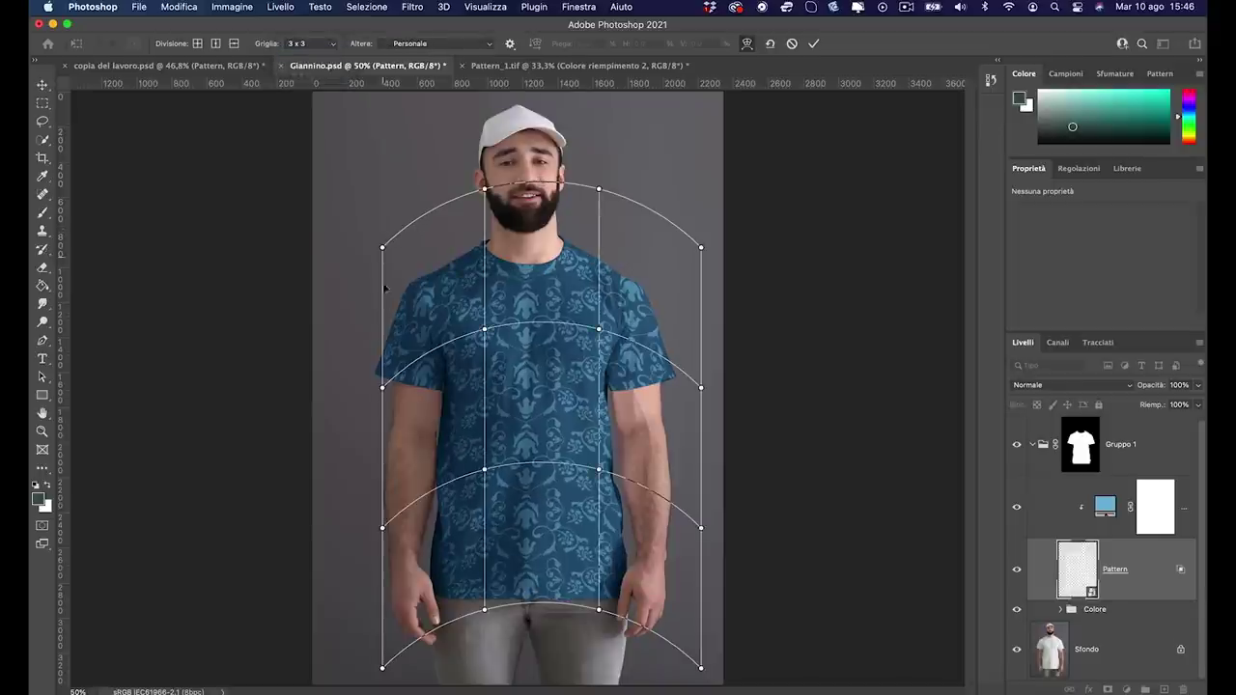
Pull the pattern's lower corners and bottom edge in to follow the shirt hem
mouse_move(382, 667)
left_mouse_down()
mouse_move(464, 670)
mouse_move(430, 669)
left_mouse_up()
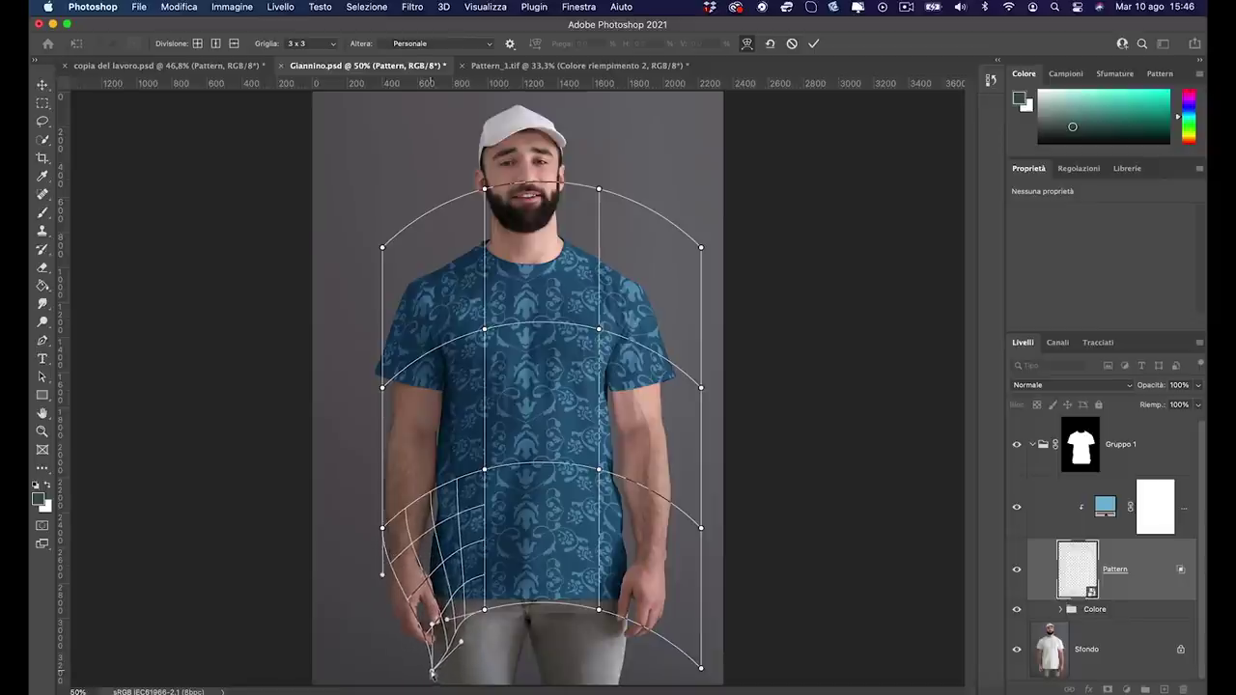
left_click_drag(715, 668, 629, 665)
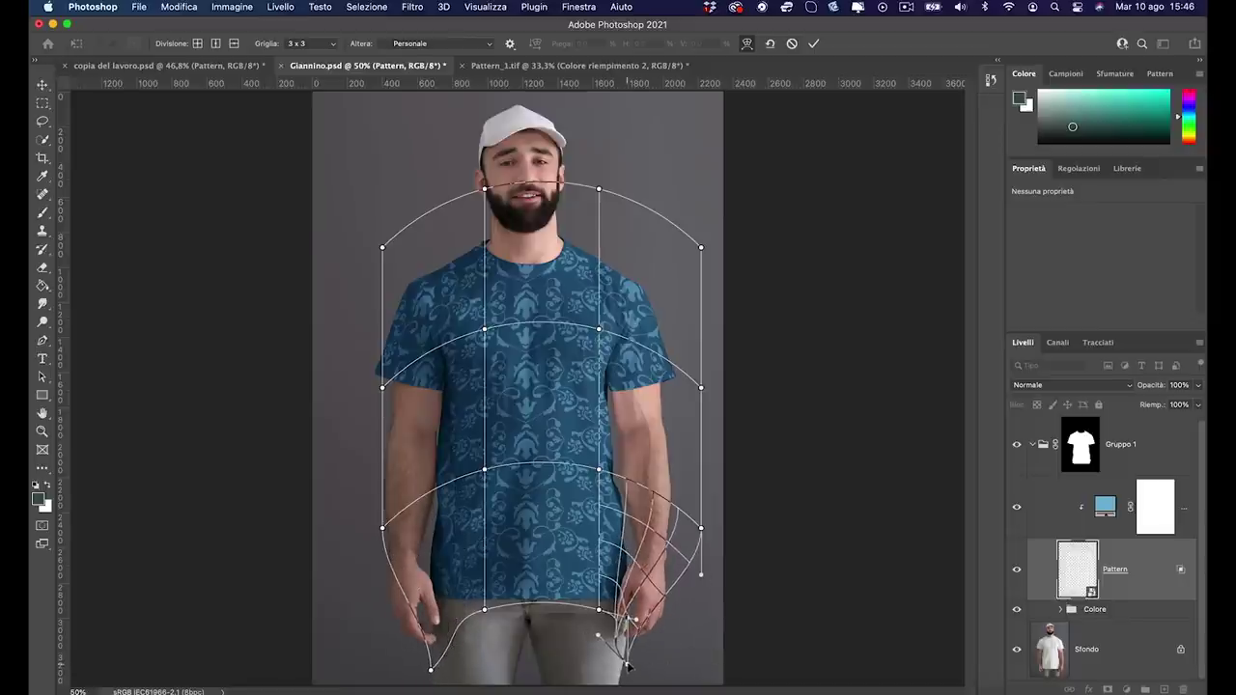
left_click_drag(579, 608, 579, 634)
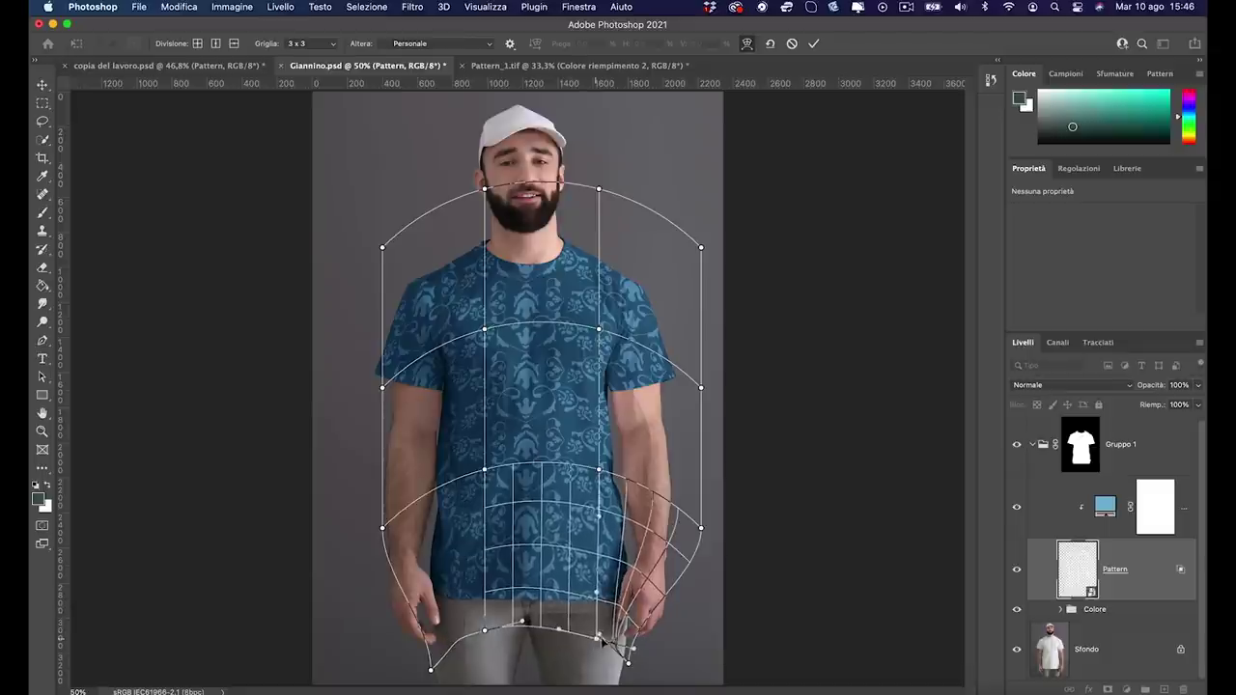
left_click_drag(484, 632, 485, 626)
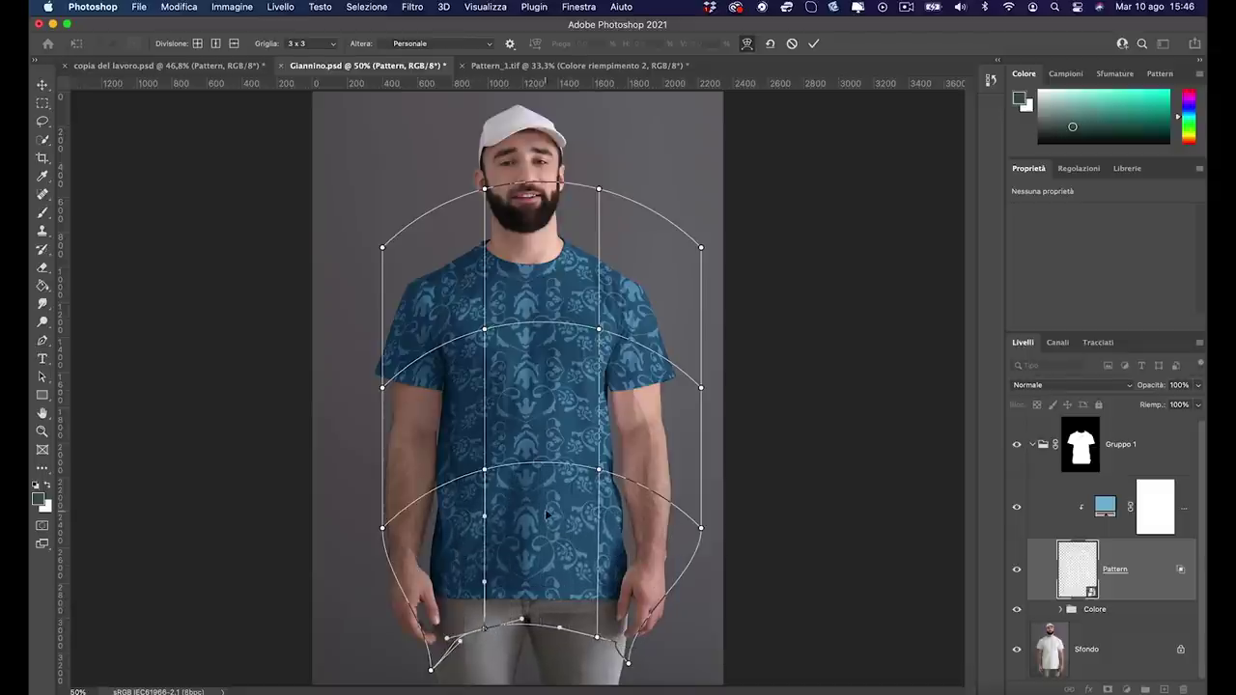
Fit the pattern's top corners and edge to the shoulders and neckline, bulging it over the left sleeve
mouse_move(382, 250)
left_mouse_down()
mouse_move(396, 265)
mouse_move(392, 253)
left_mouse_up()
left_click_drag(702, 247, 642, 239)
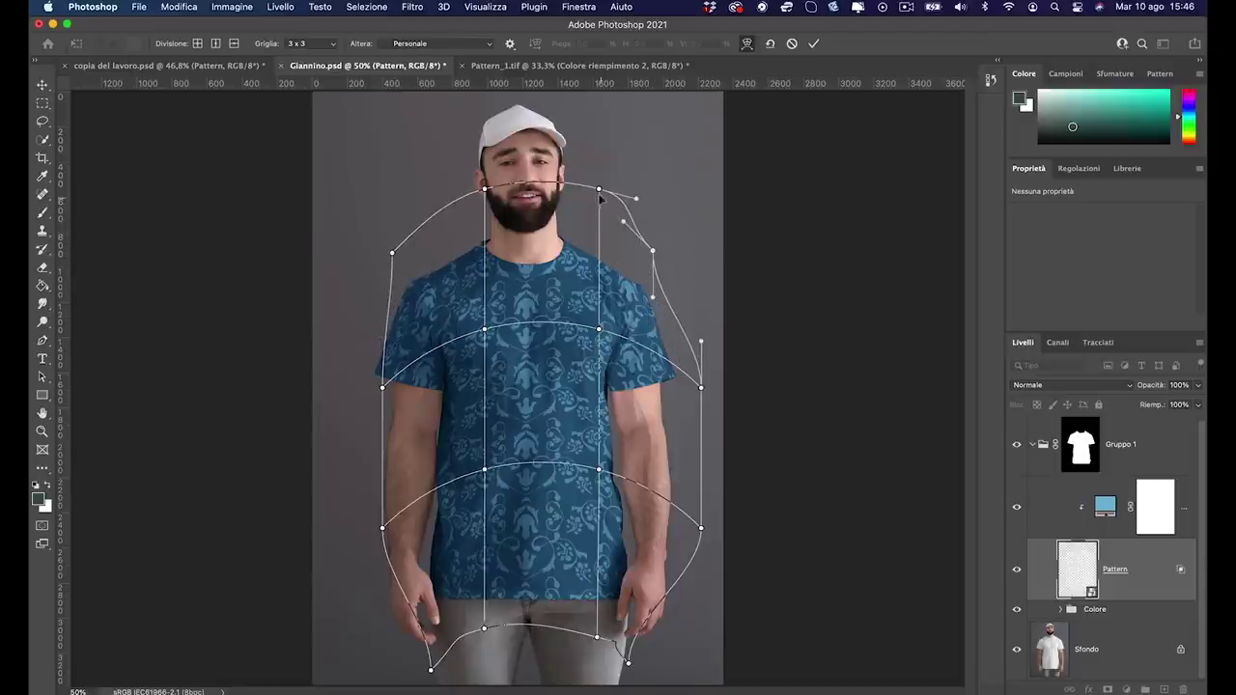
left_click_drag(601, 201, 599, 211)
left_click_drag(485, 190, 486, 200)
left_click_drag(593, 338, 598, 338)
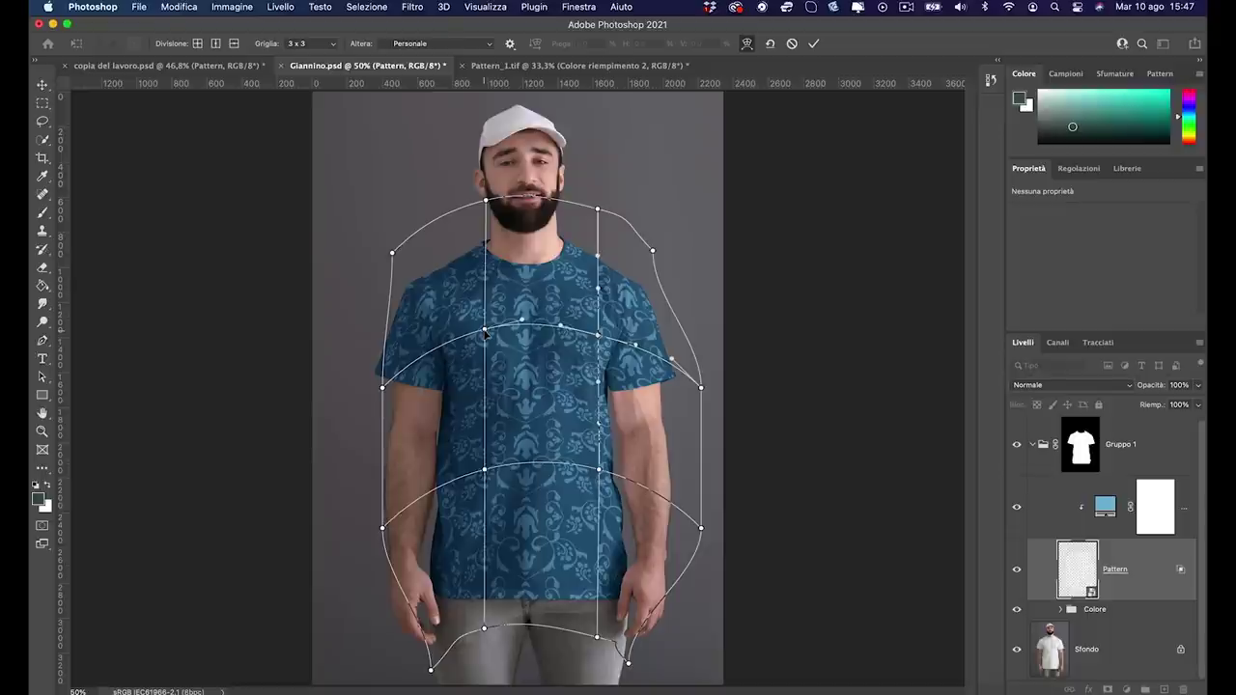
mouse_move(486, 331)
left_mouse_down()
mouse_move(446, 356)
mouse_move(443, 311)
left_mouse_up()
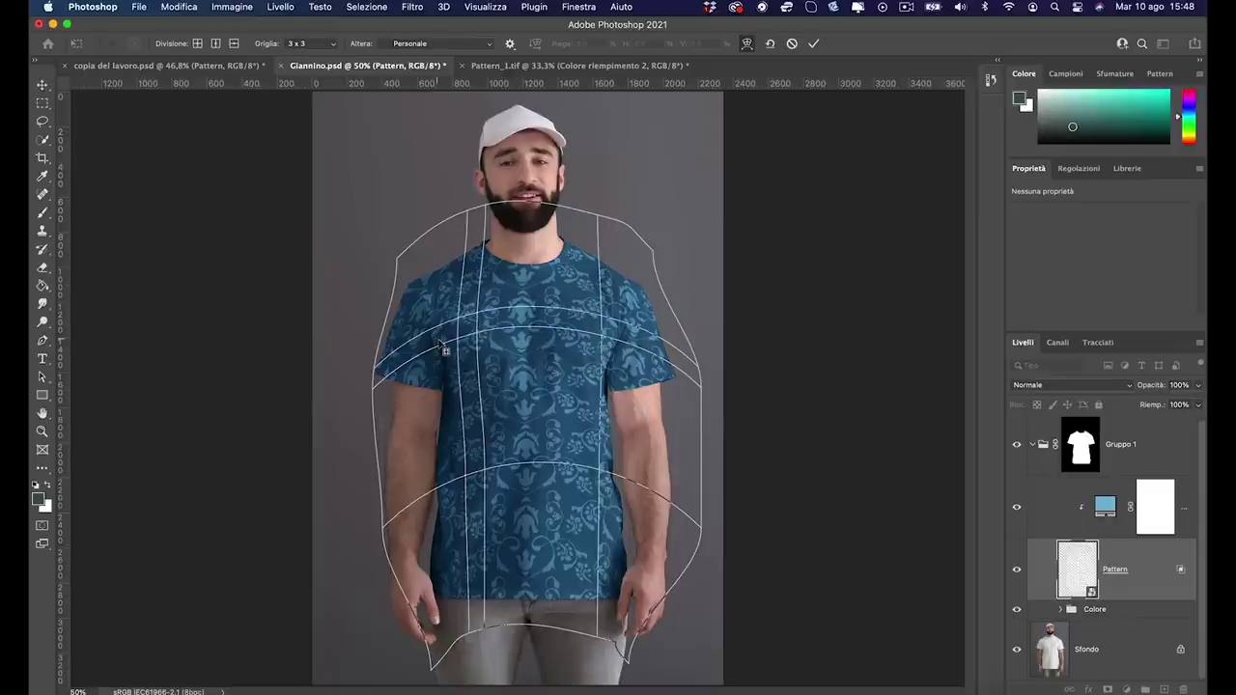
Add vertical warp splits and reshape the pattern down the shirt's left and right sides
left_click(447, 357)
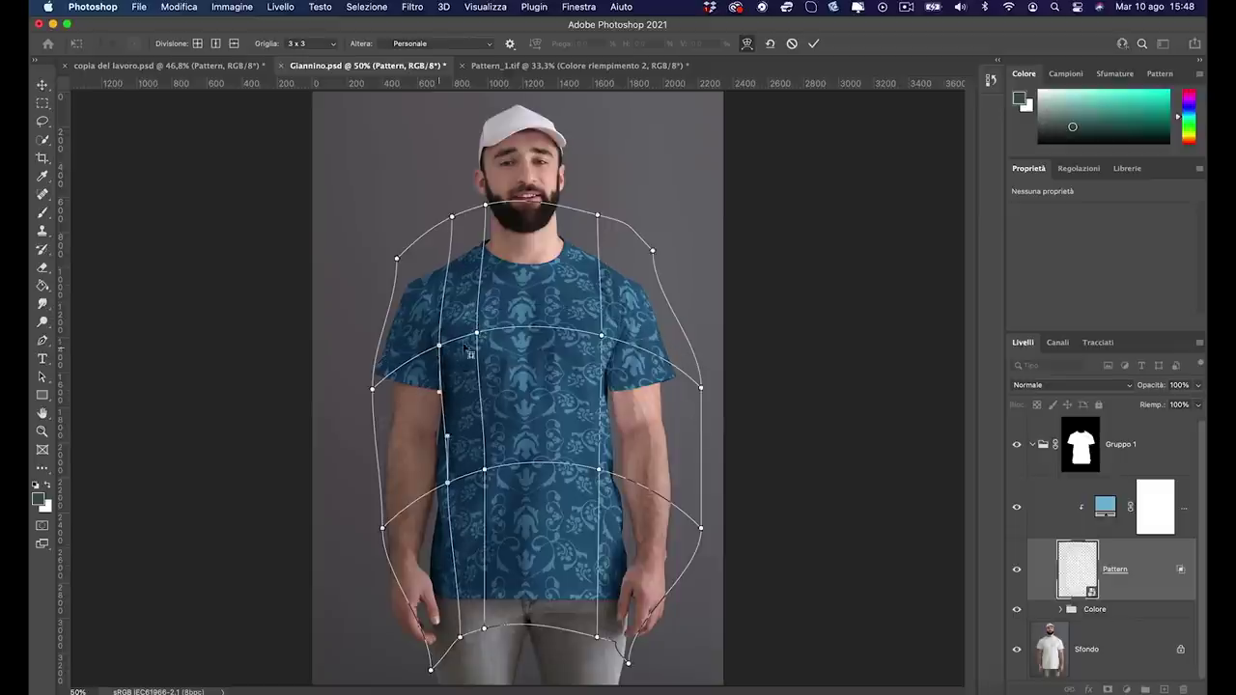
left_click(628, 340)
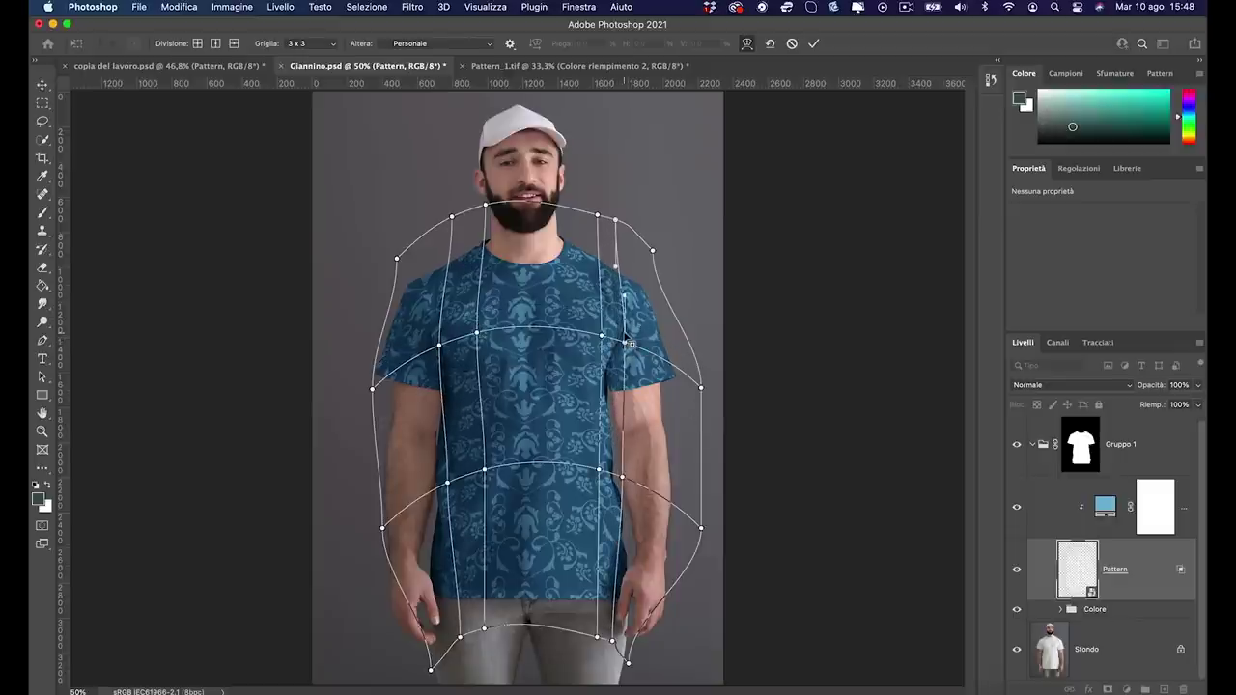
key("super+plus")
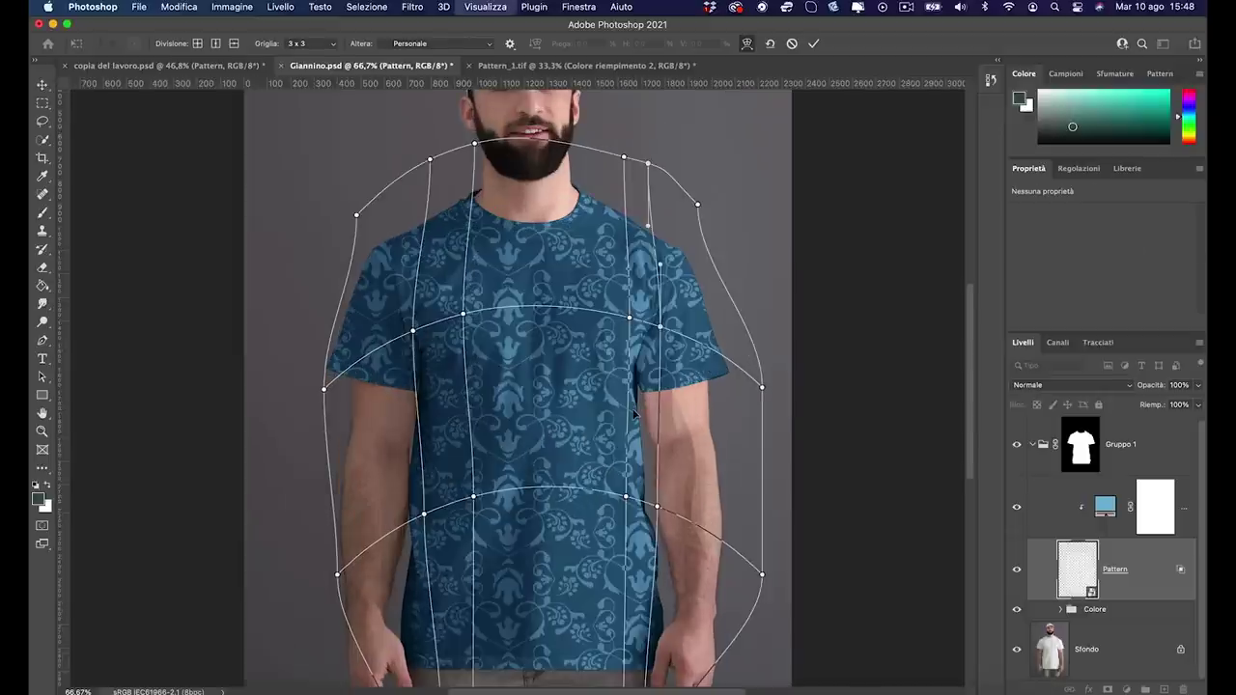
key("super+plus")
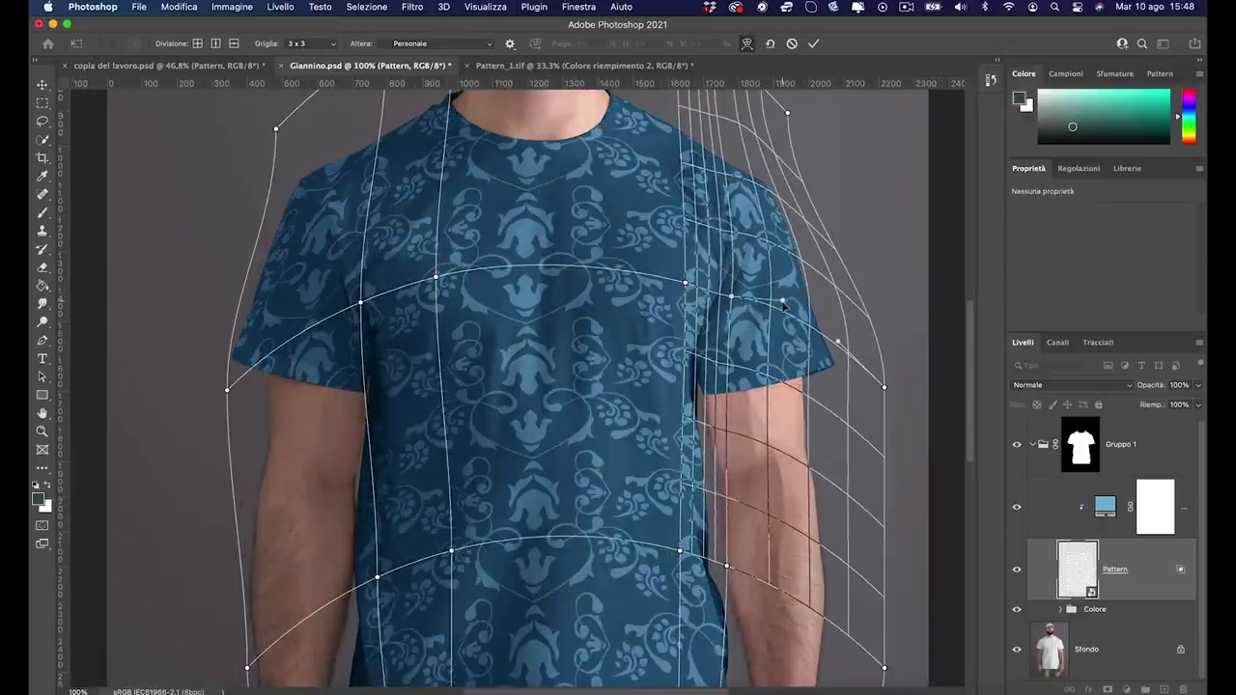
left_click_drag(782, 295, 772, 316)
left_click(360, 304)
left_click_drag(360, 305, 286, 322)
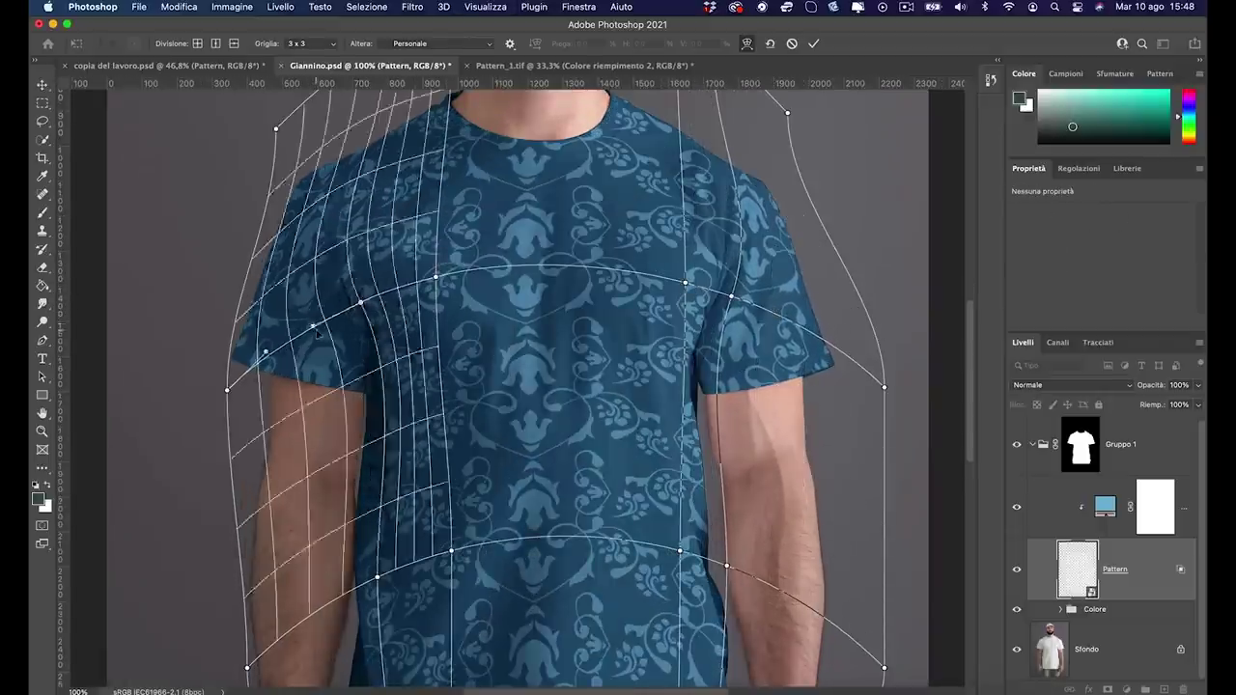
left_click_drag(227, 389, 229, 376)
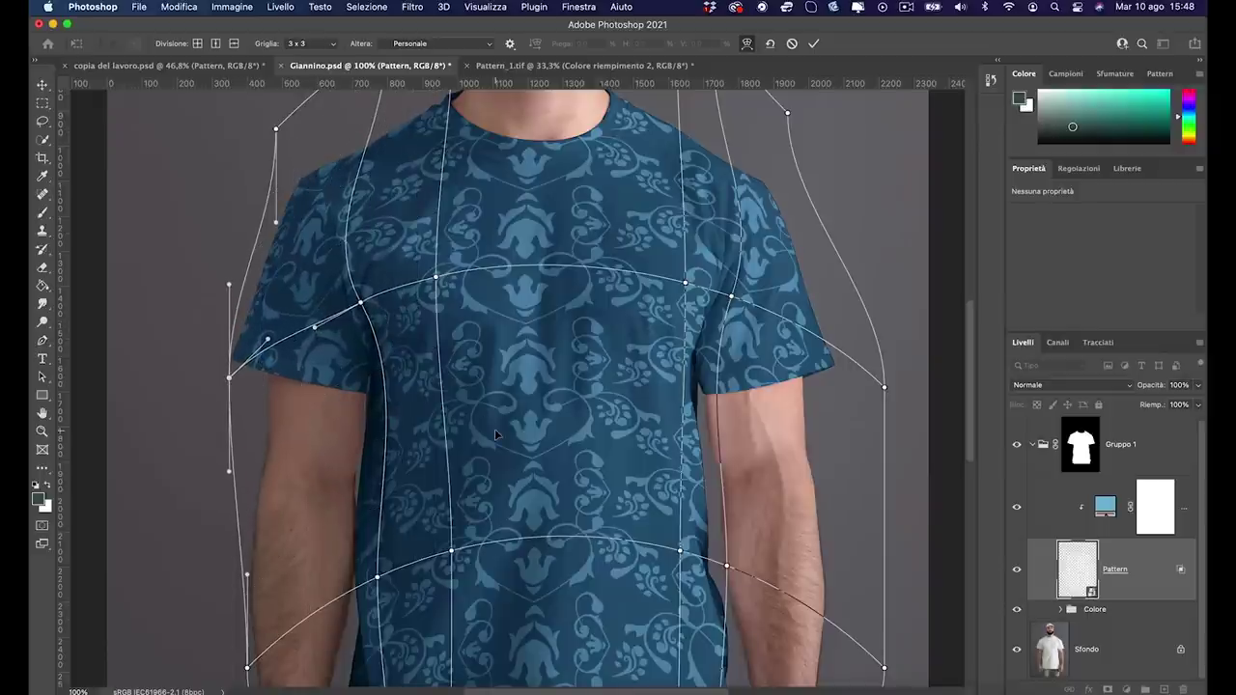
Add splits through the shirt centre and left sleeve, then commit the warp
left_click(536, 415)
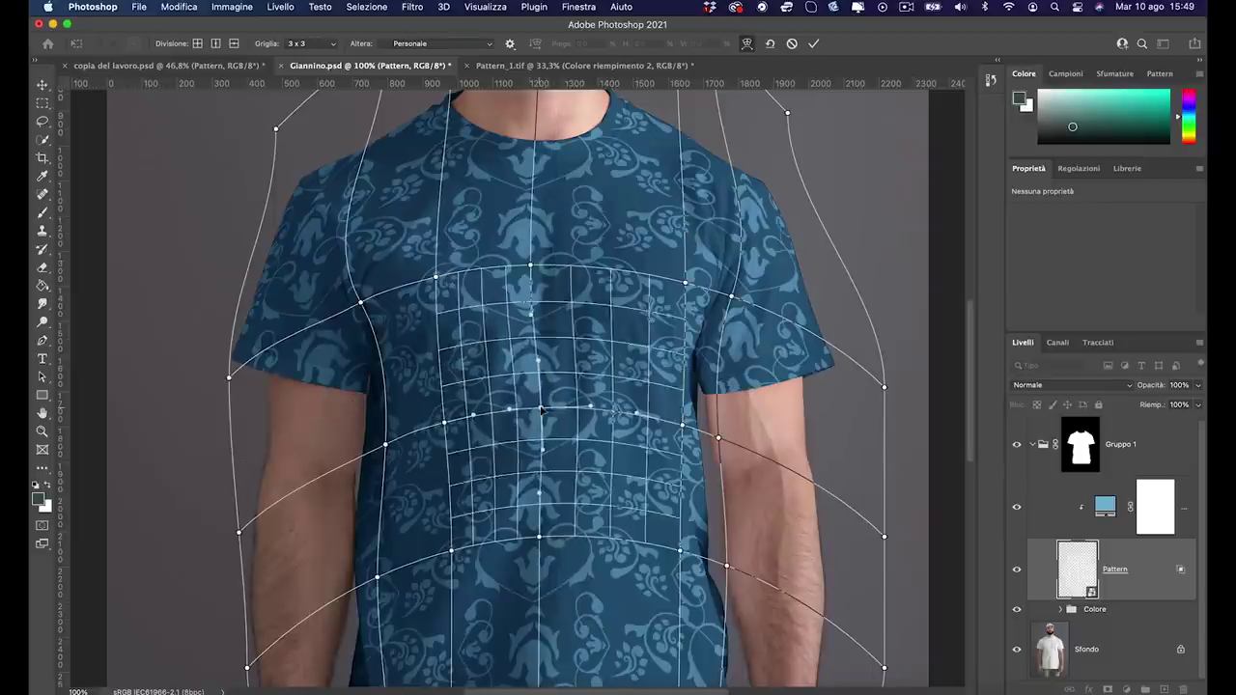
scroll(384, 447, "down", 3)
key("super+minus")
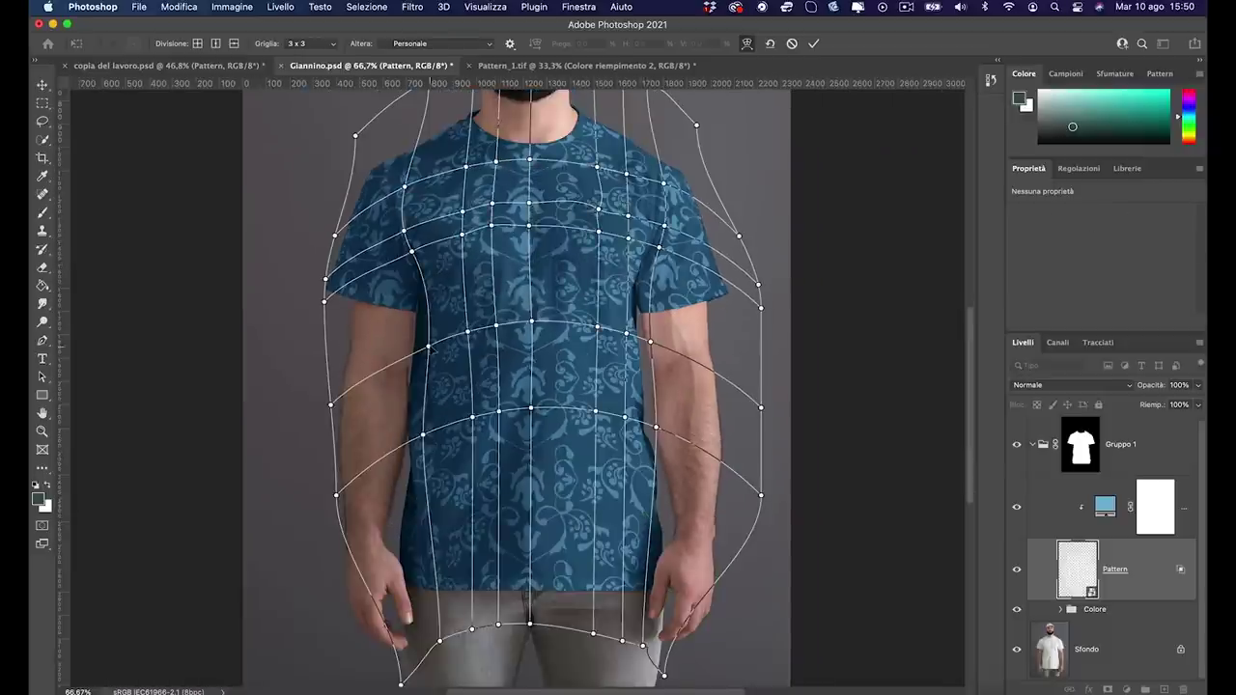
left_click(396, 315)
key("super+minus")
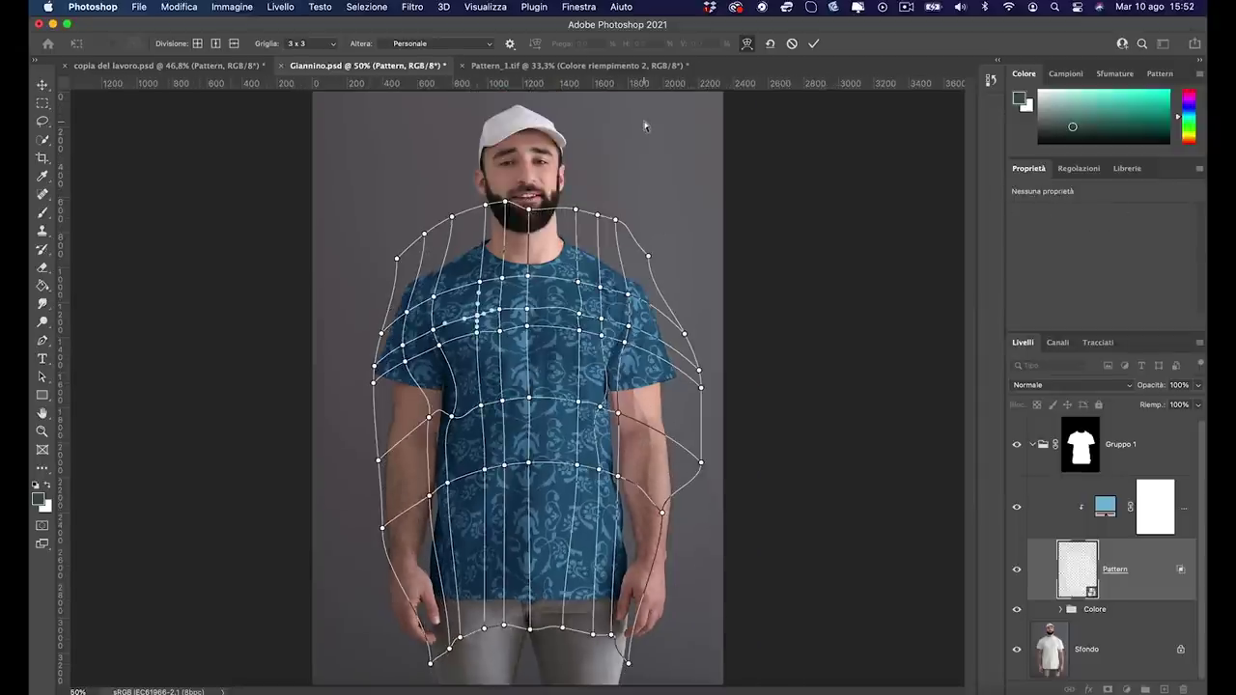
left_click(814, 46)
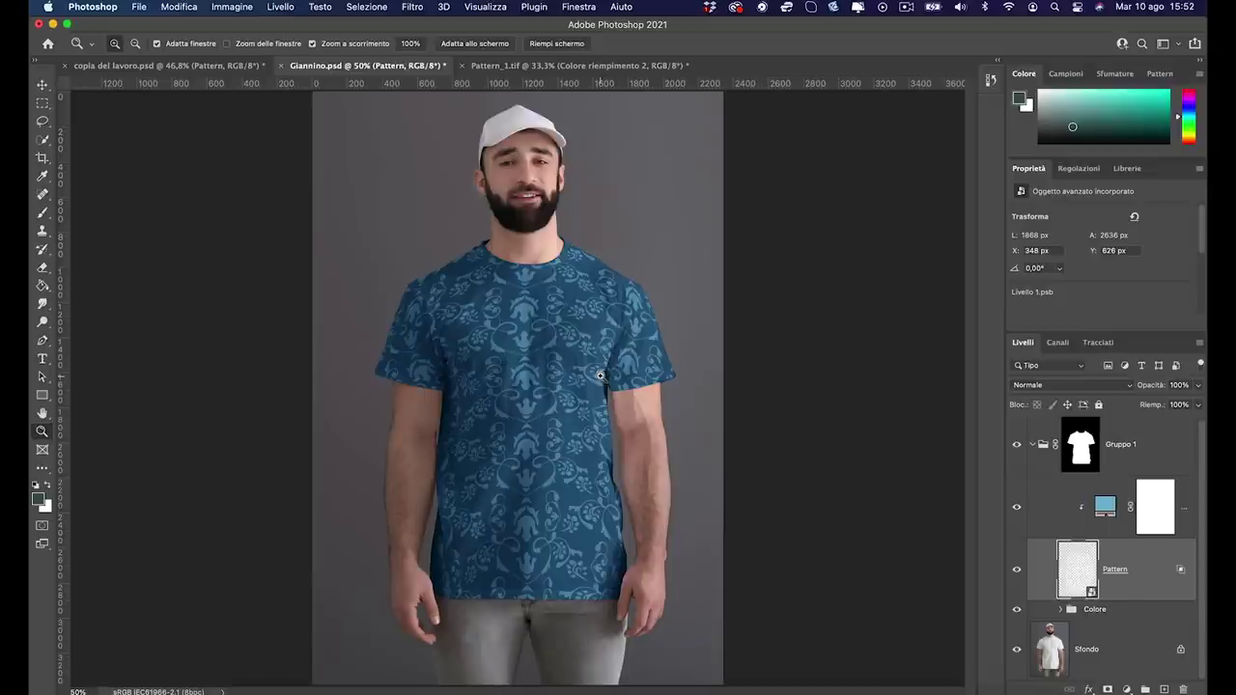
Reopen the Pattern warp for review, recommit it, and zoom in and out to inspect the fit
key("super+t")
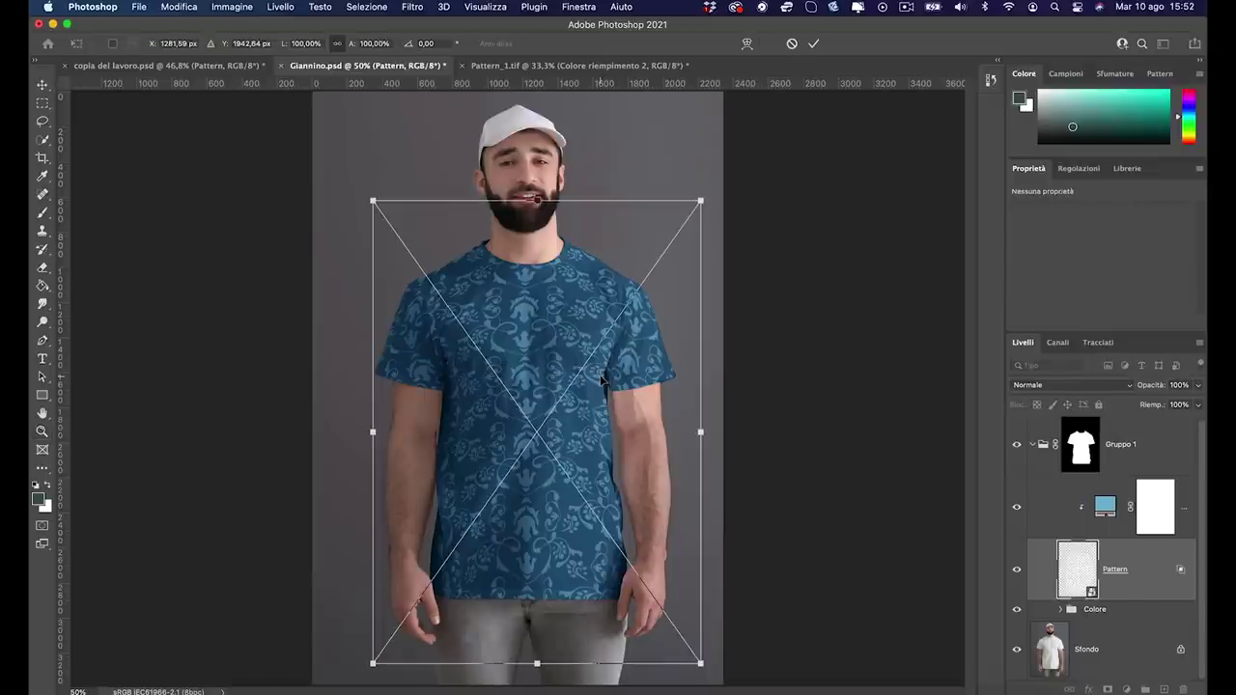
left_click(746, 44)
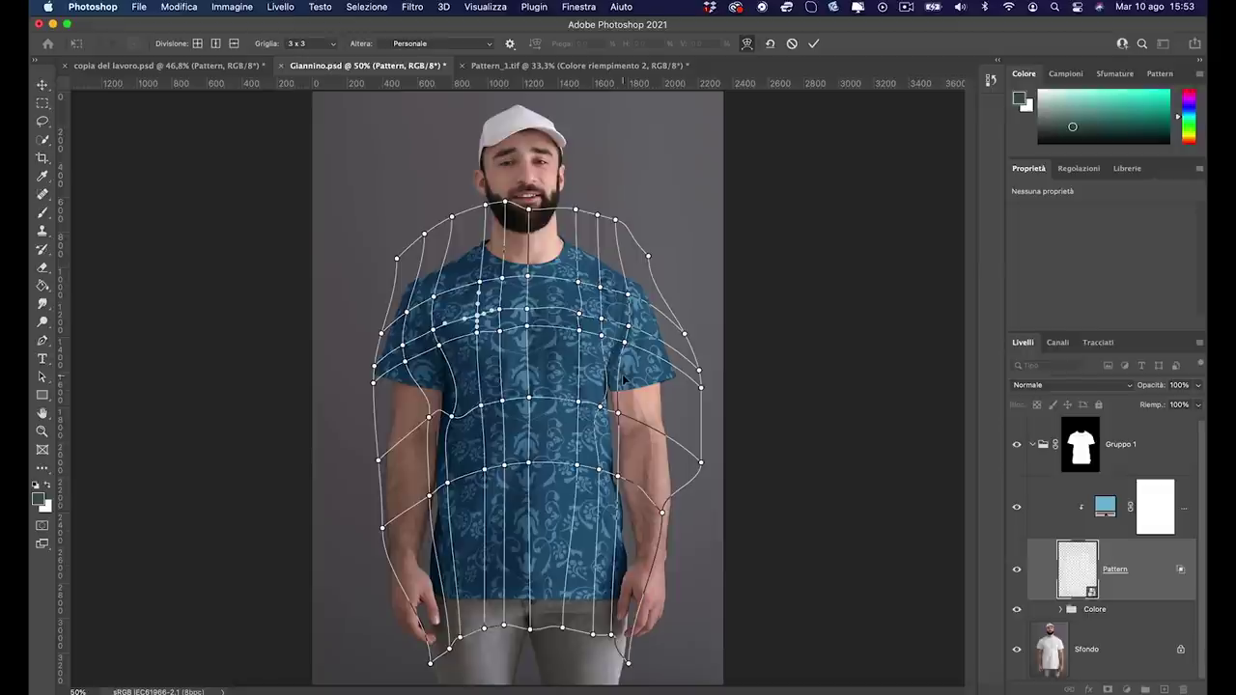
left_click(816, 44)
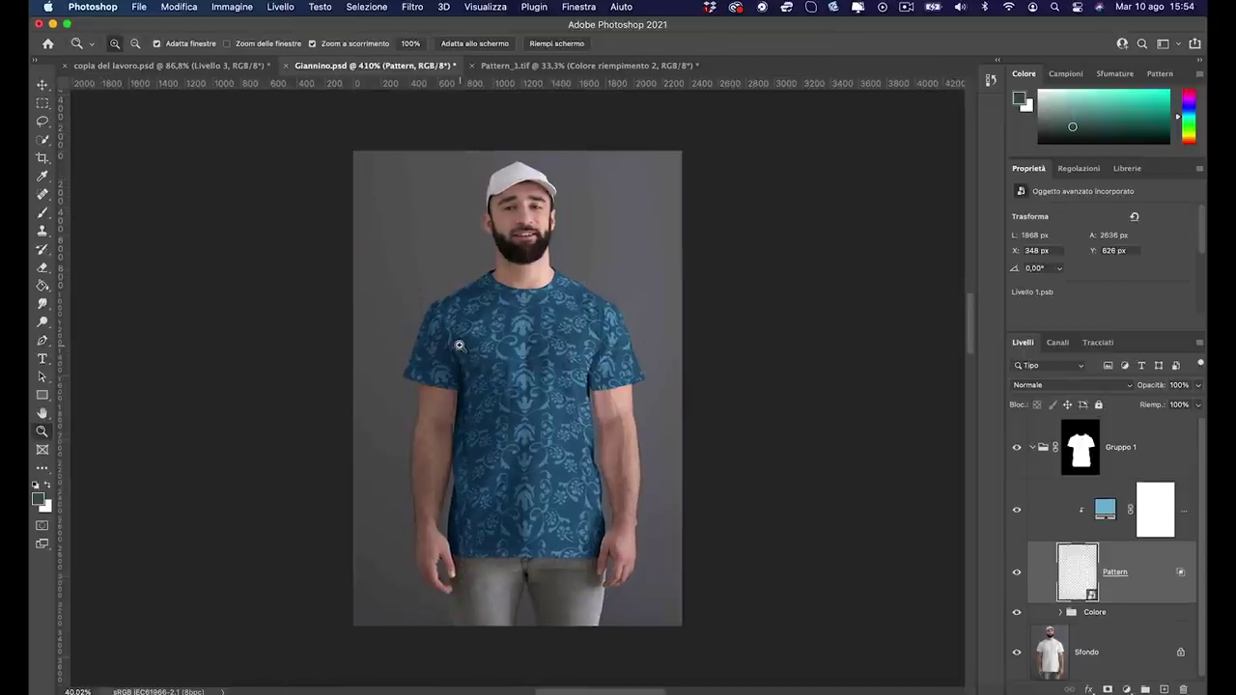
mouse_move(461, 342)
left_mouse_down()
mouse_move(492, 328)
mouse_move(579, 329)
left_mouse_up()
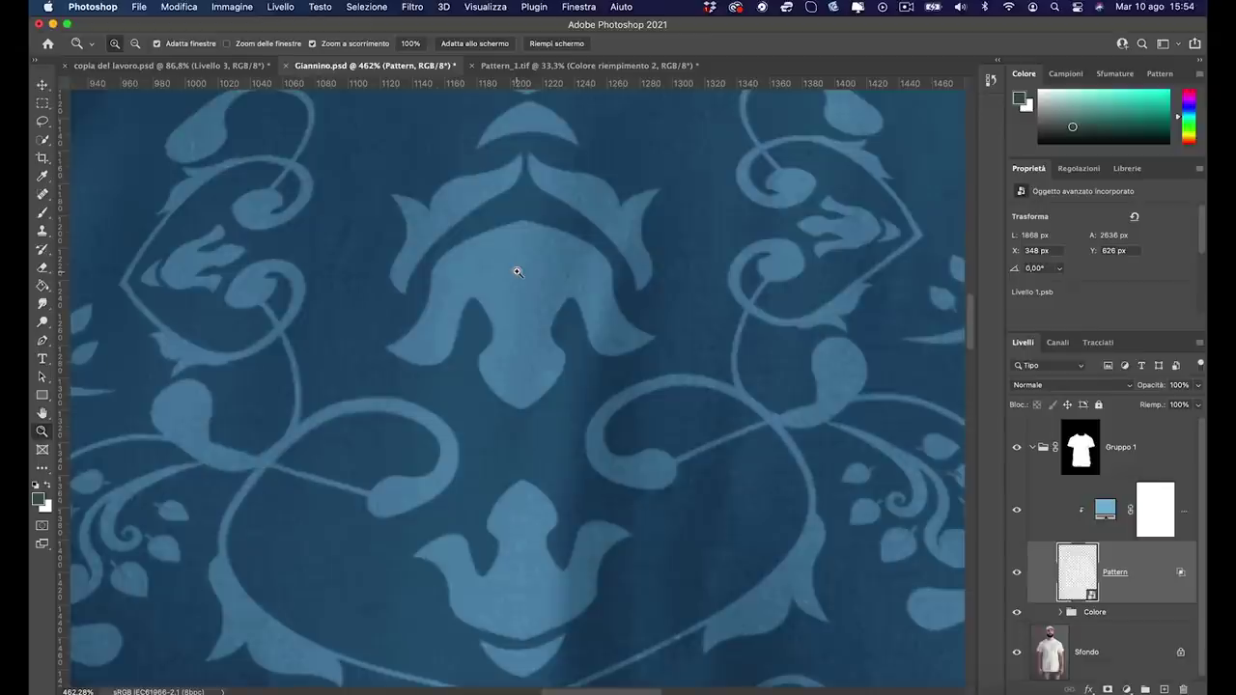
left_click_drag(554, 278, 435, 287)
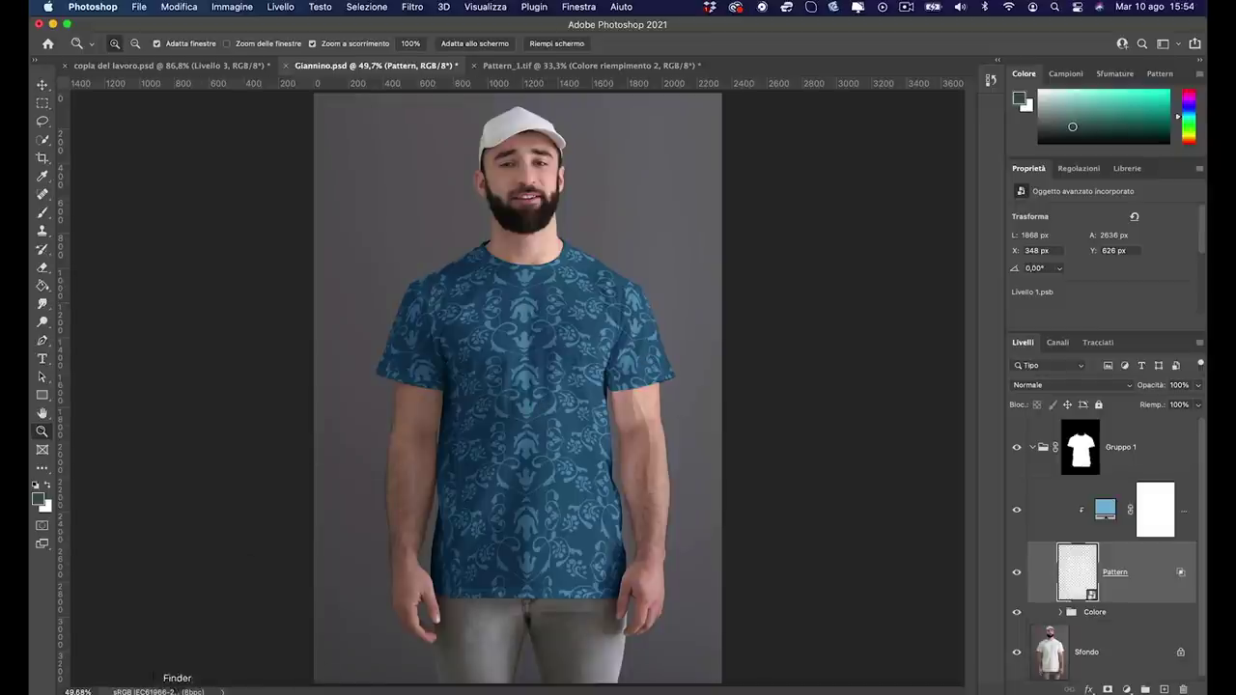
Place 'texture tshirt.tif' into the document and move its layer into Gruppo 1
left_click(178, 686)
left_click(515, 308)
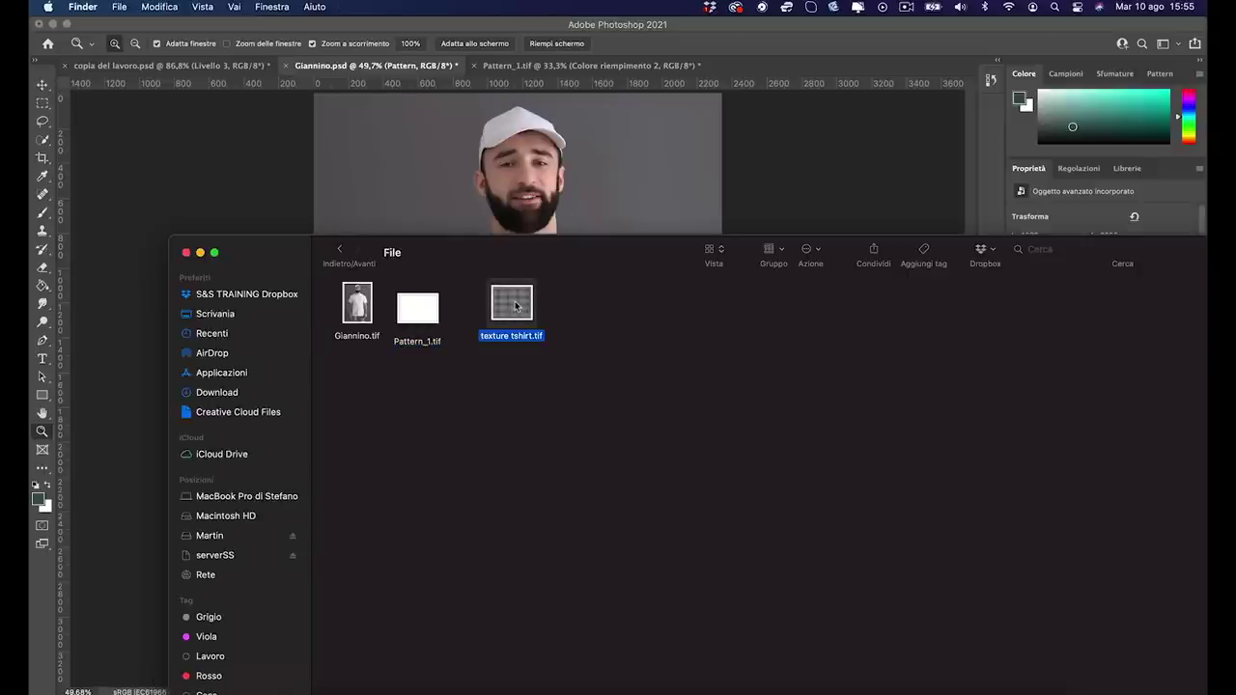
left_click_drag(515, 305, 548, 160)
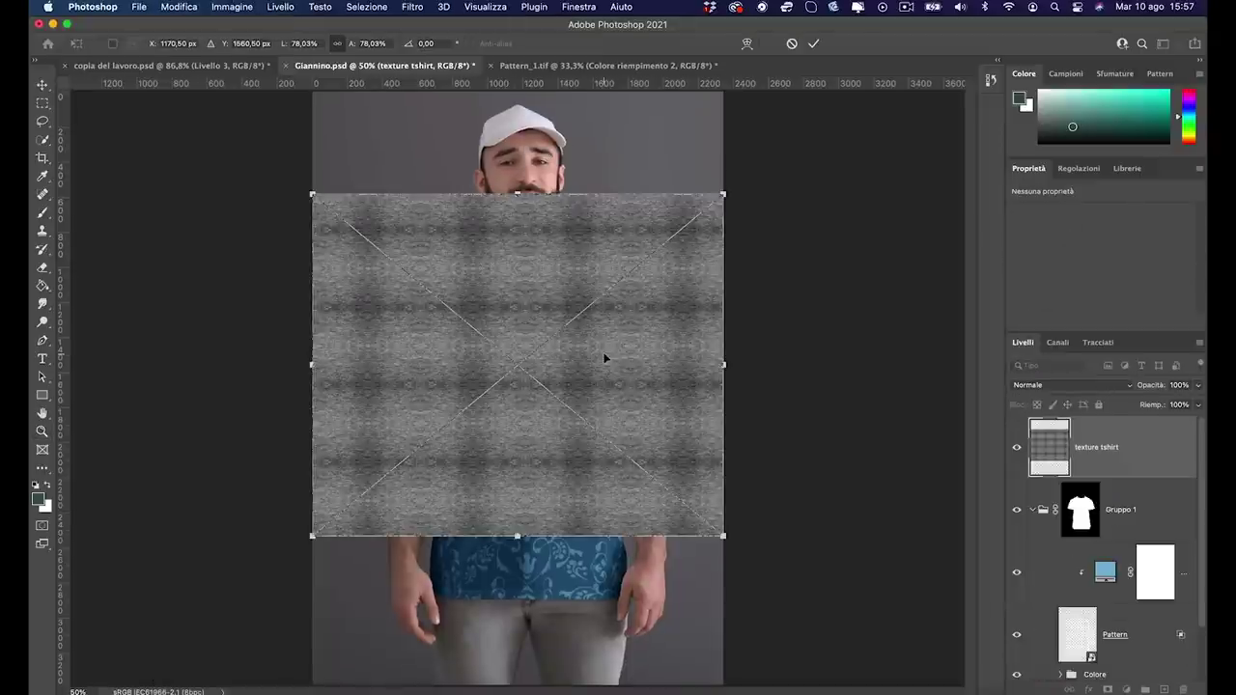
key("Return")
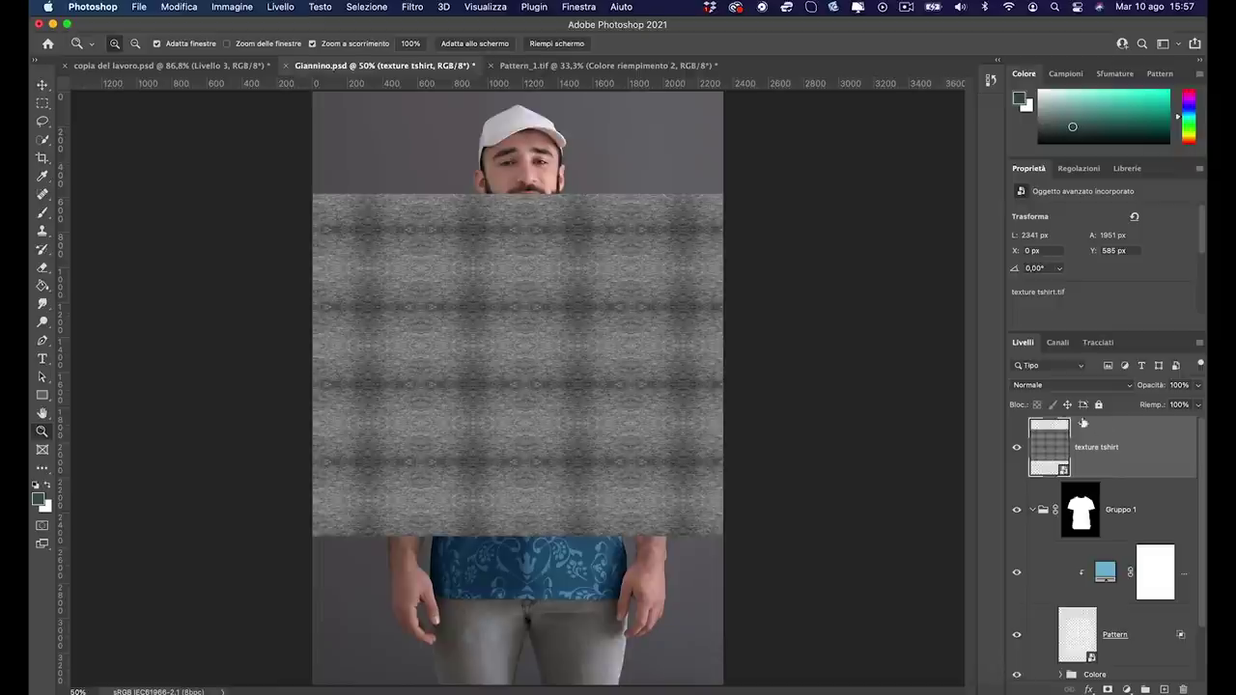
mouse_move(1149, 452)
left_mouse_down()
mouse_move(1117, 537)
mouse_move(1118, 526)
left_mouse_up()
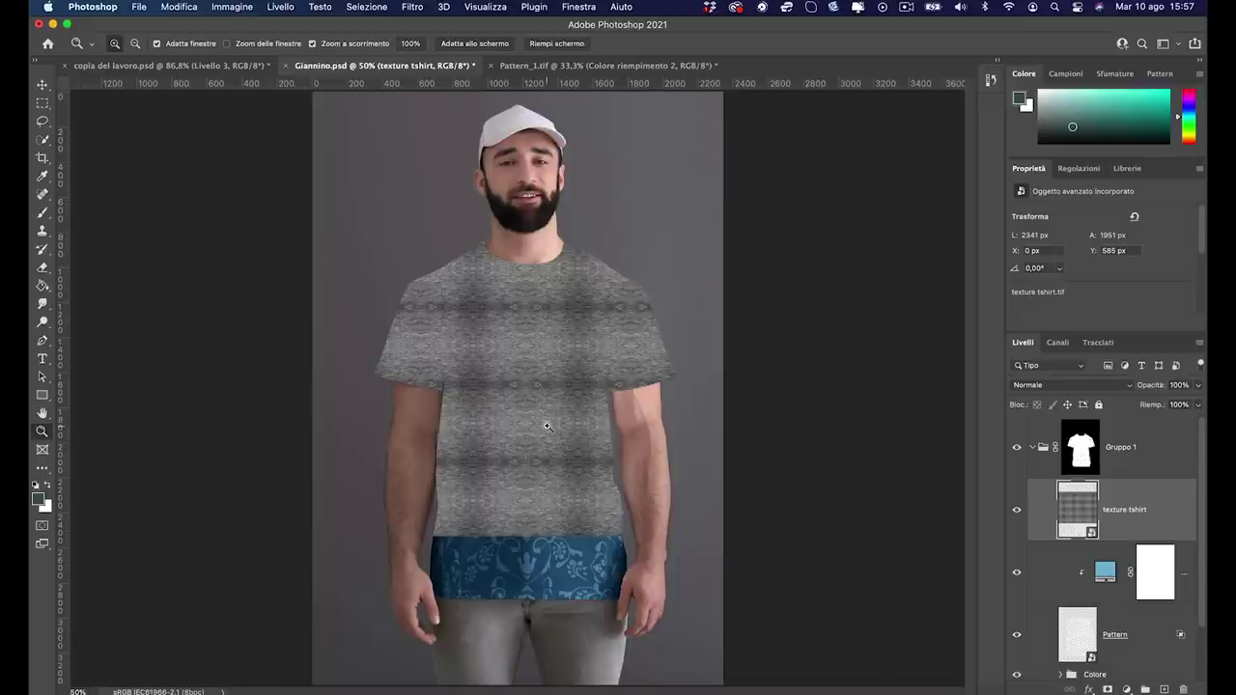
Rotate the texture 90° clockwise and scale it to 127.04% so it covers the shirt
key("ctrl+t")
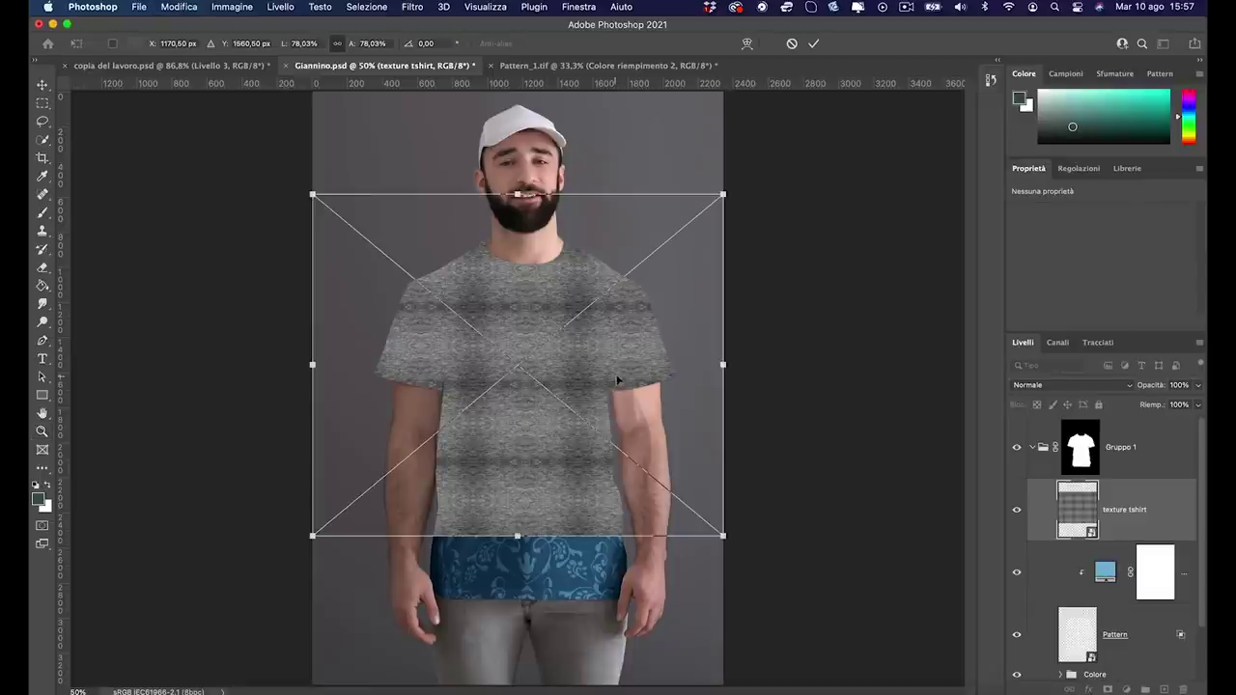
right_click(626, 371)
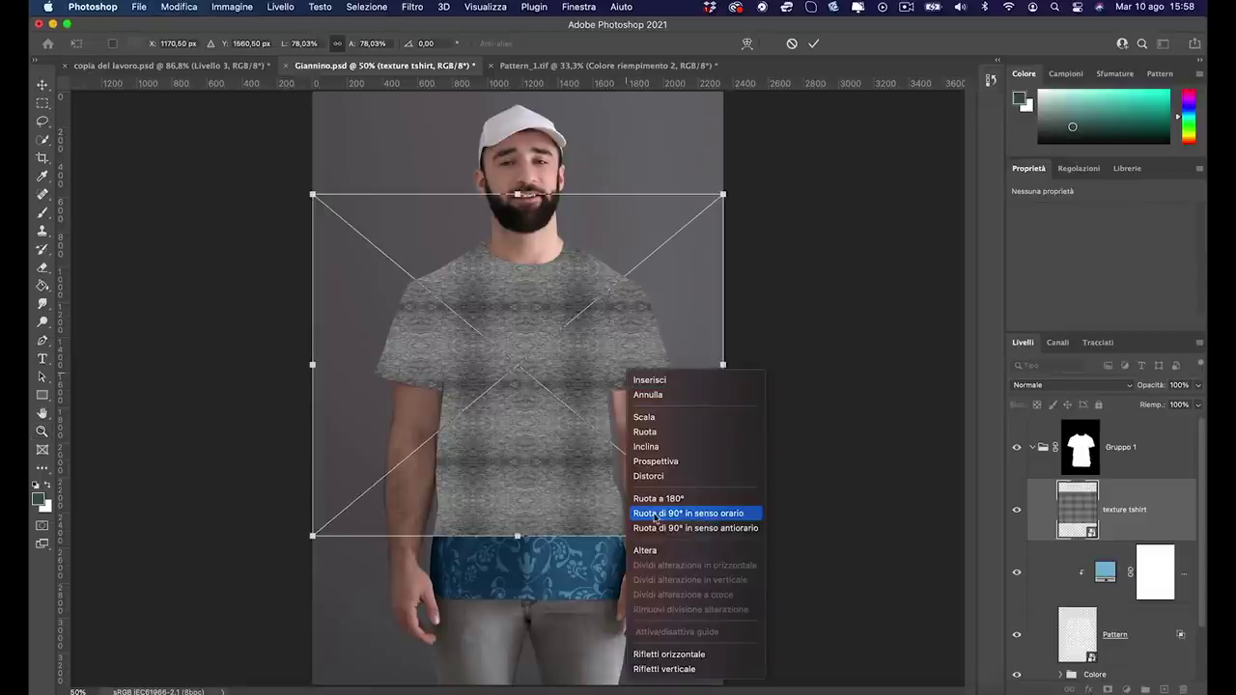
left_click(714, 518)
left_click_drag(629, 243, 615, 289)
left_click_drag(686, 406, 903, 417)
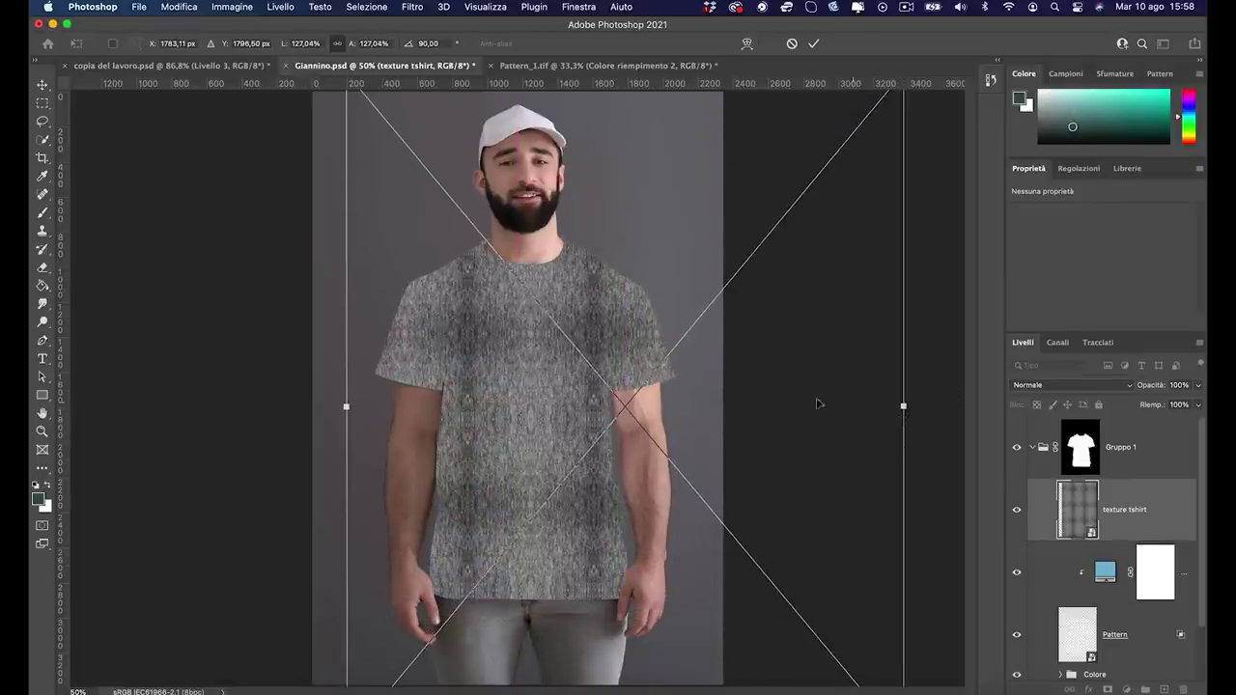
key("Return")
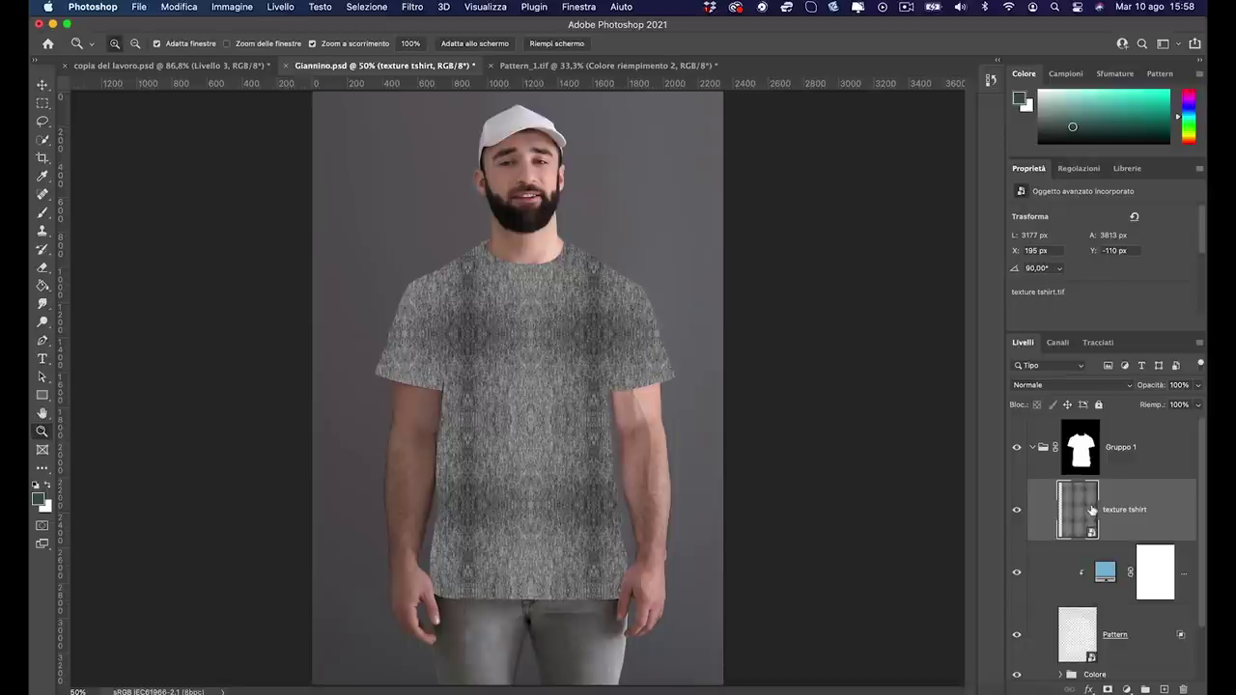
Set the texture layer to Soft Light (Luce soffusa) and enlarge it to about 184%
left_click(1026, 385)
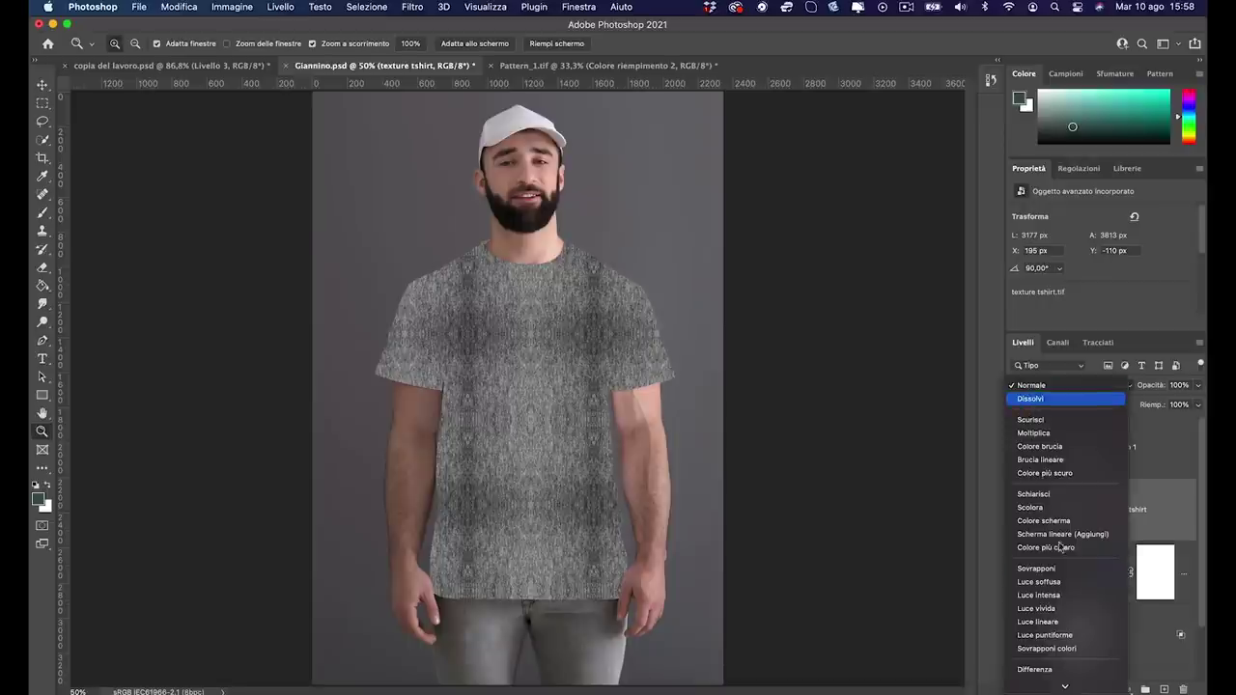
left_click(1039, 582)
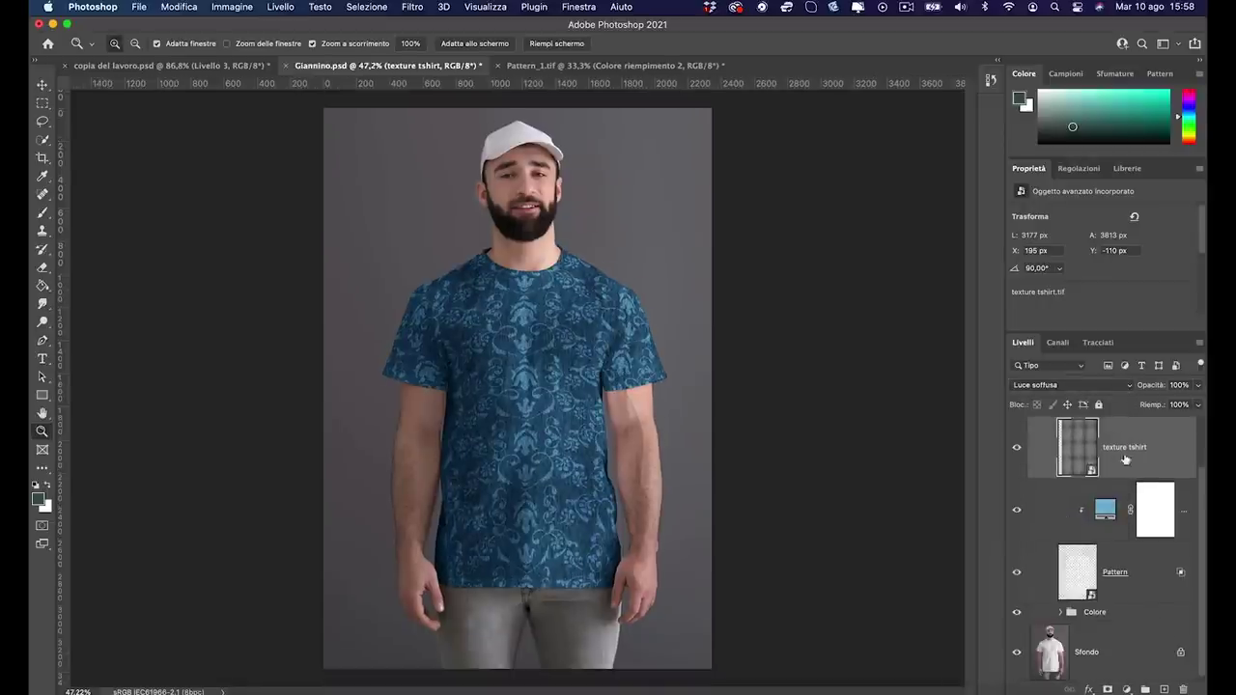
scroll(1114, 462, "up", 1)
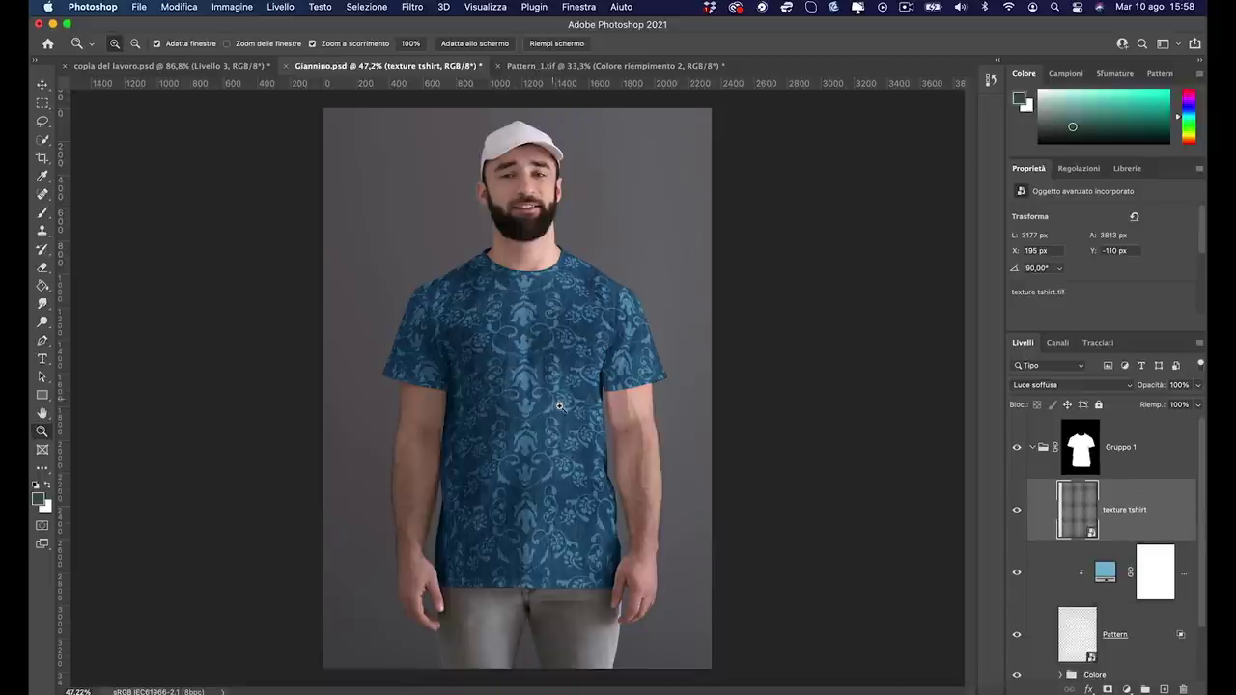
key("super+t")
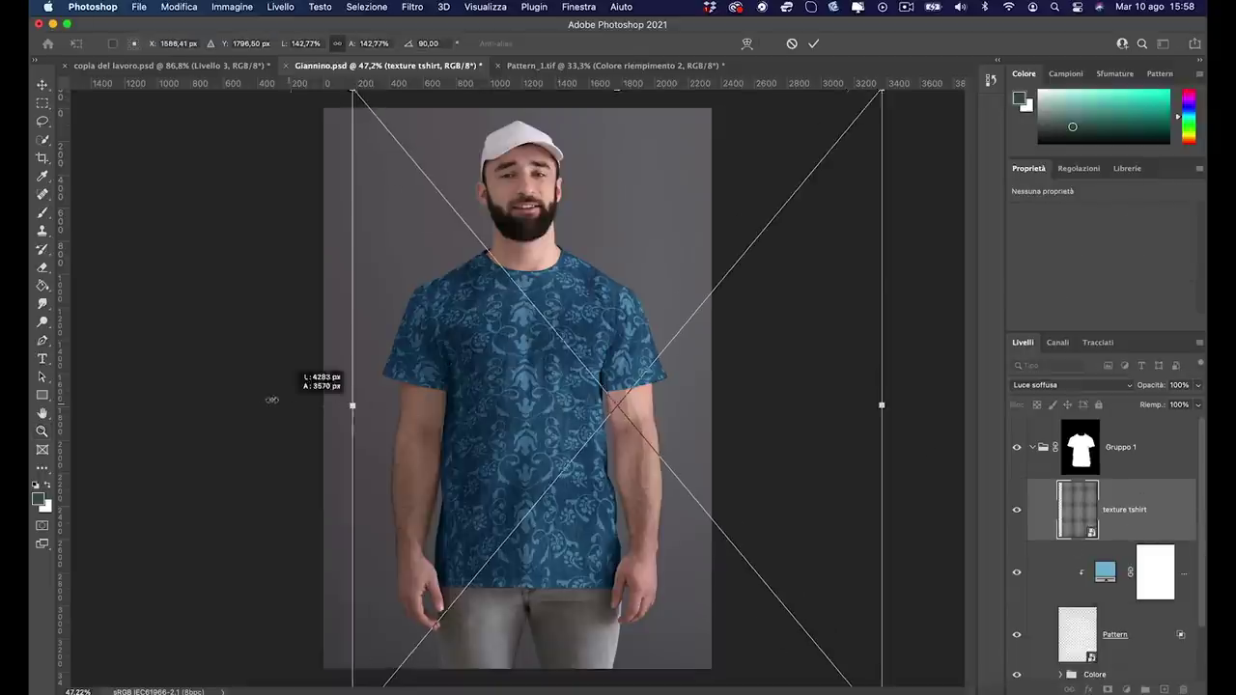
left_click_drag(298, 404, 121, 406)
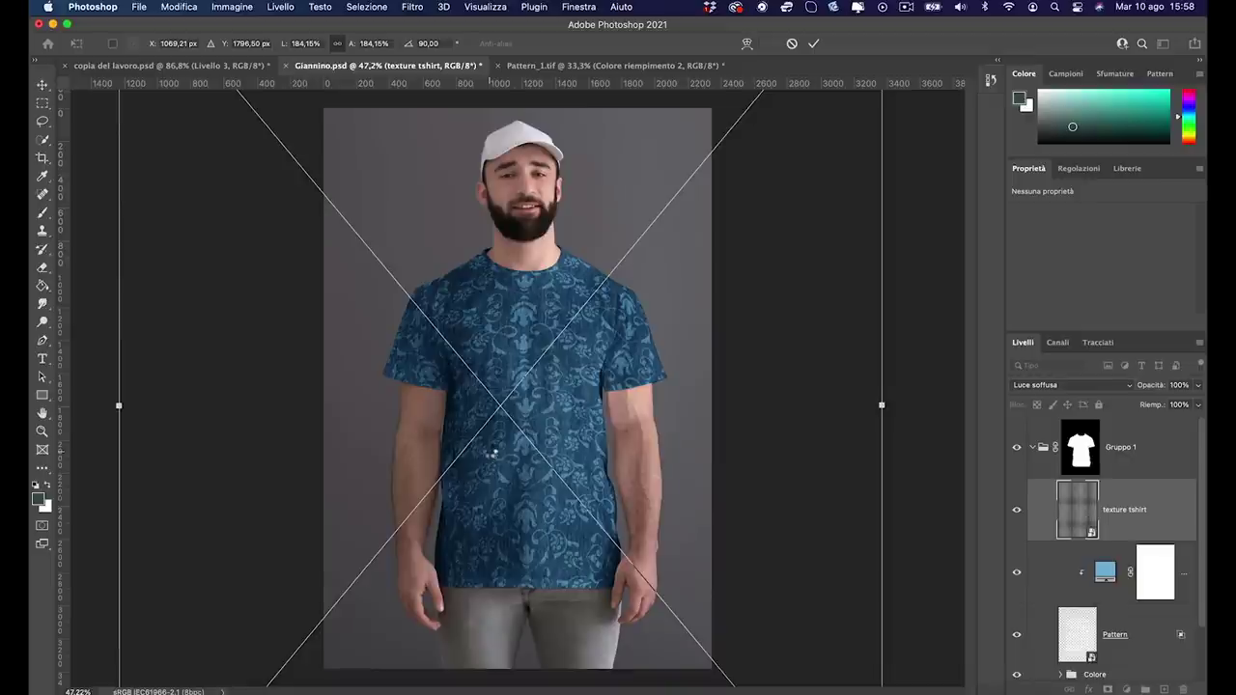
key("Return")
key("z")
left_click_drag(493, 453, 480, 342)
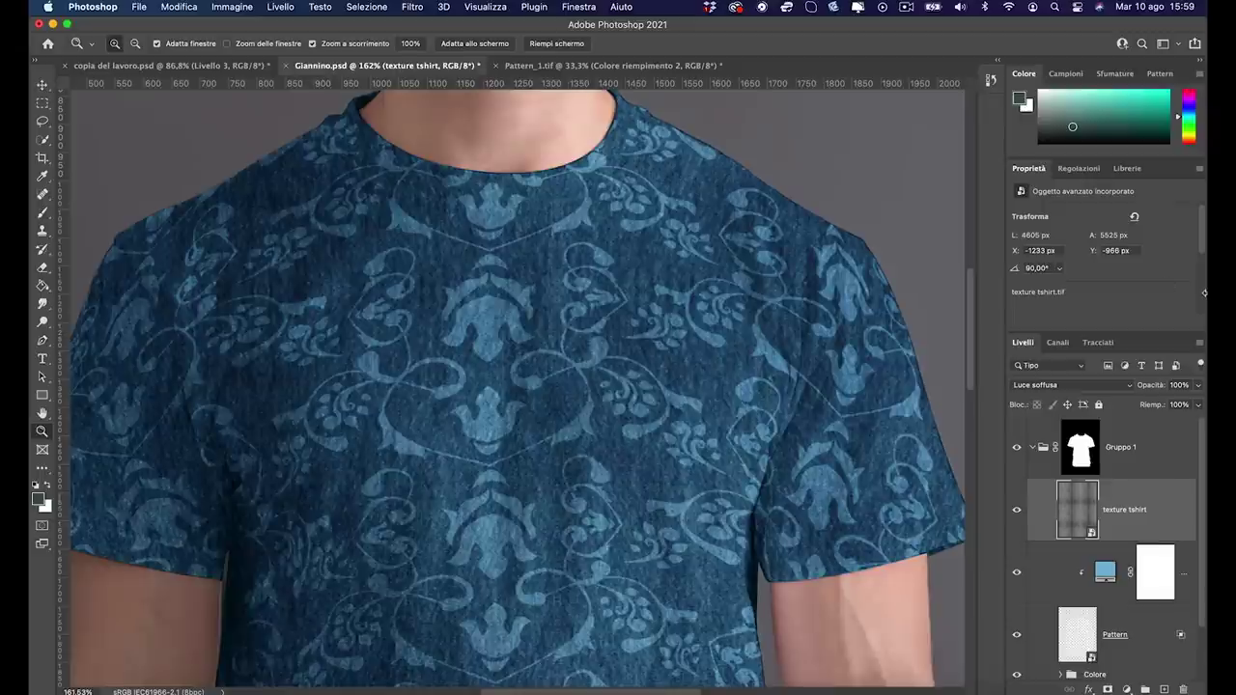
Adjust the texture layer's opacity to 41%, zooming in to check the fabric grain
left_click_drag(1152, 386, 1014, 387)
left_click_drag(1132, 391, 1153, 388)
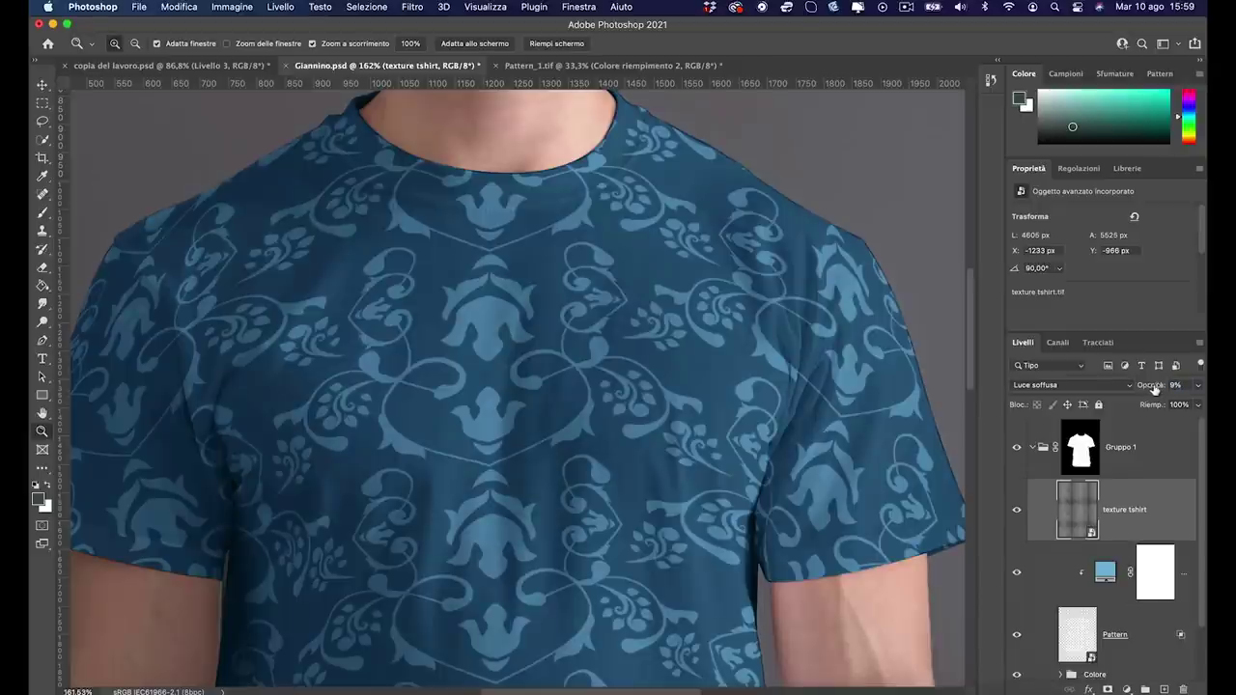
left_click(667, 378)
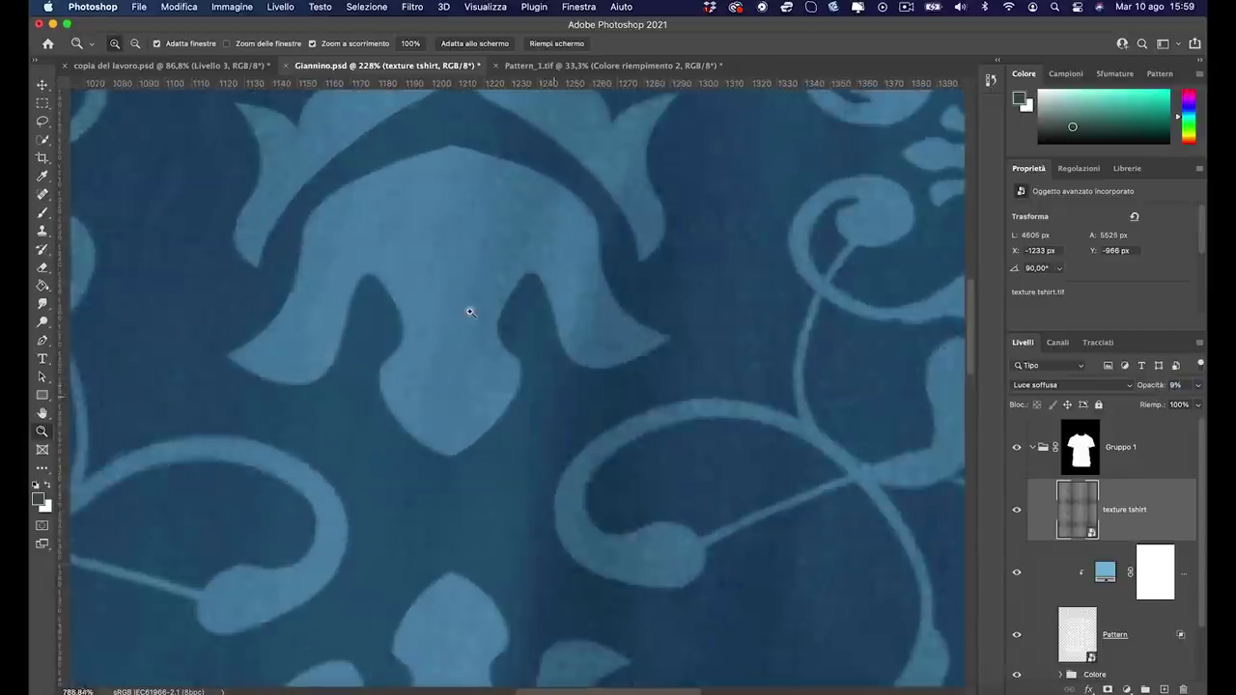
left_click_drag(399, 311, 435, 322)
mouse_move(1145, 387)
left_mouse_down()
mouse_move(1160, 386)
mouse_move(1135, 388)
left_mouse_up()
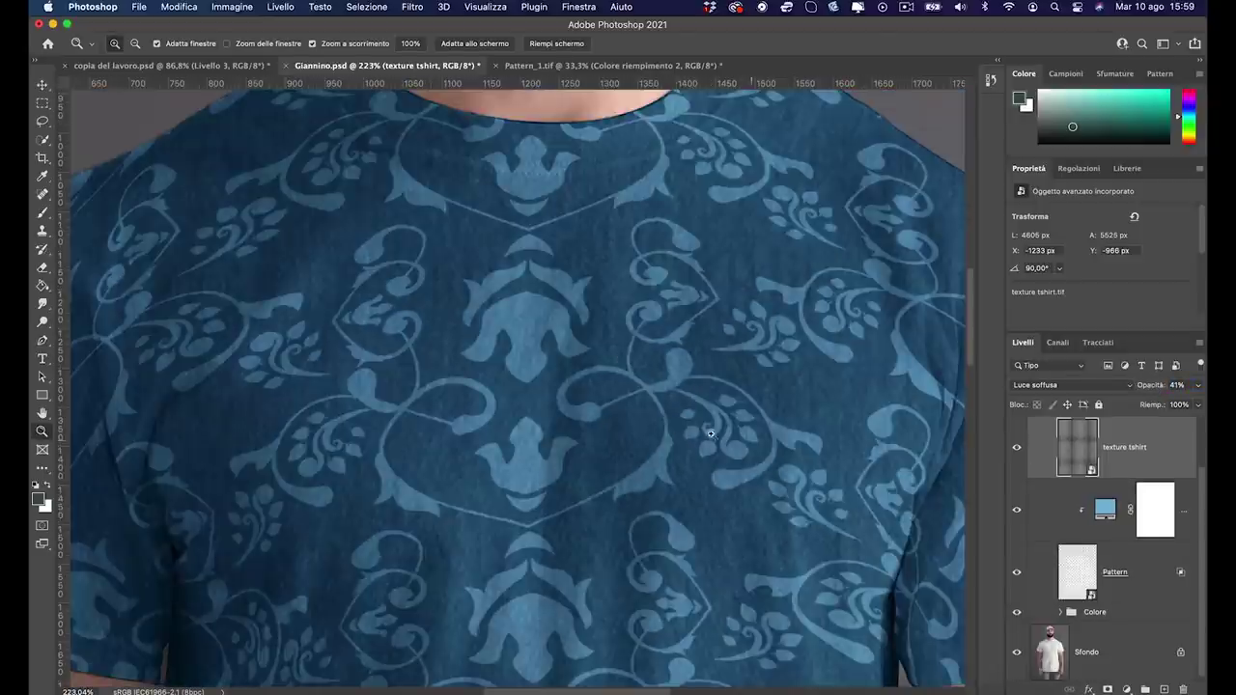
left_click_drag(704, 428, 751, 473)
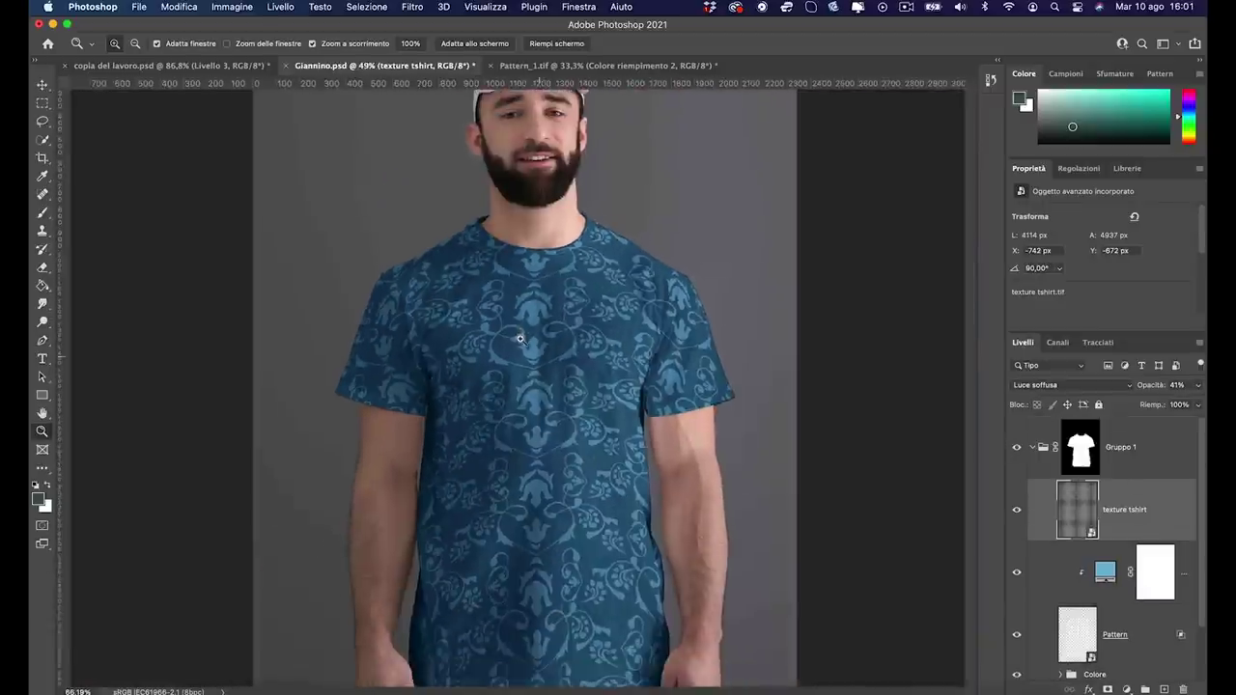
left_click_drag(505, 346, 496, 346)
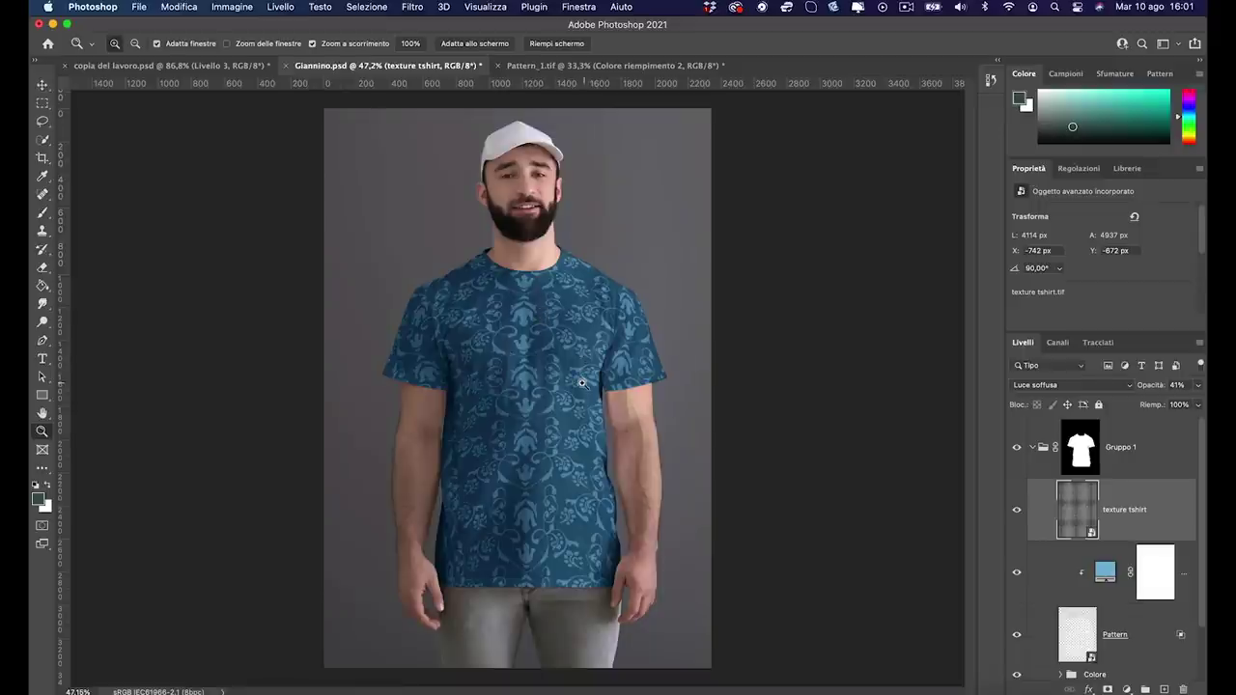
left_click(1032, 448)
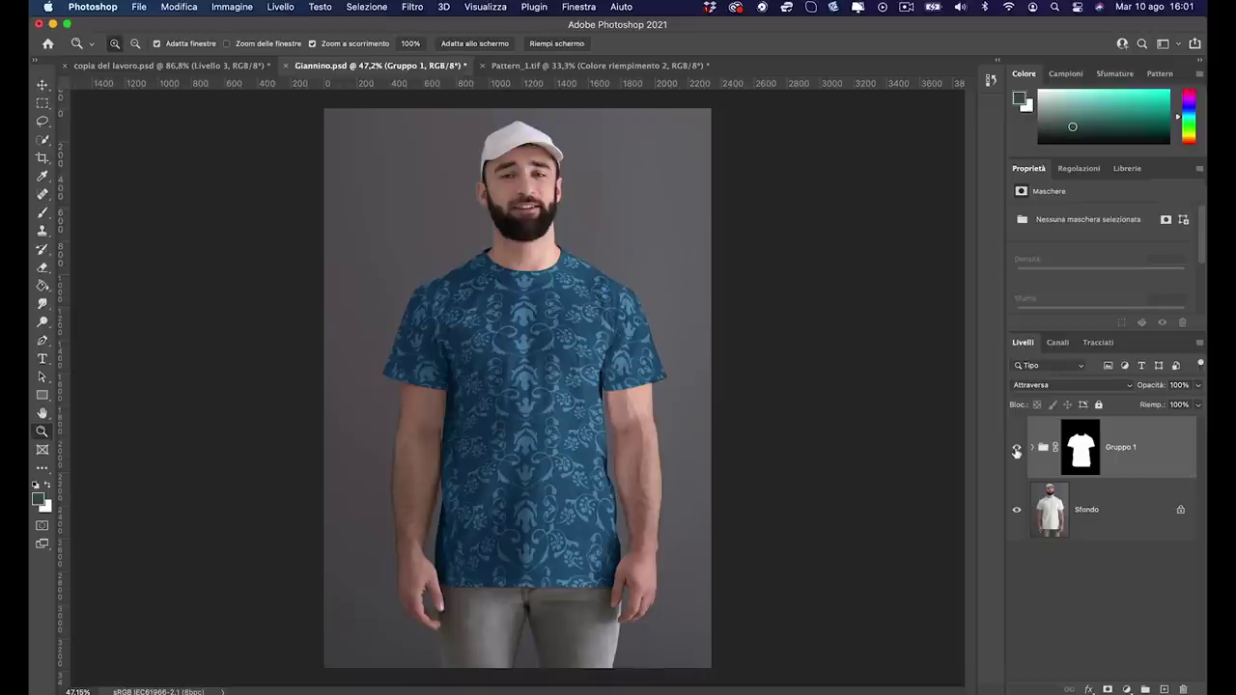
left_click(1016, 450)
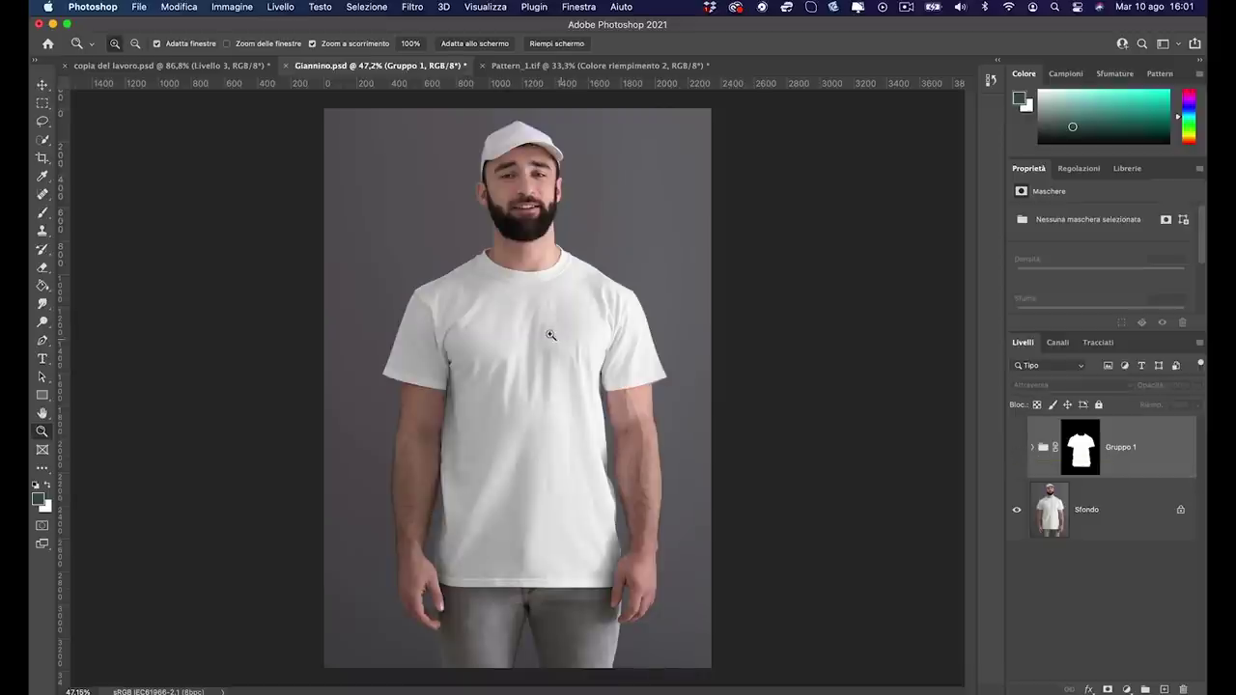
left_click(1016, 451)
left_click(1032, 449)
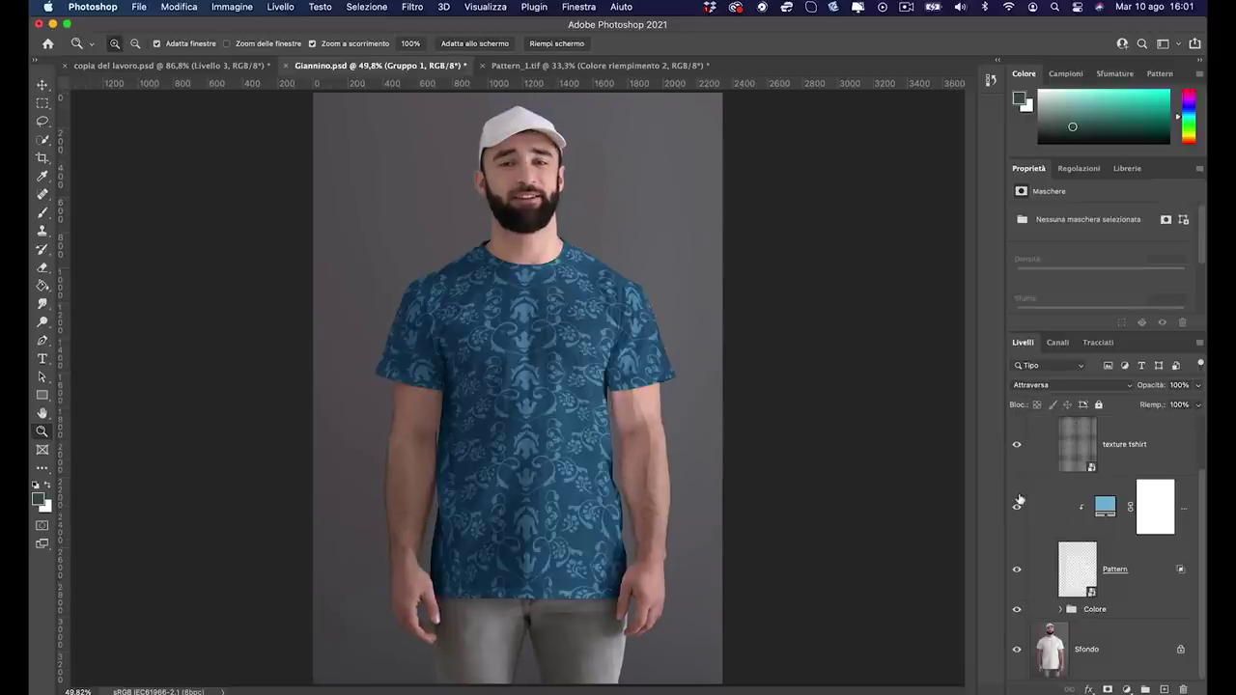
double_click(1105, 507)
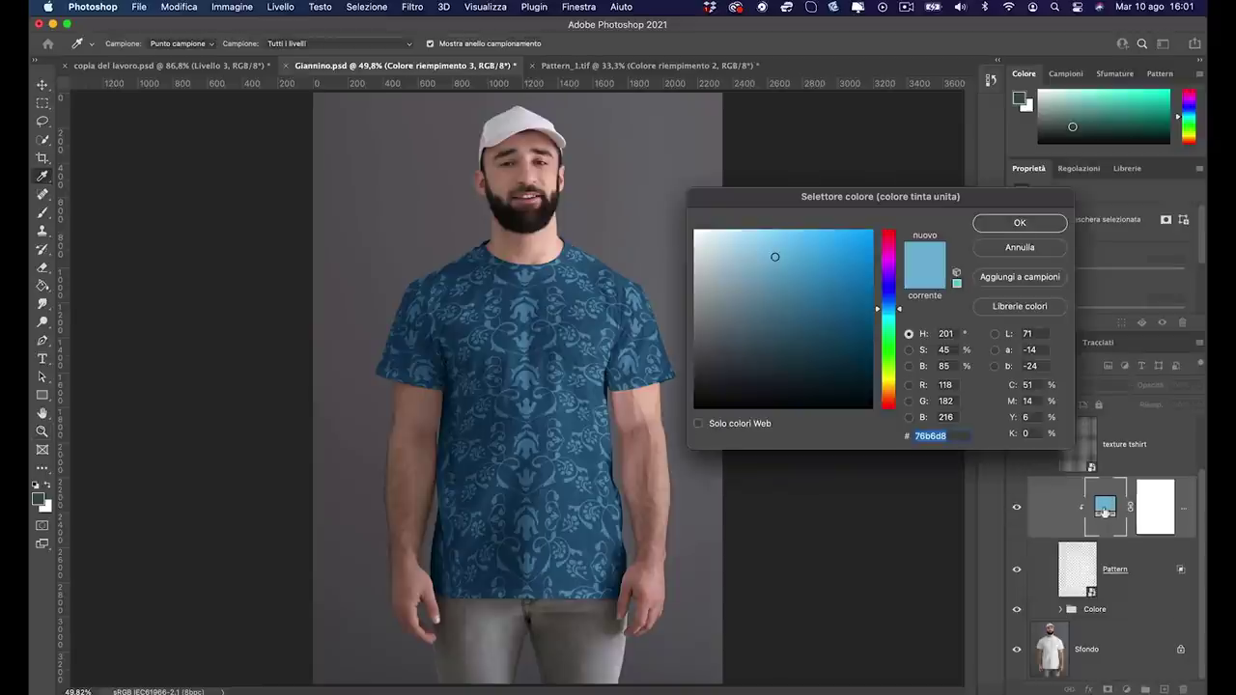
left_click_drag(878, 308, 879, 388)
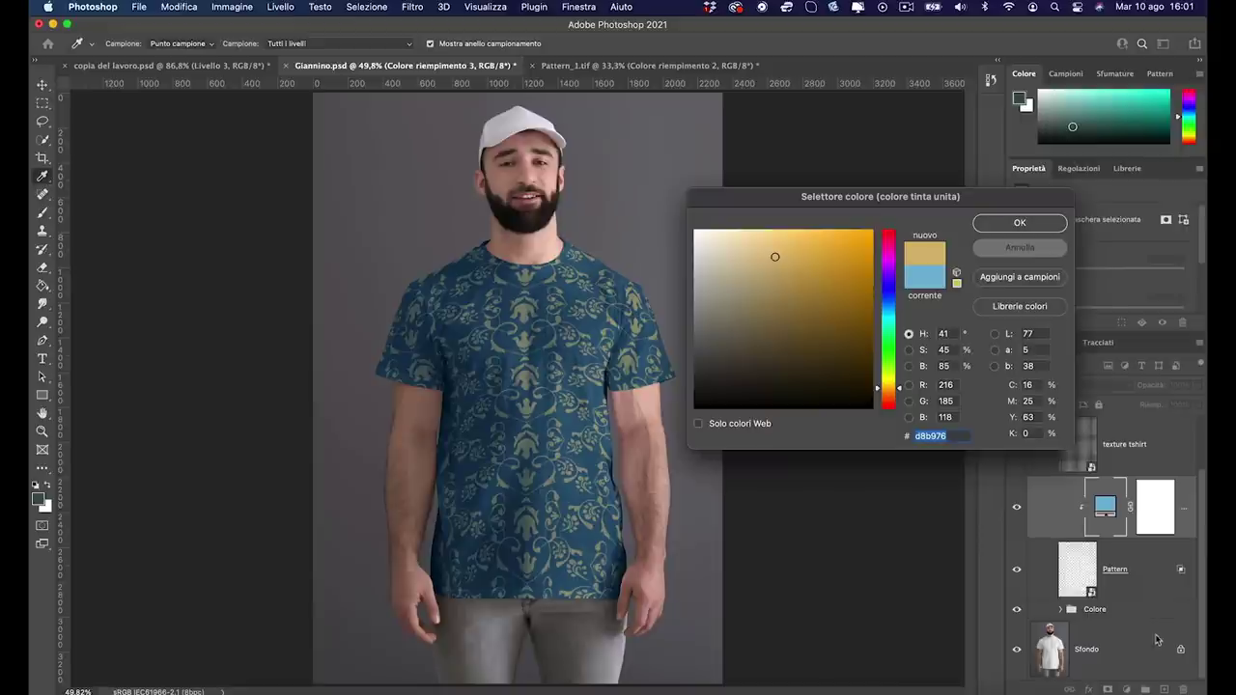
left_click(1026, 250)
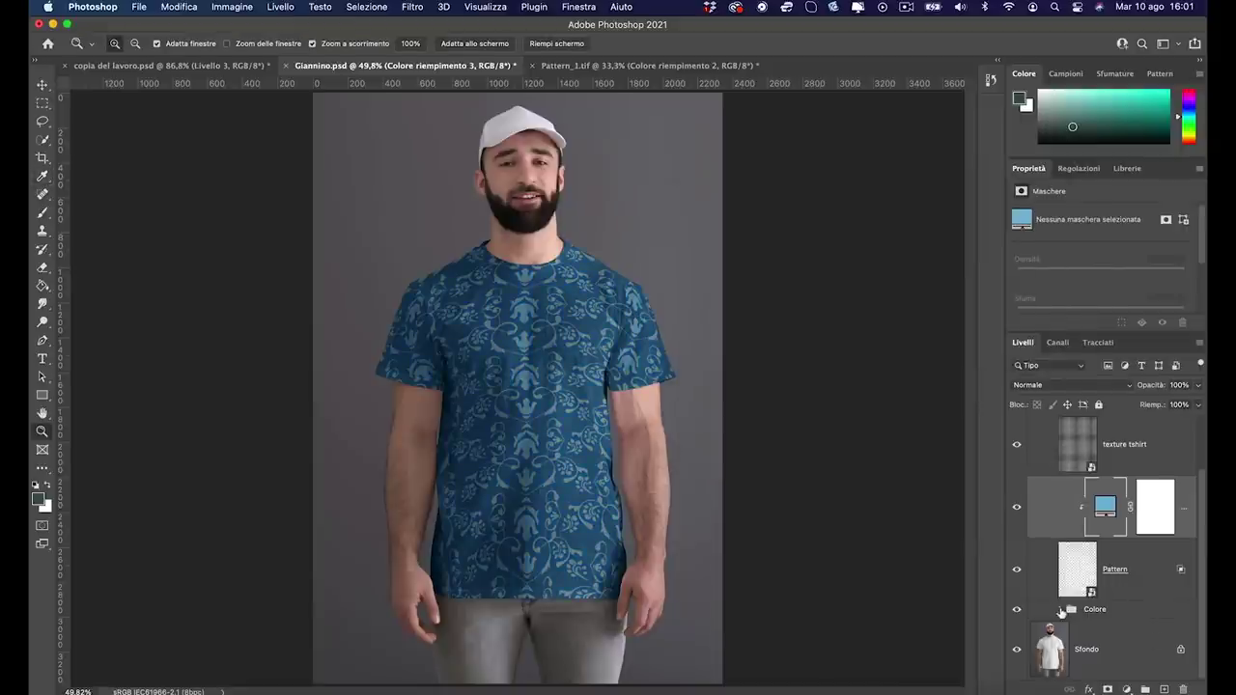
left_click(1061, 610)
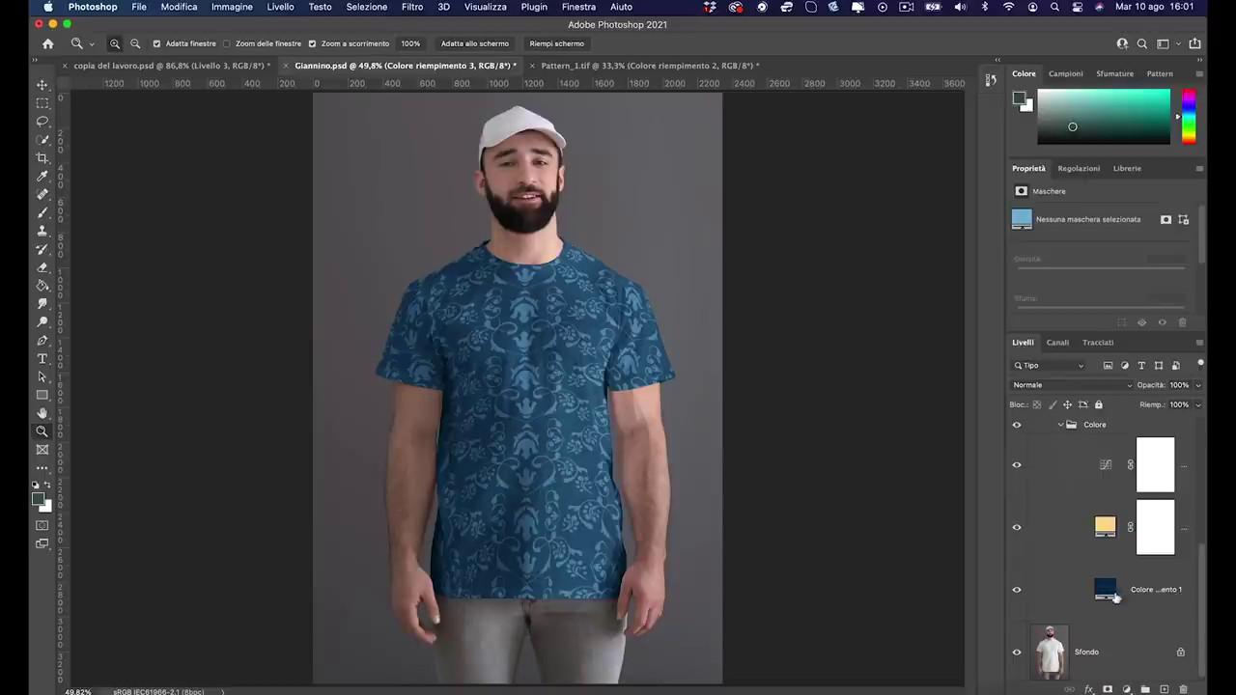
double_click(1107, 593)
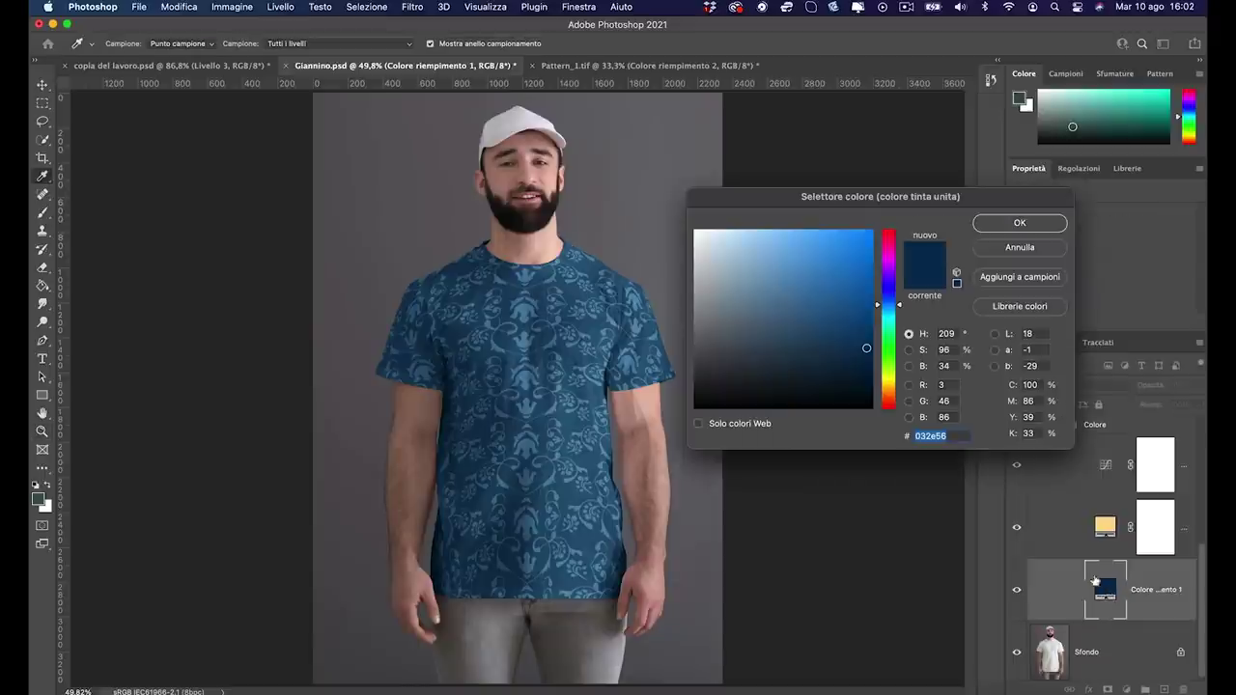
left_click_drag(894, 303, 893, 249)
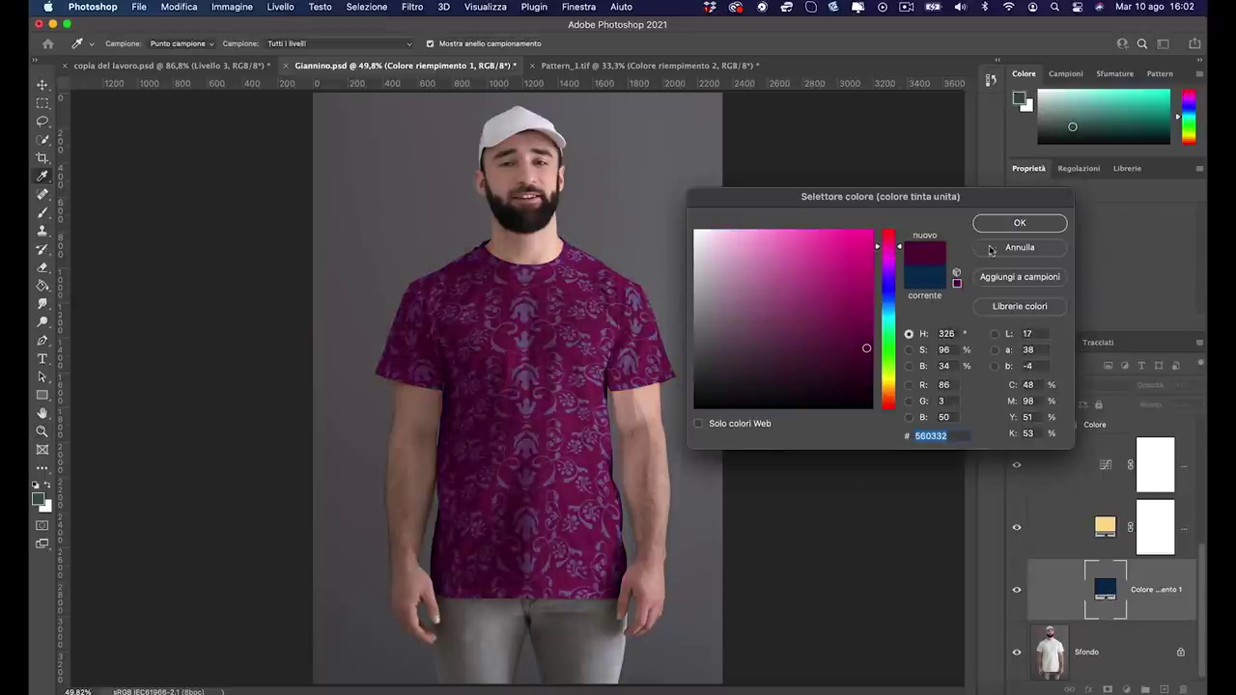
left_click(1052, 251)
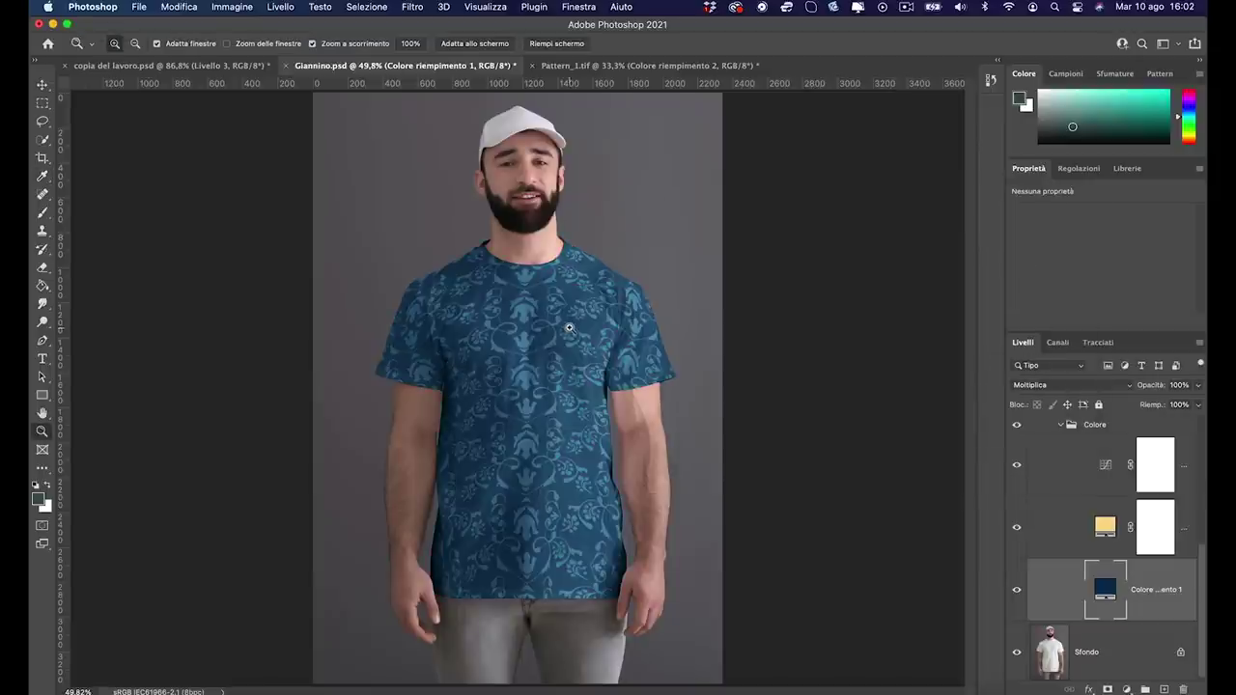